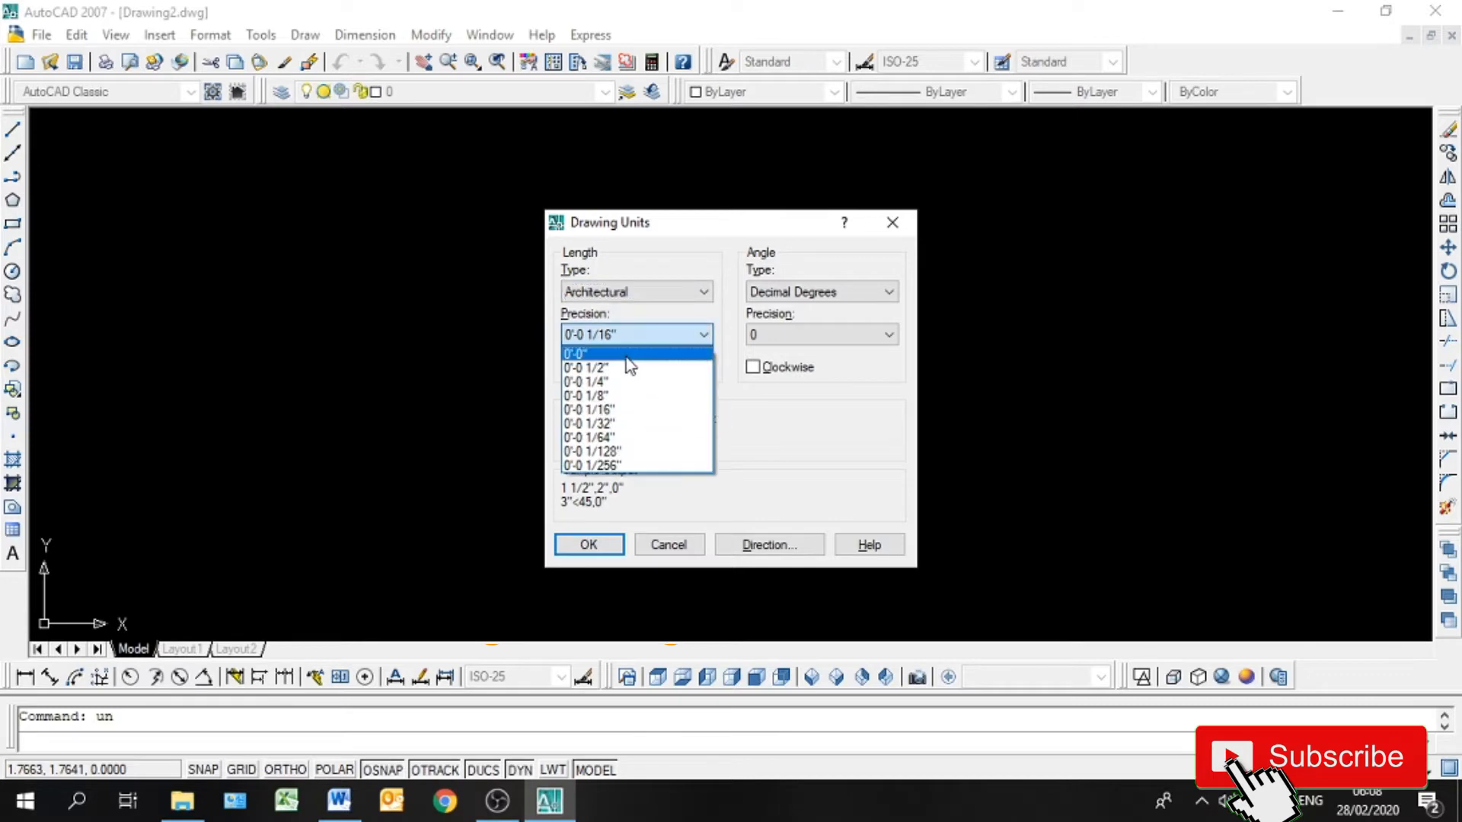
Step: Set the drawing's length precision to 0'-0" and the insertion scale units to Feet
{"action": "left_click", "coordinate": [626, 352]}
{"action": "left_click", "coordinate": [620, 441]}
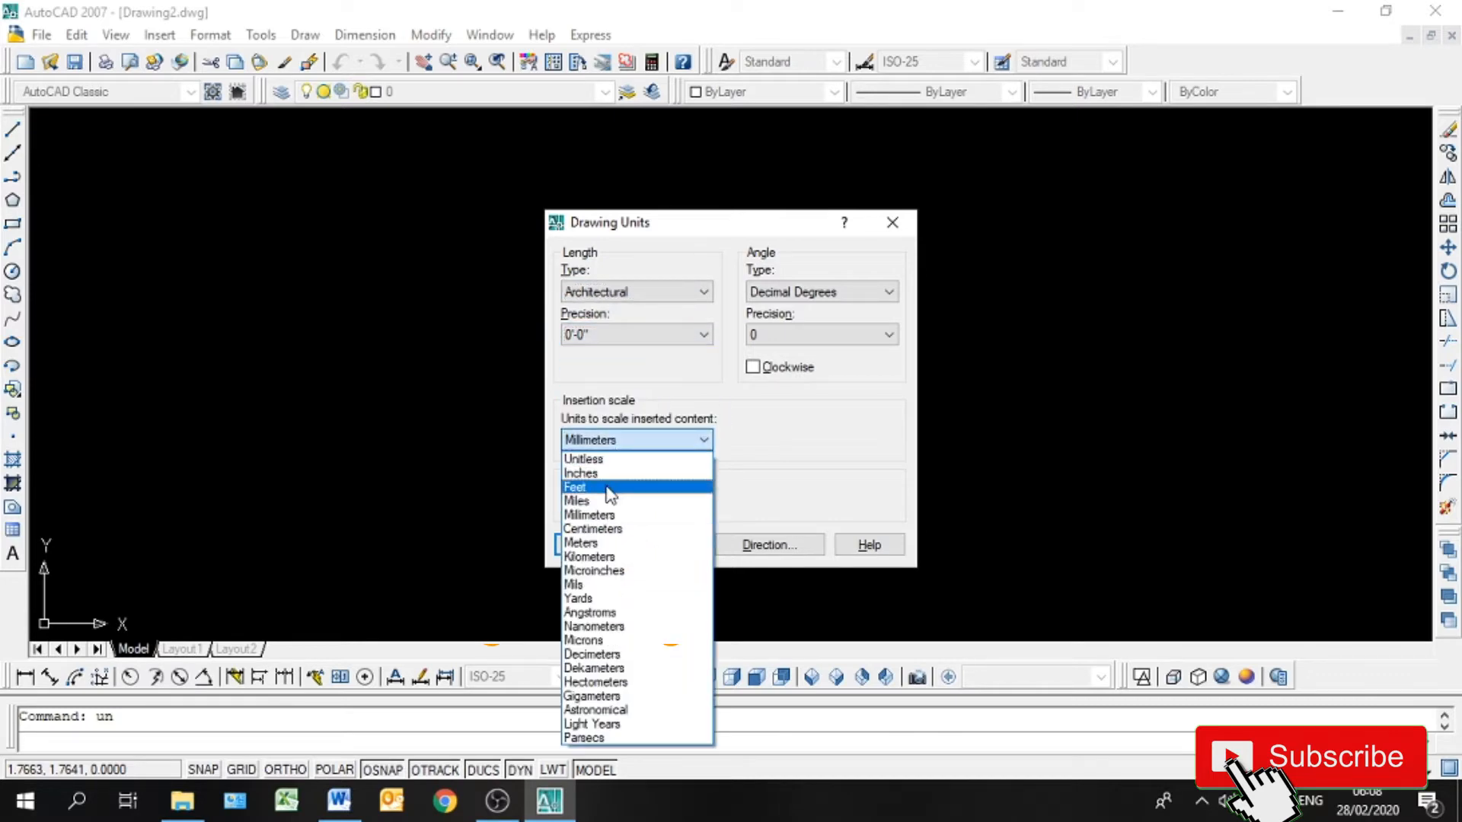
{"action": "left_click", "coordinate": [610, 488]}
{"action": "left_click", "coordinate": [588, 545]}
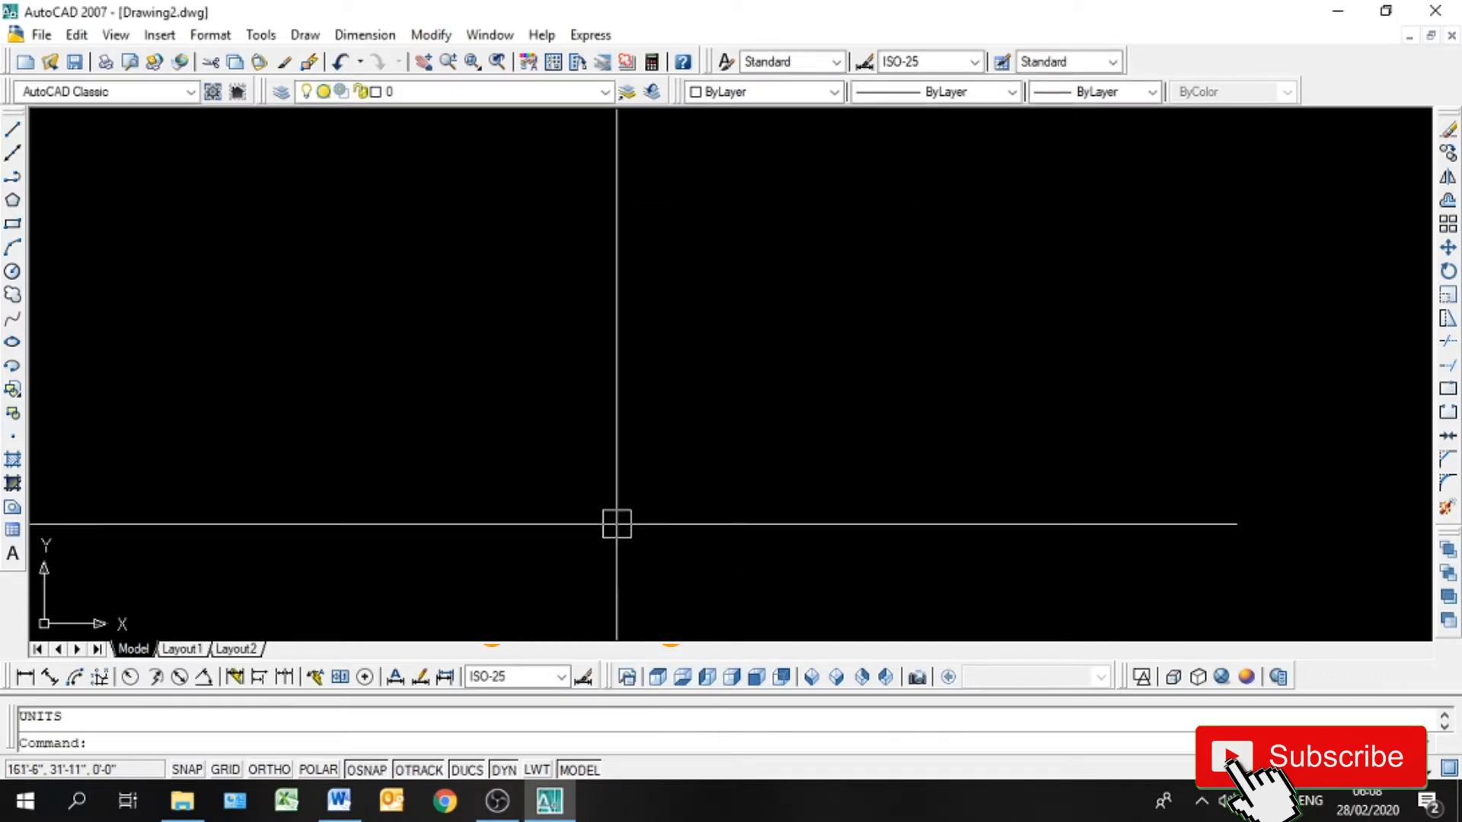
Step: Modify the ISO-25 dimension style's primary units to Architectural format with 0'-0" precision
{"action": "type", "text": "d"}
{"action": "key", "text": "Return"}
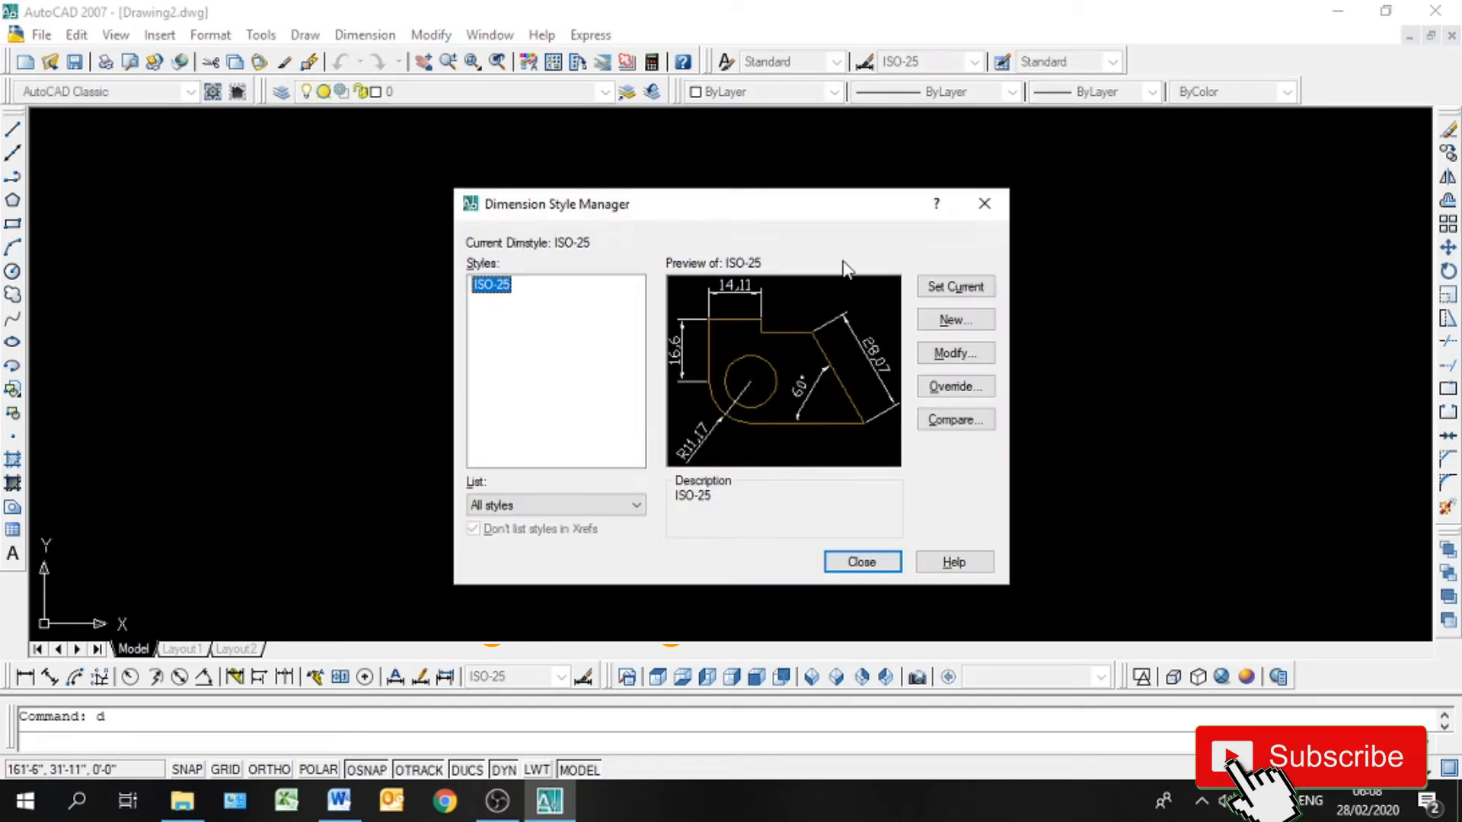
{"action": "left_click", "coordinate": [955, 352]}
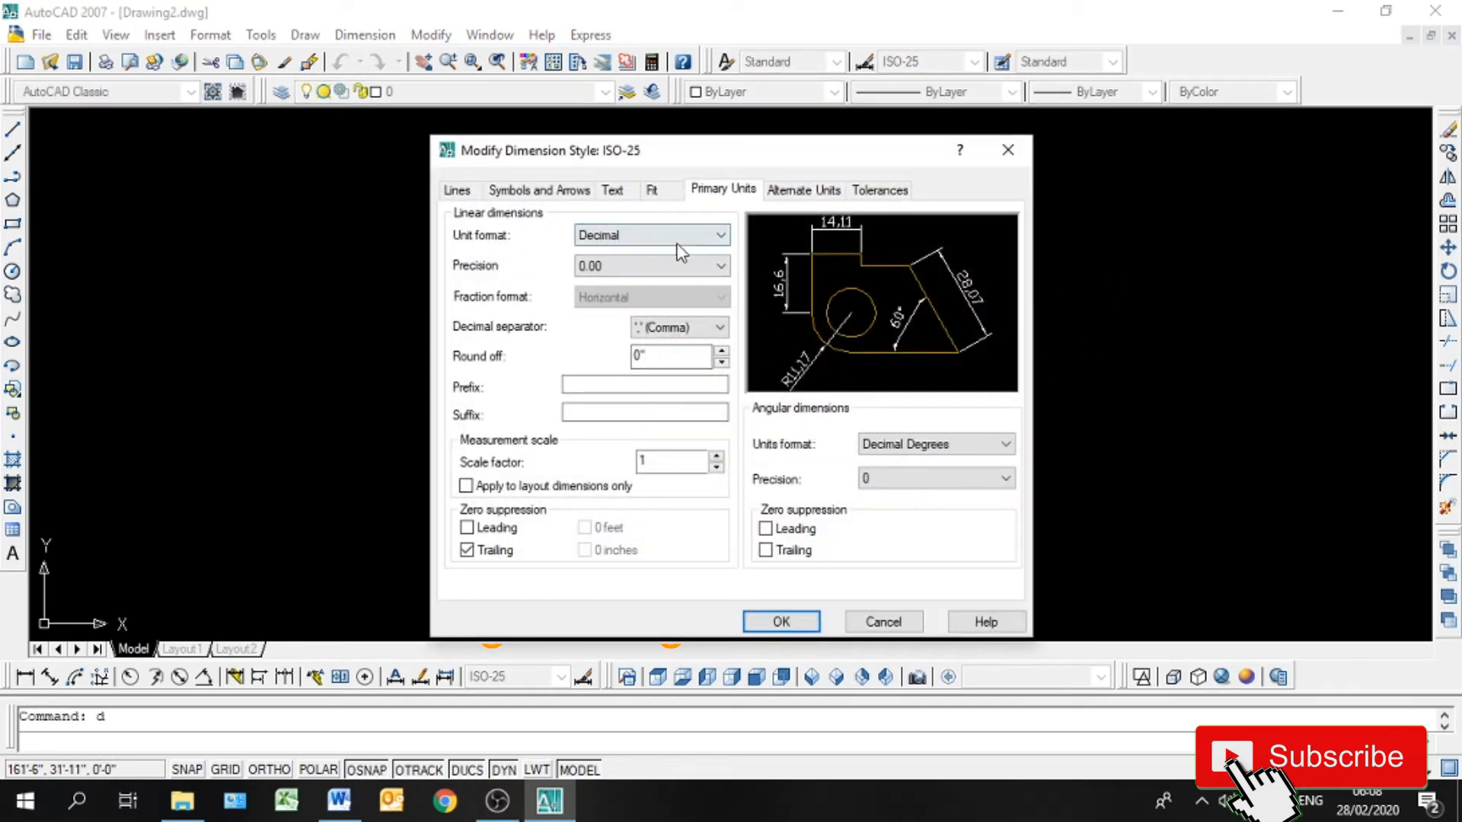
{"action": "left_click", "coordinate": [635, 300]}
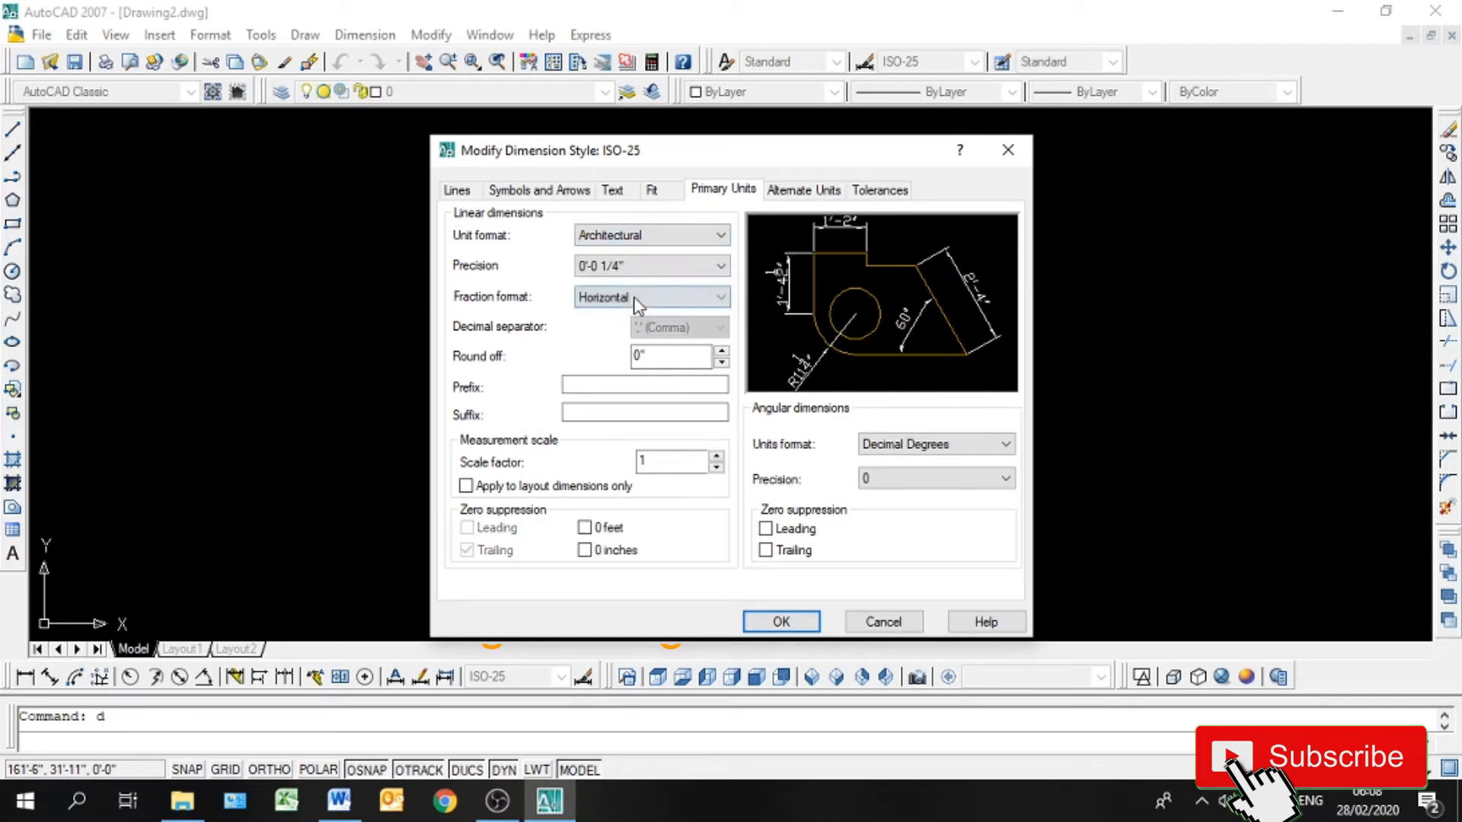
{"action": "left_click", "coordinate": [631, 288]}
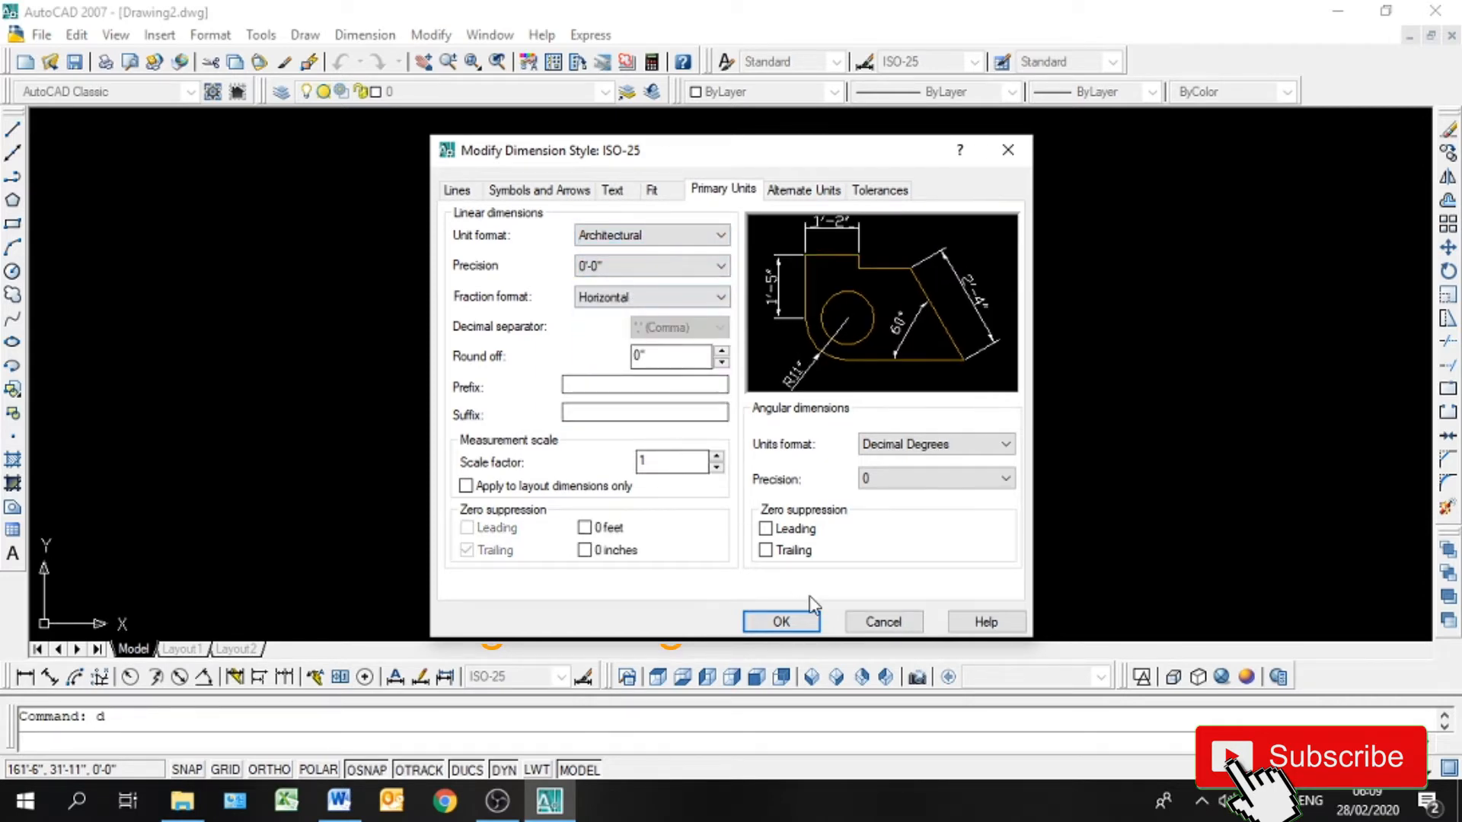
{"action": "left_click", "coordinate": [775, 622]}
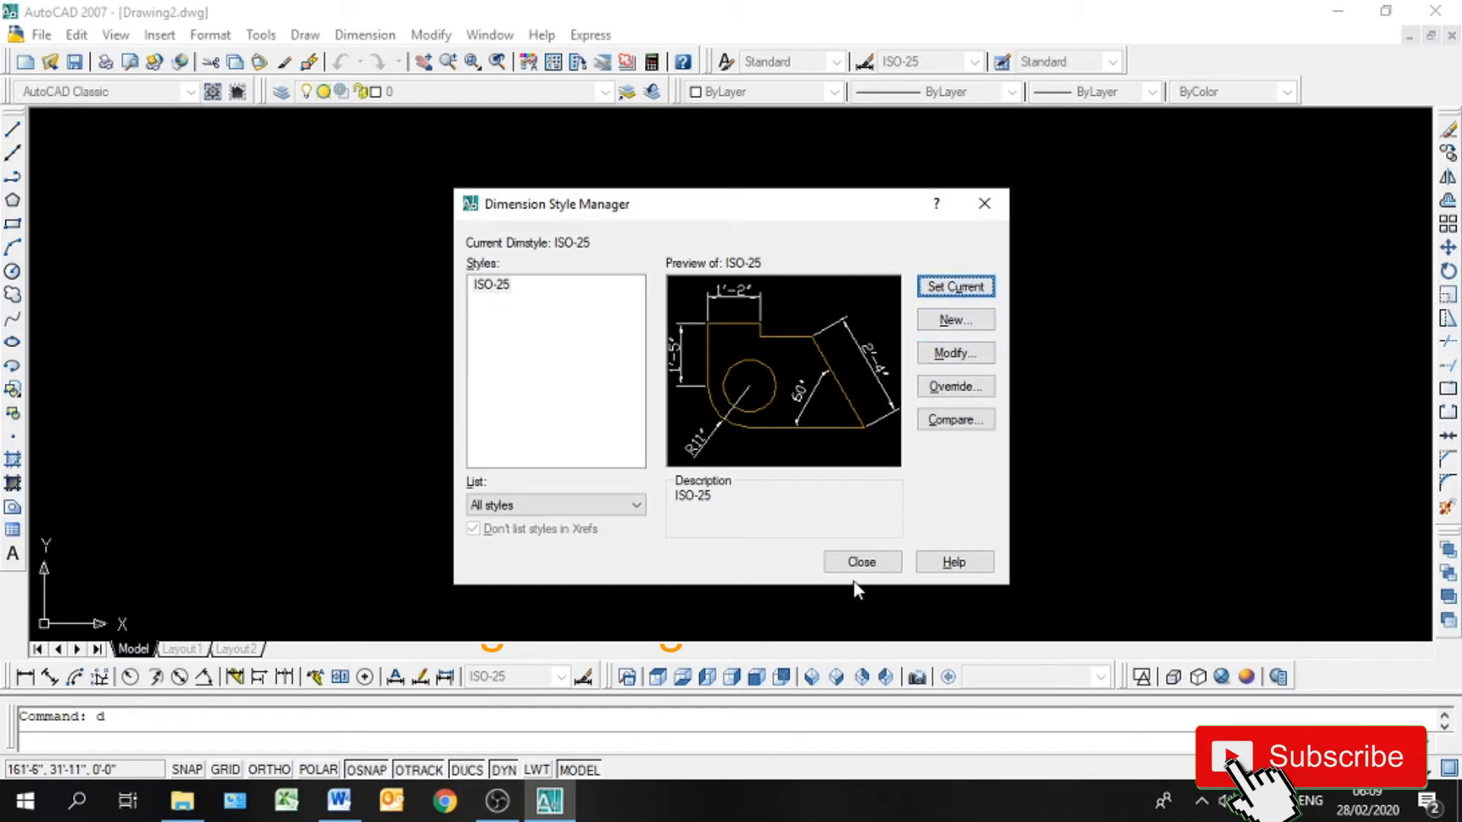
{"action": "left_click", "coordinate": [861, 564]}
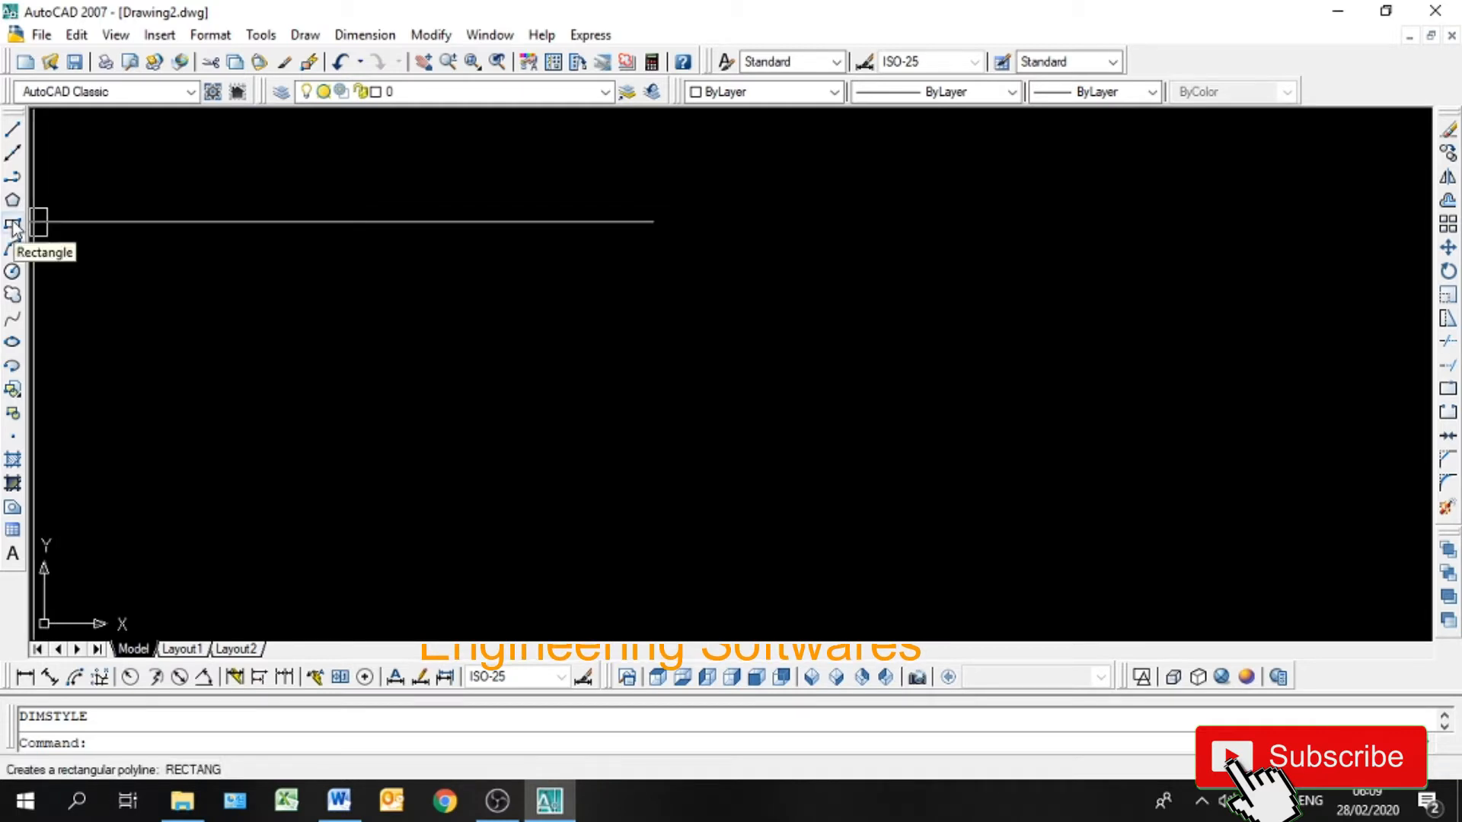
{"action": "left_click", "coordinate": [303, 33]}
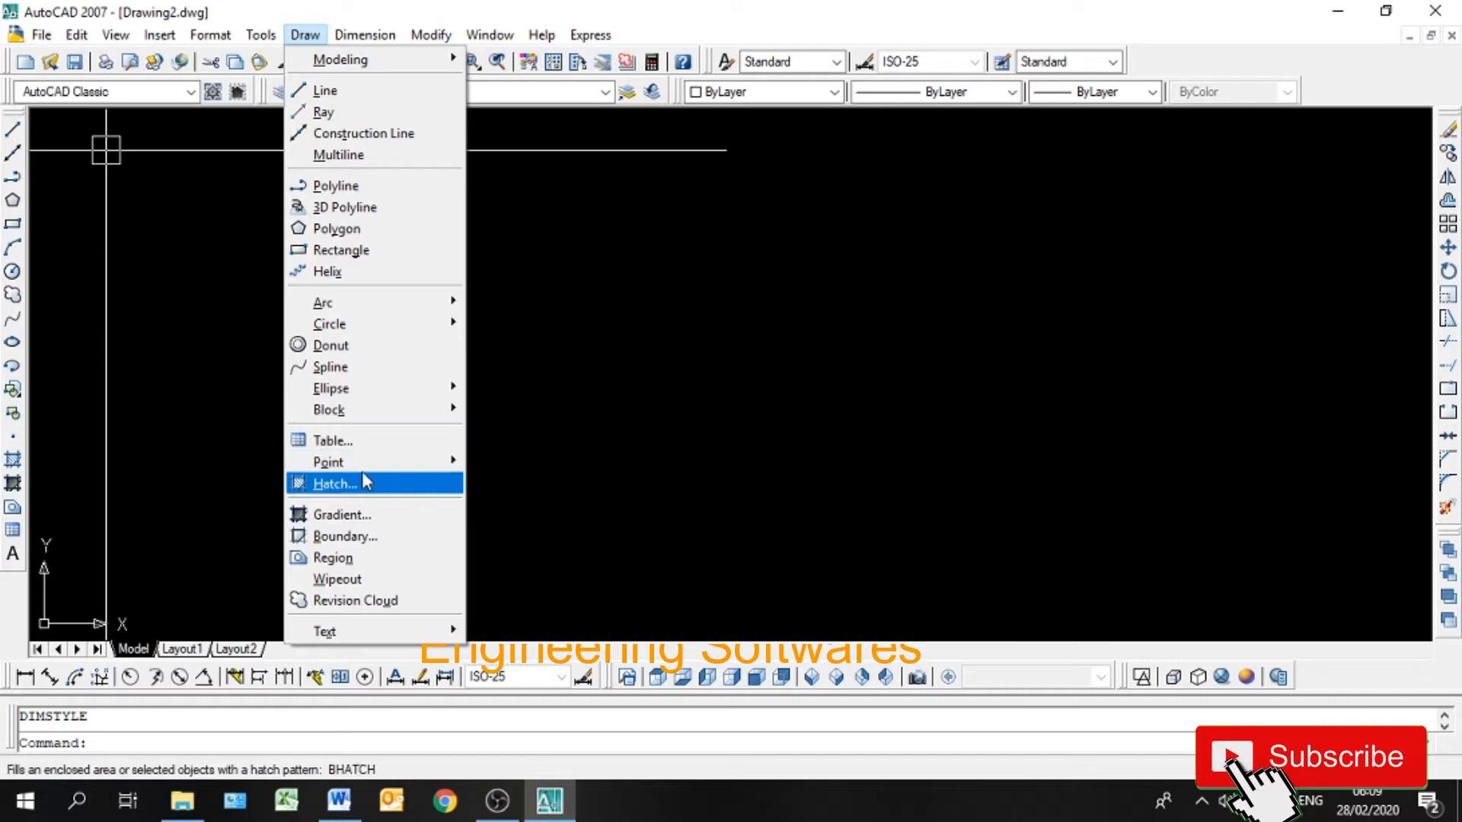
{"action": "left_click", "coordinate": [267, 334]}
{"action": "left_click", "coordinate": [196, 305]}
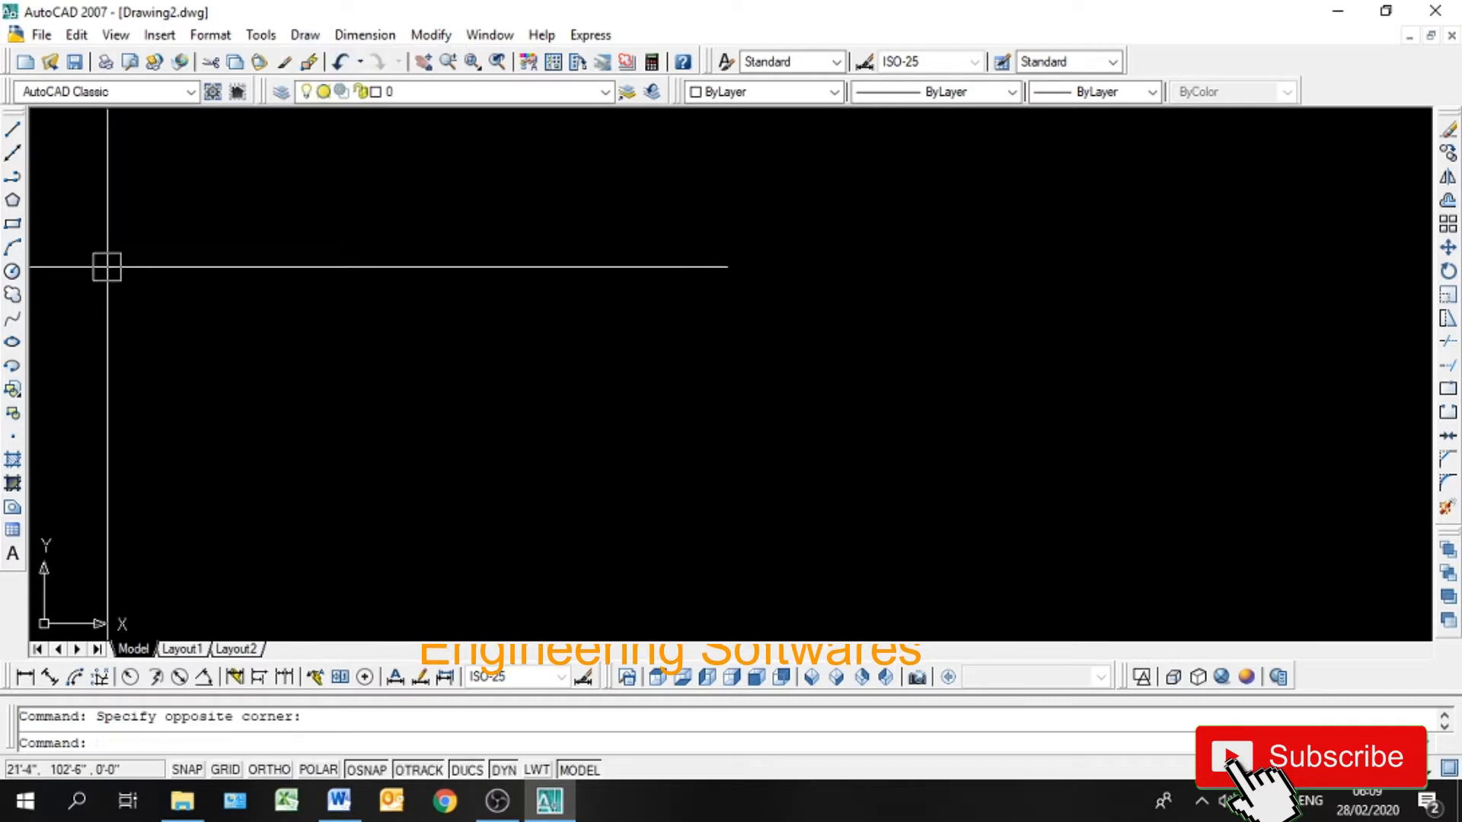
Step: Draw a freehand rectangle, slightly wider than it is tall, in the left part of the drawing area
{"action": "left_click", "coordinate": [13, 224]}
{"action": "left_click", "coordinate": [248, 222]}
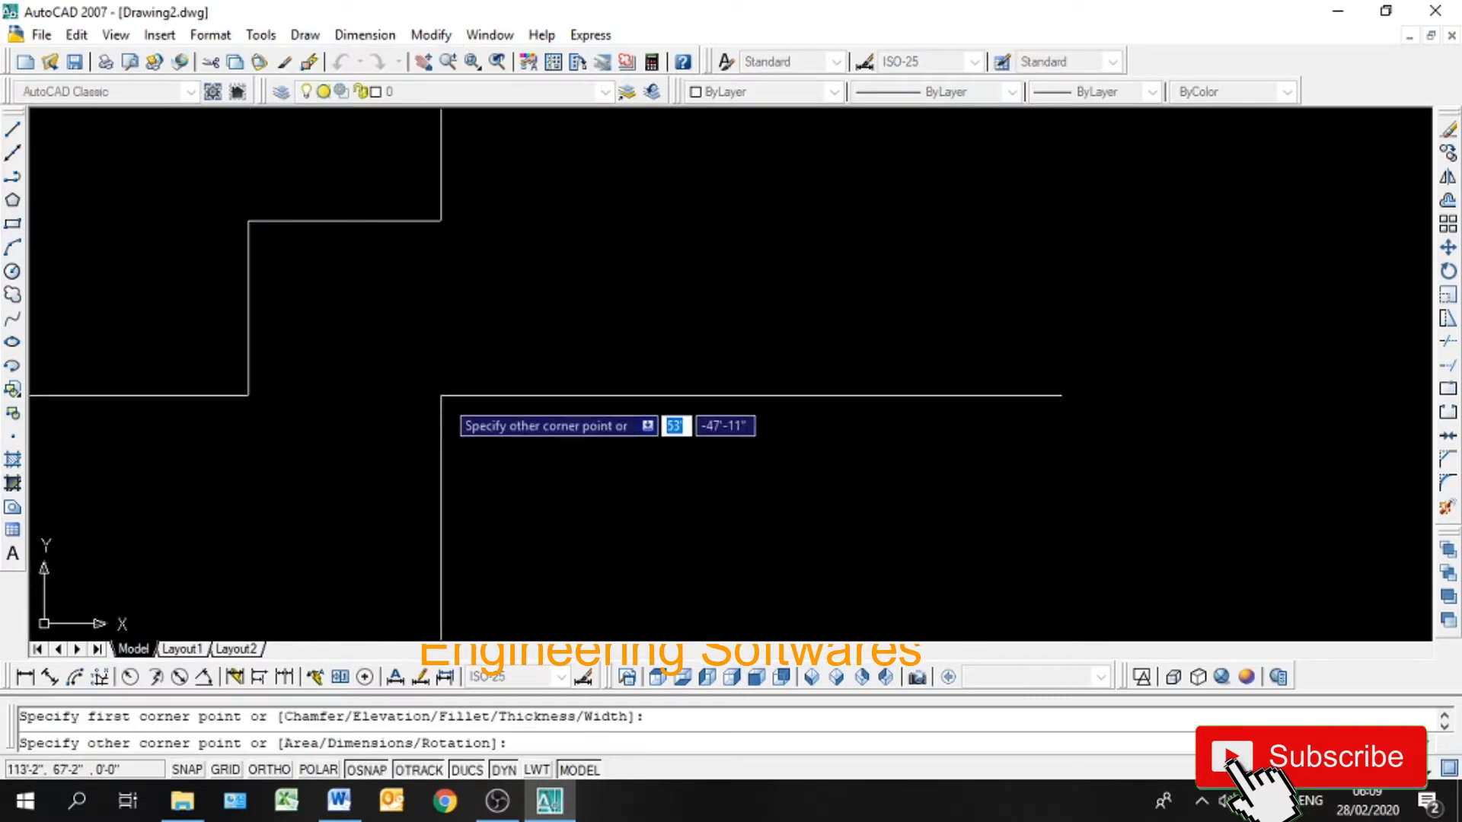
{"action": "left_click", "coordinate": [491, 430]}
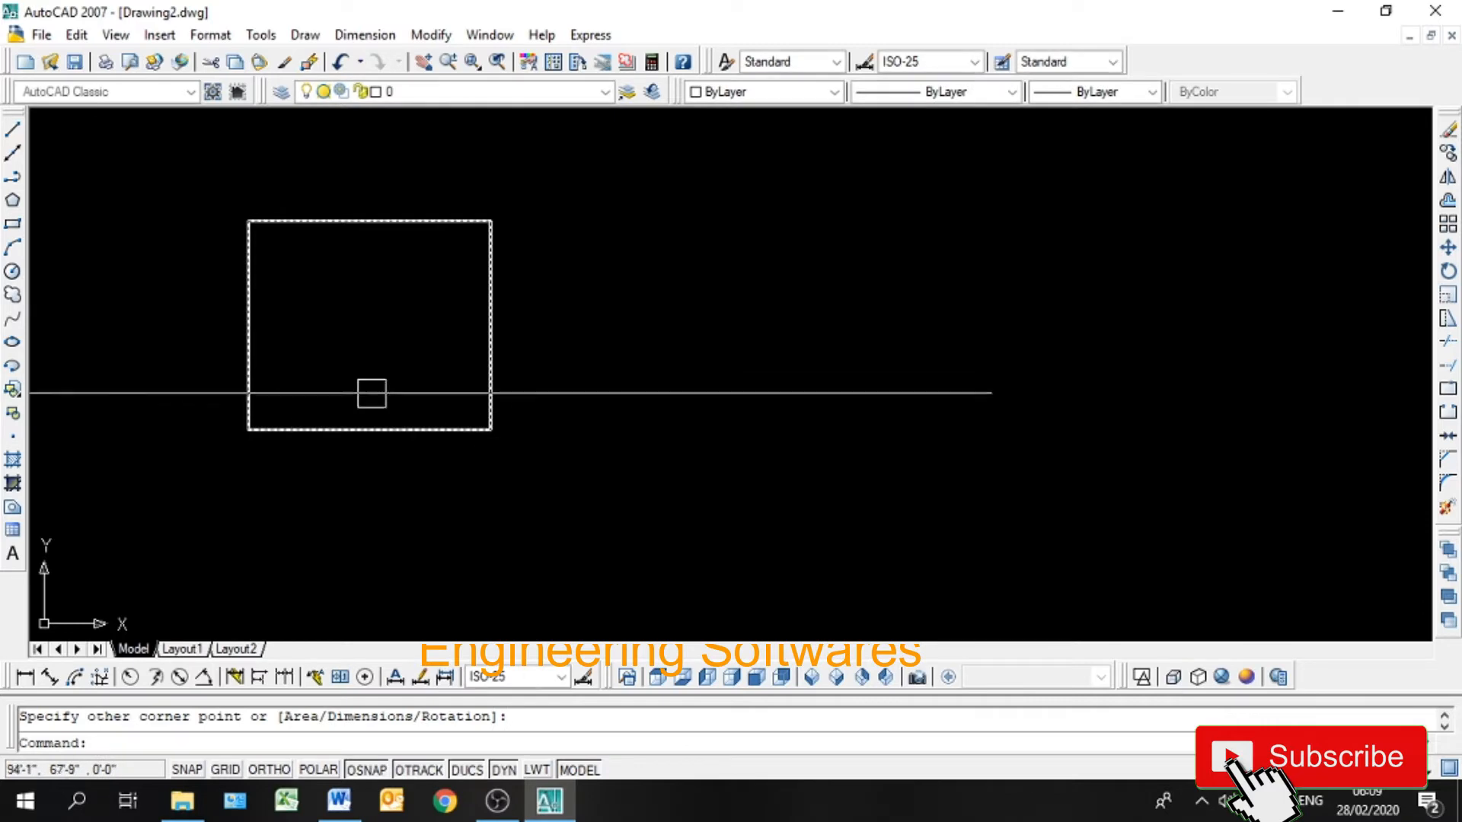
Step: Draw a vertical and a horizontal centre line joining the midpoints of the rectangle's opposite sides
{"action": "left_click", "coordinate": [13, 131]}
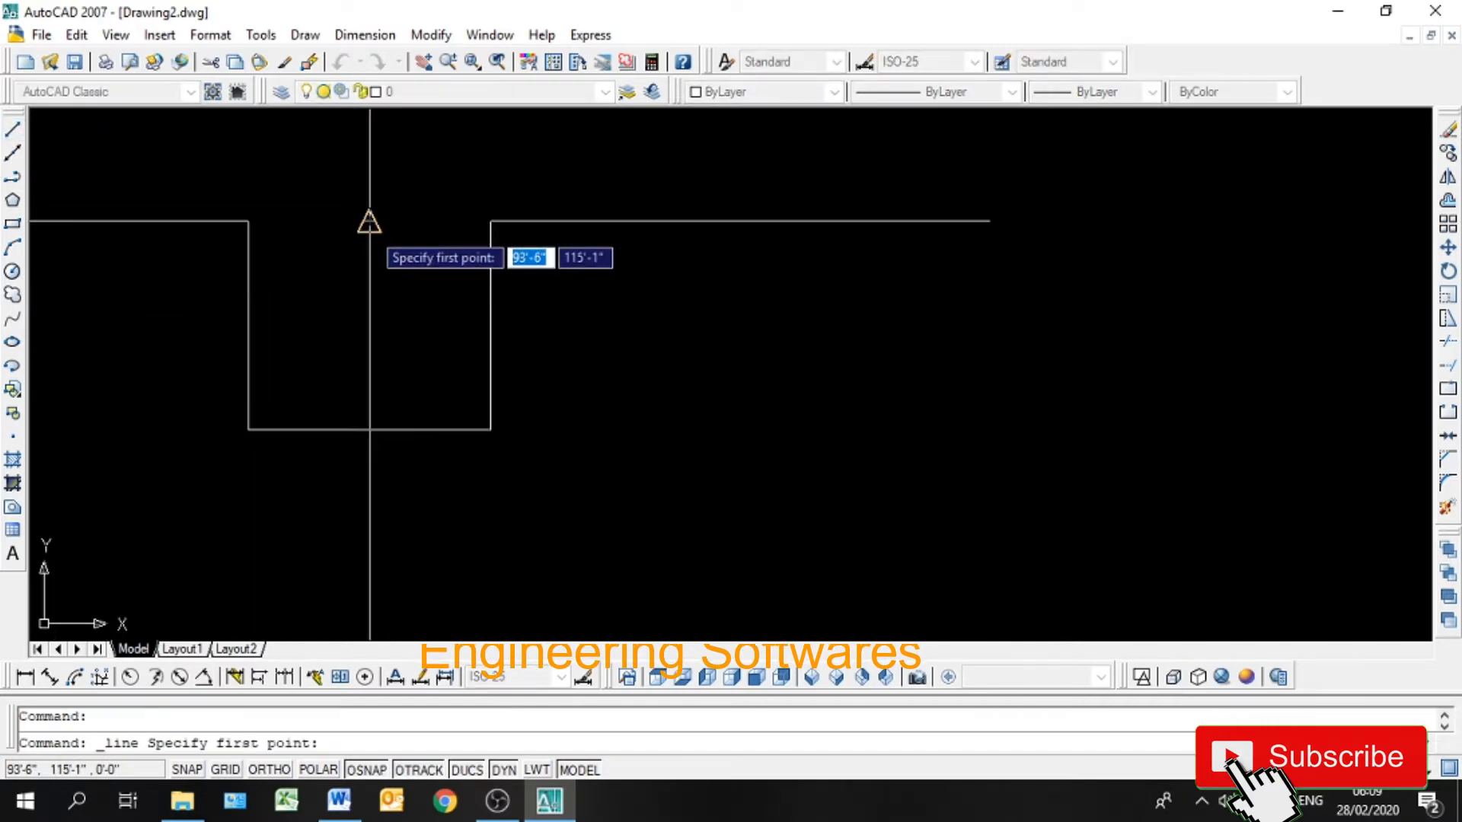
{"action": "left_click", "coordinate": [370, 222]}
{"action": "left_click", "coordinate": [370, 430]}
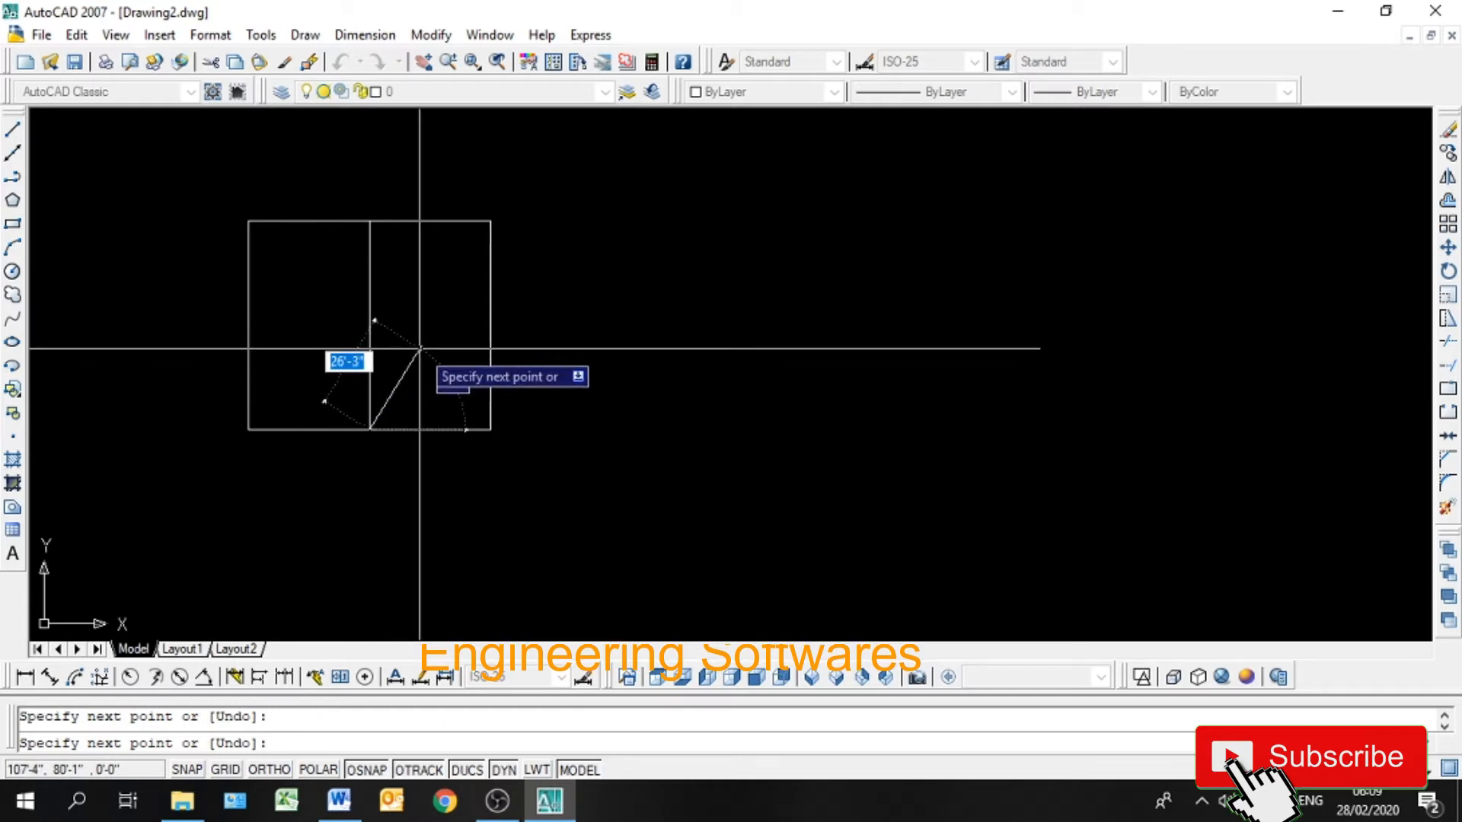
{"action": "key", "text": "Return"}
{"action": "key", "text": "Return"}
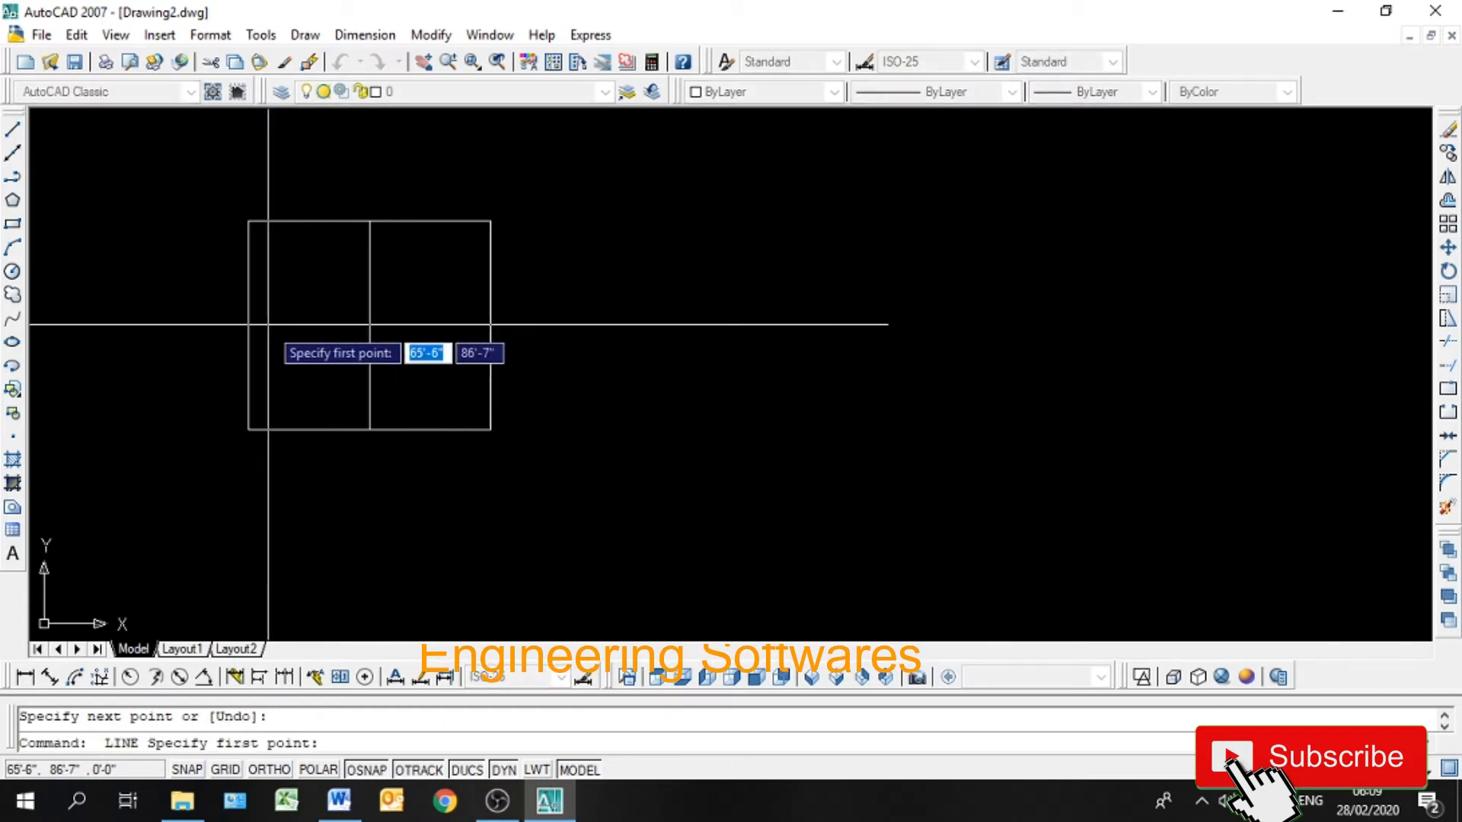
{"action": "left_click", "coordinate": [248, 326]}
{"action": "left_click", "coordinate": [490, 326]}
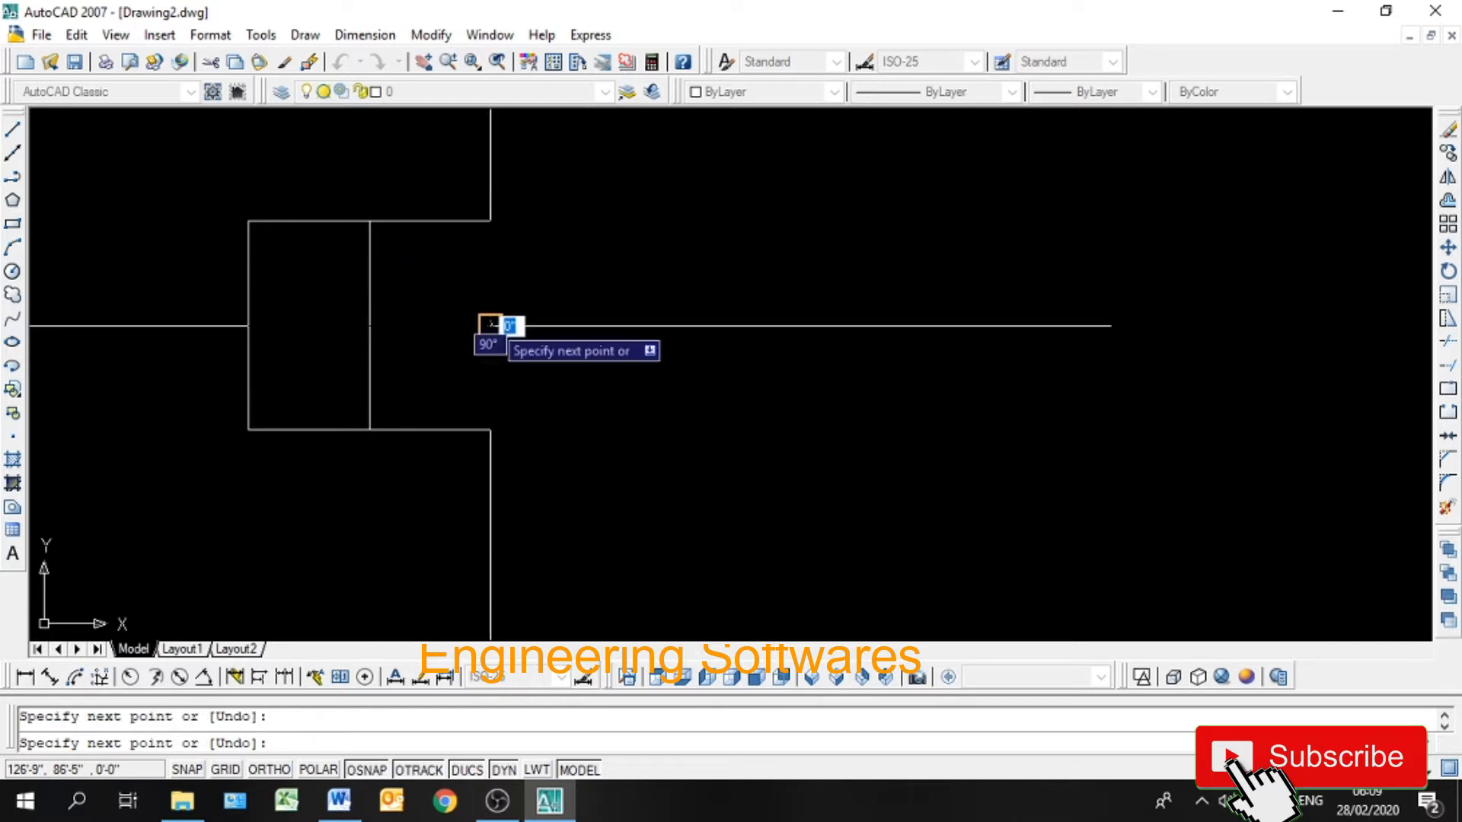
{"action": "key", "text": "Return"}
Step: Draw two concentric circles at the centre lines' intersection, with radii of about 28'-8" and 15'-2"
{"action": "left_click", "coordinate": [12, 272]}
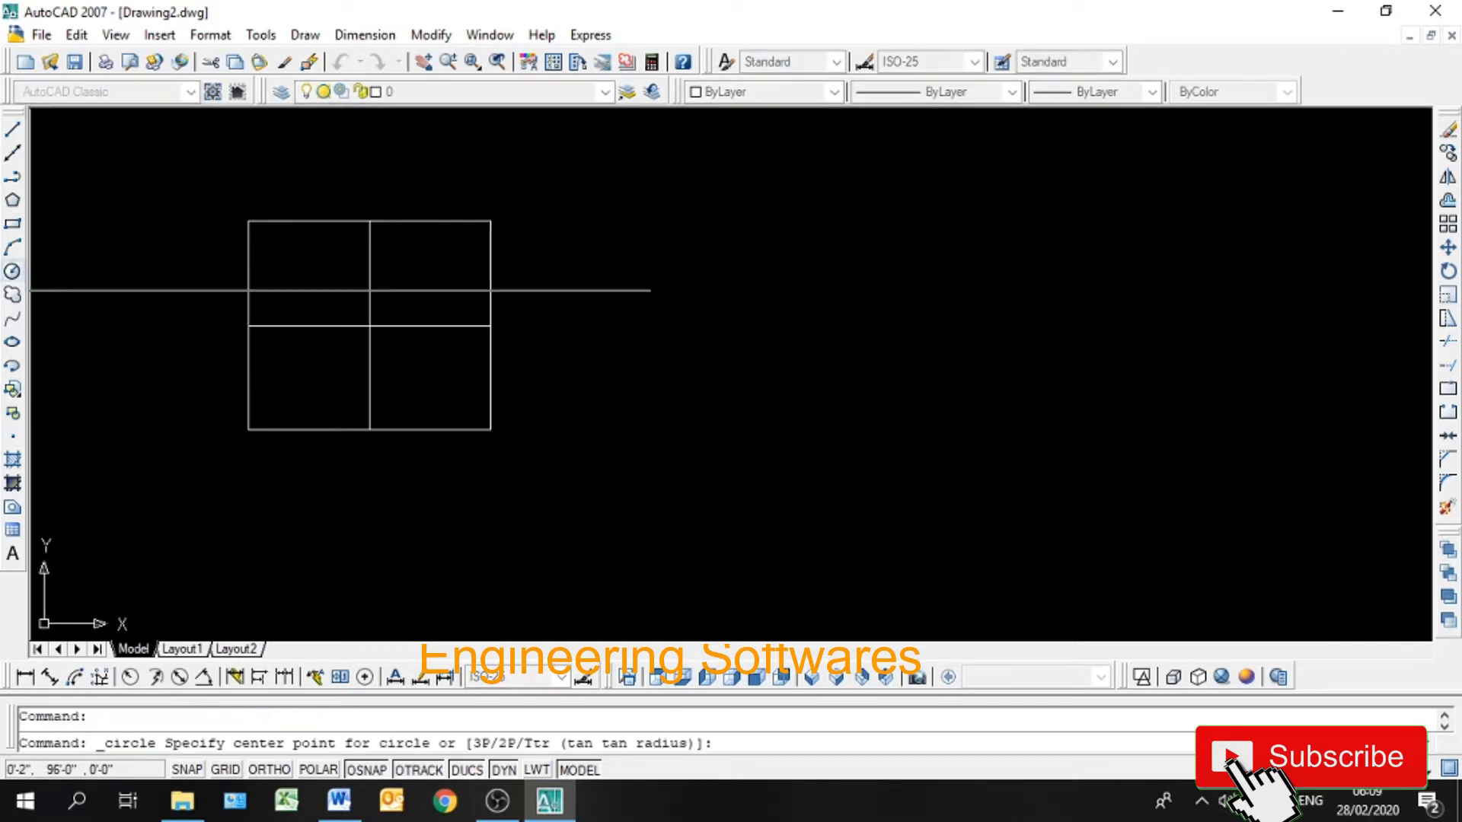
{"action": "left_click", "coordinate": [369, 326]}
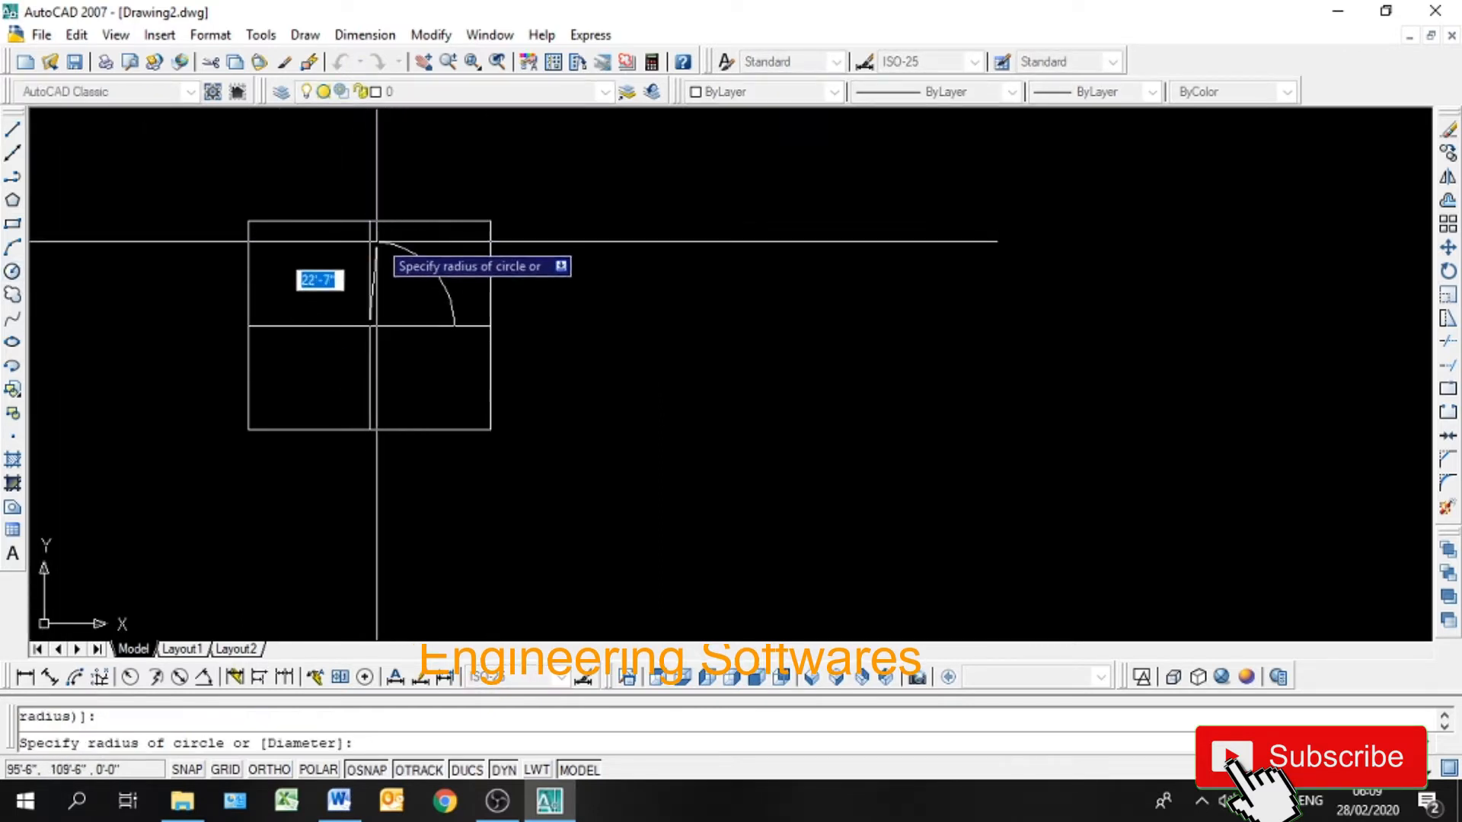
{"action": "left_click", "coordinate": [472, 307]}
{"action": "key", "text": "Return"}
{"action": "left_click", "coordinate": [369, 326]}
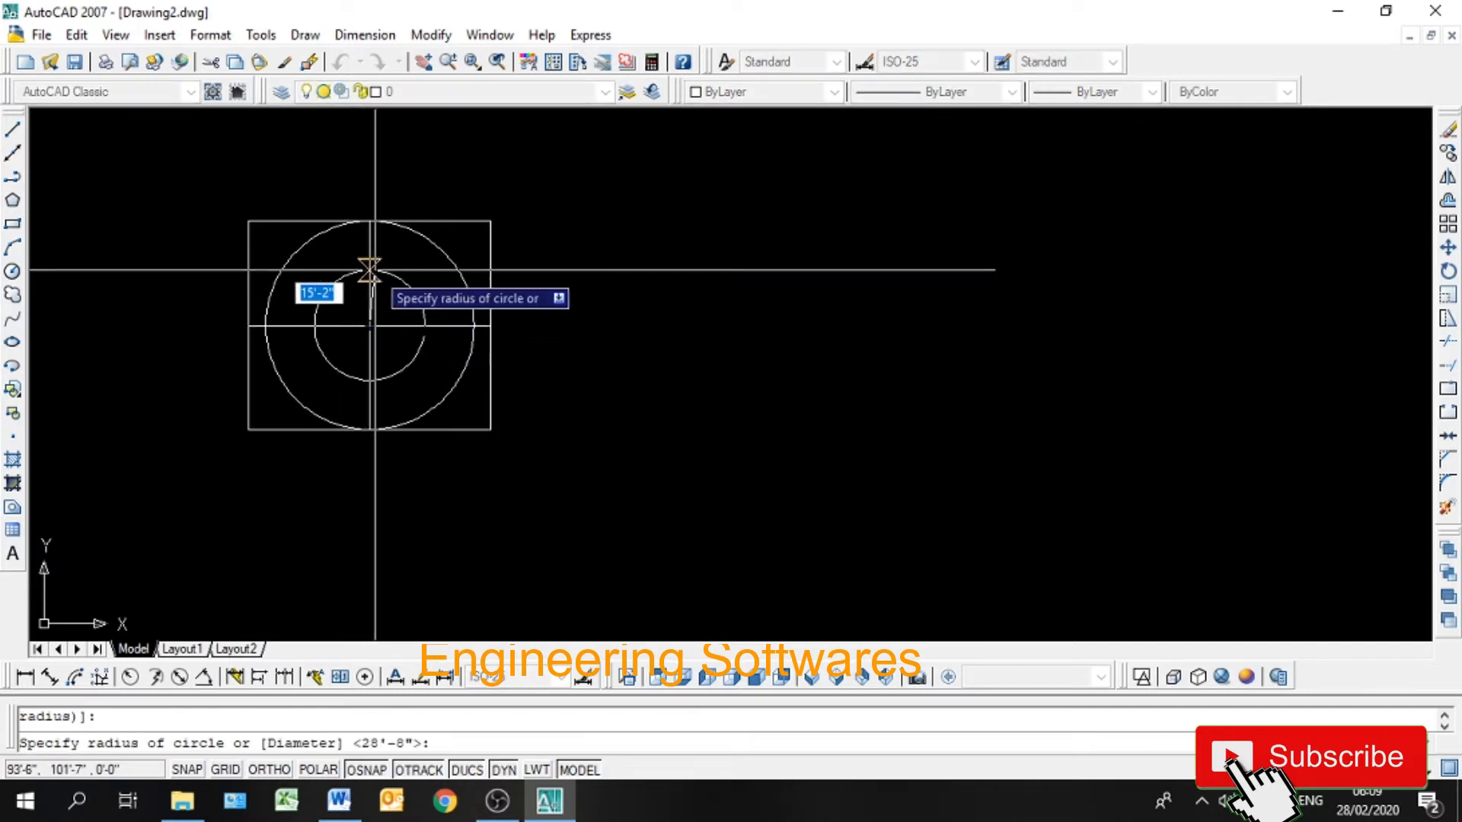
{"action": "left_click", "coordinate": [369, 270]}
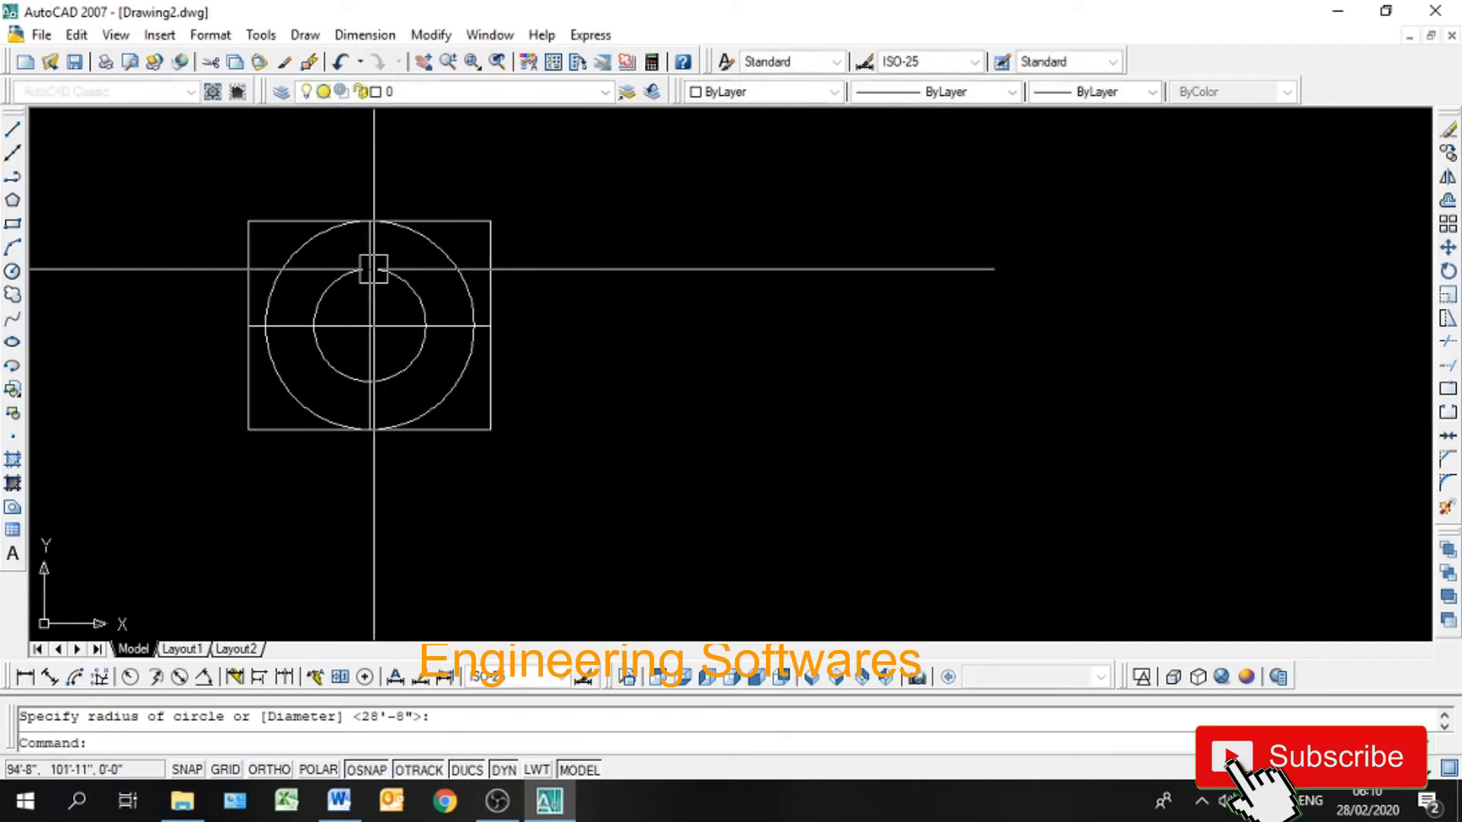
{"action": "left_click", "coordinate": [672, 231]}
{"action": "left_click", "coordinate": [254, 491]}
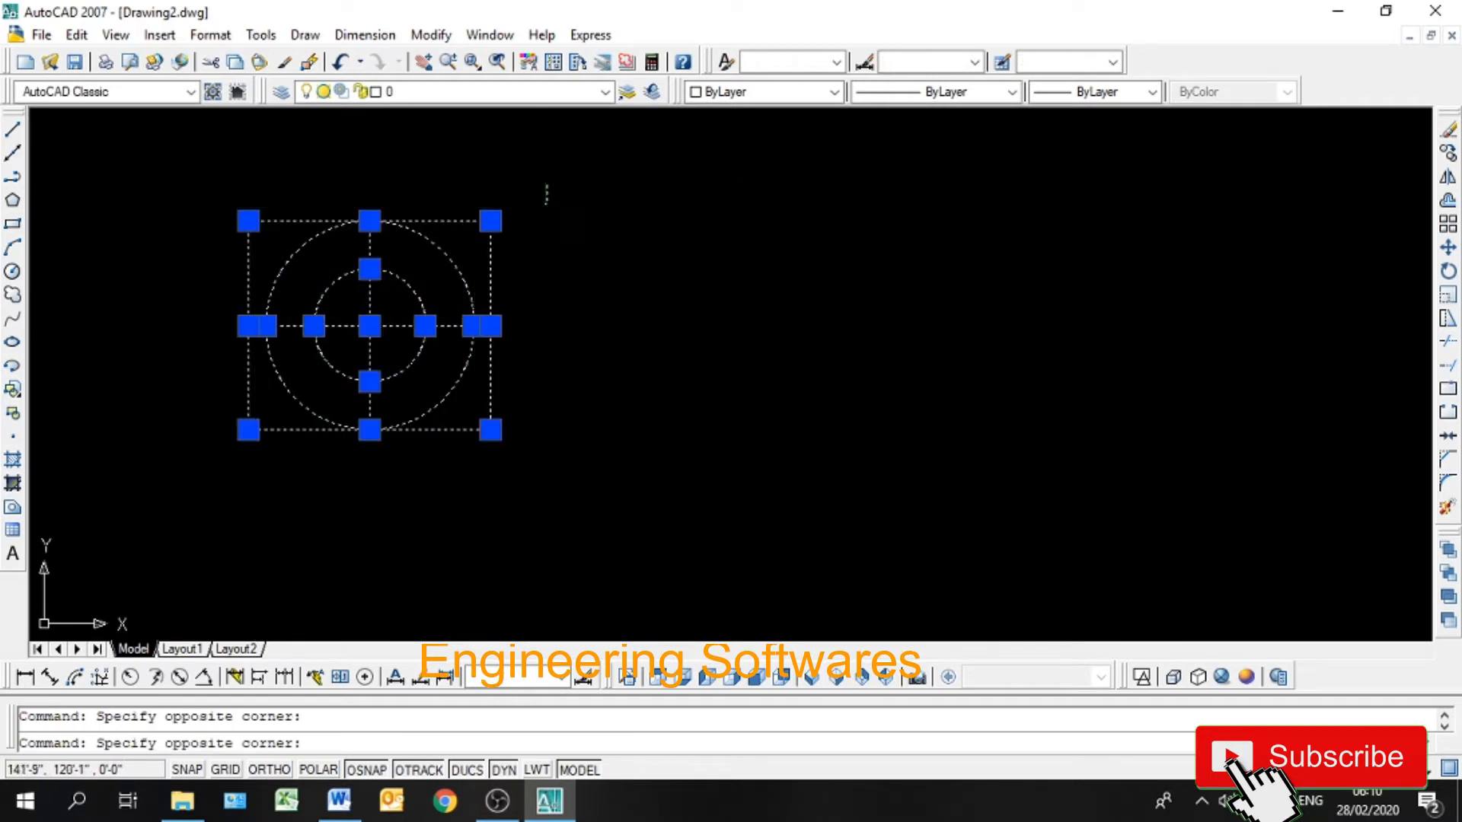
{"action": "left_click", "coordinate": [509, 179]}
{"action": "left_click", "coordinate": [212, 483]}
{"action": "type", "text": "c"}
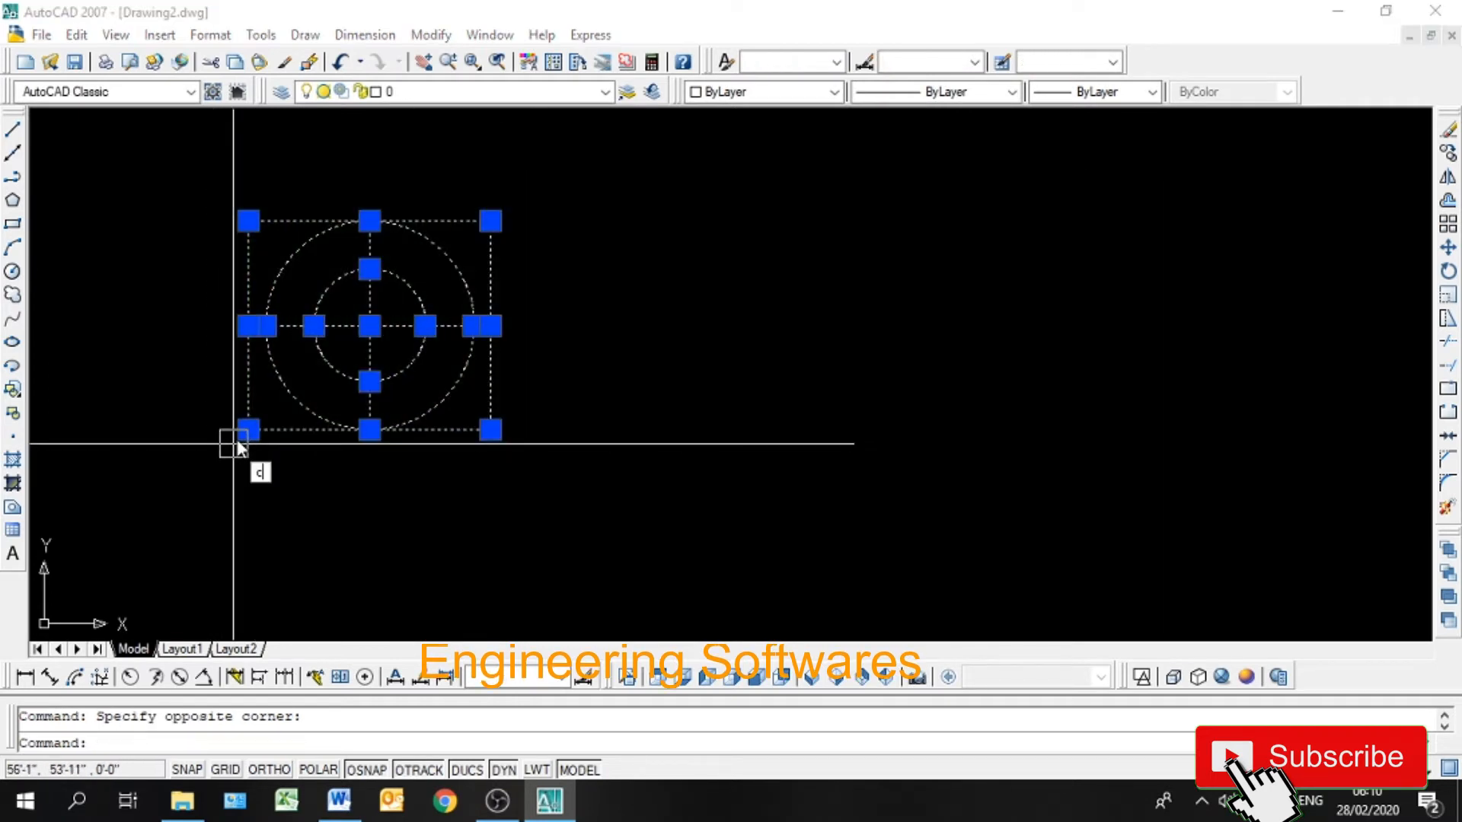
{"action": "key", "text": "Escape"}
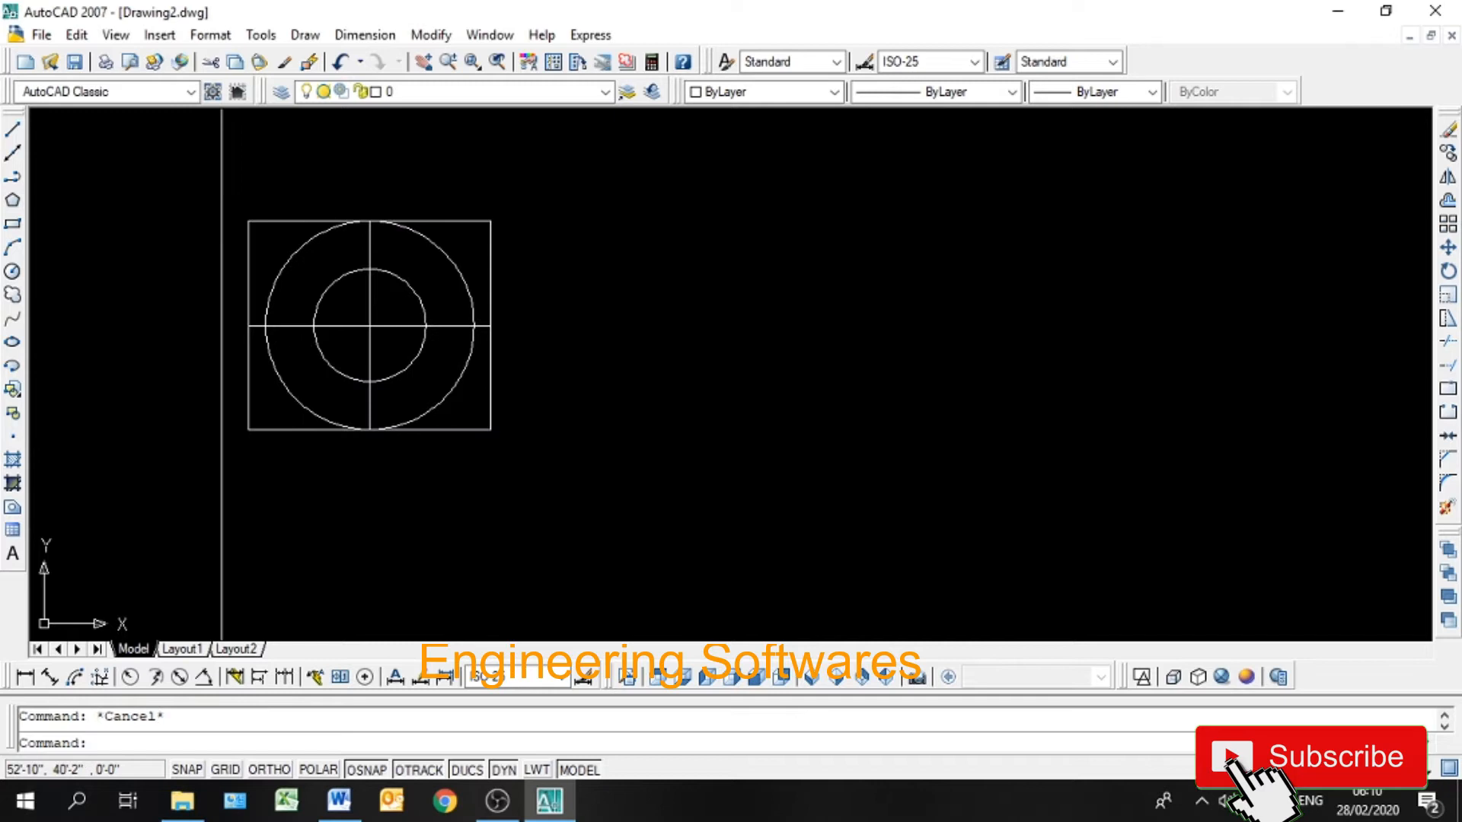
Step: Examine the figure's separate objects by selecting the rectangle, centre lines and circles in turn and clearing each selection
{"action": "left_click", "coordinate": [282, 427]}
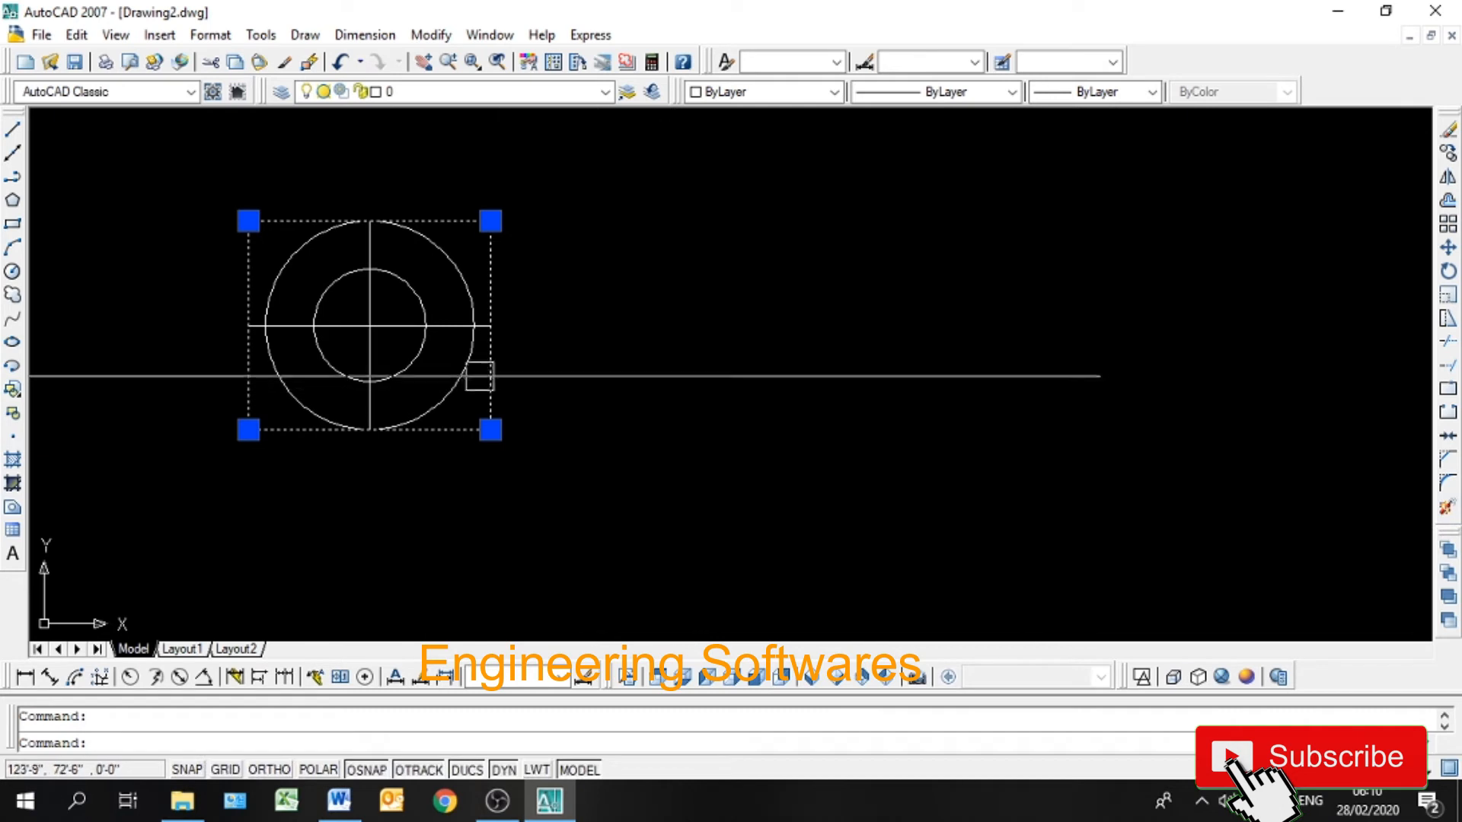
{"action": "left_click", "coordinate": [457, 326]}
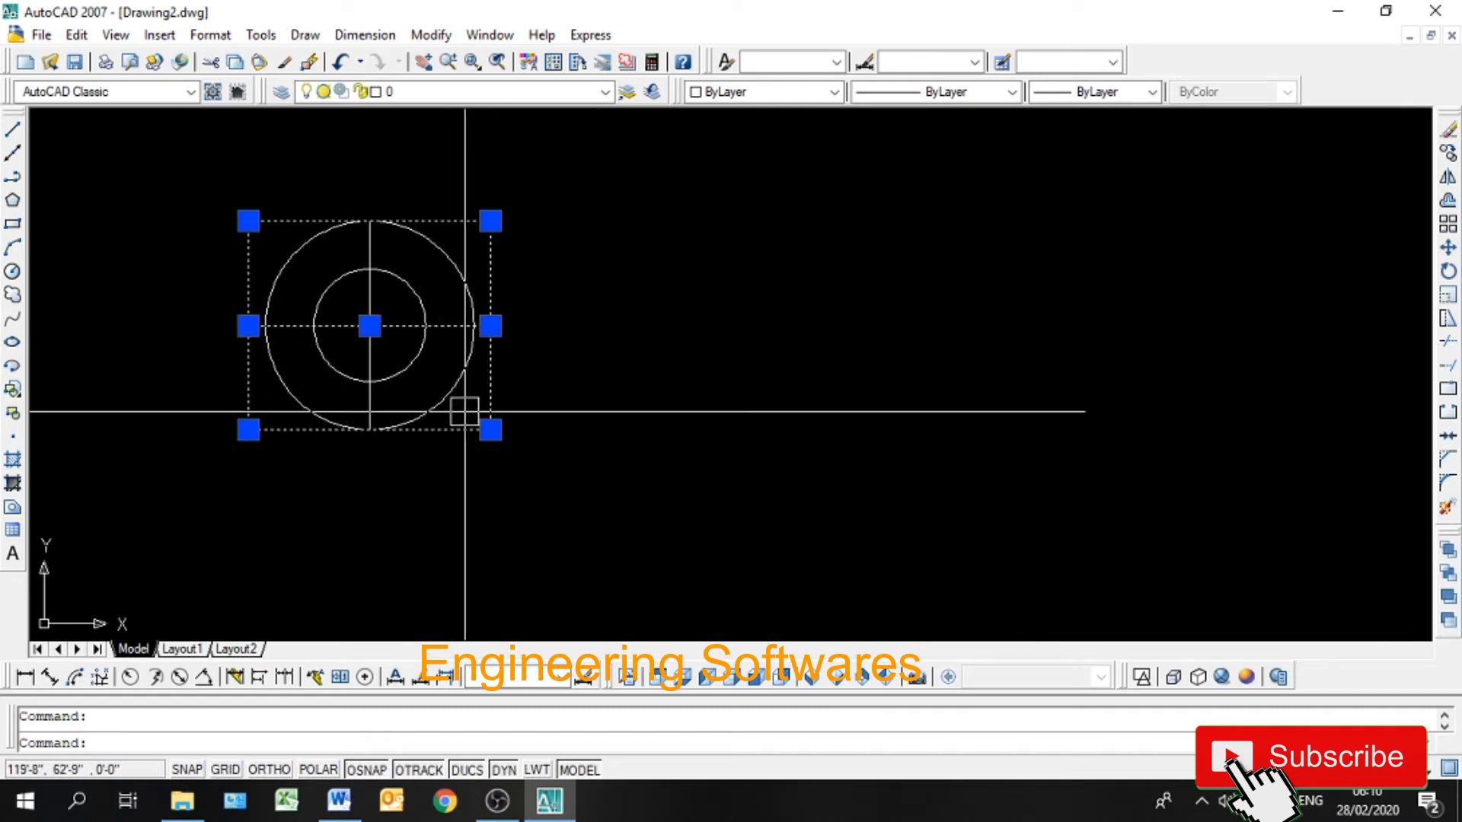
{"action": "key", "text": "Escape"}
{"action": "left_click", "coordinate": [377, 392]}
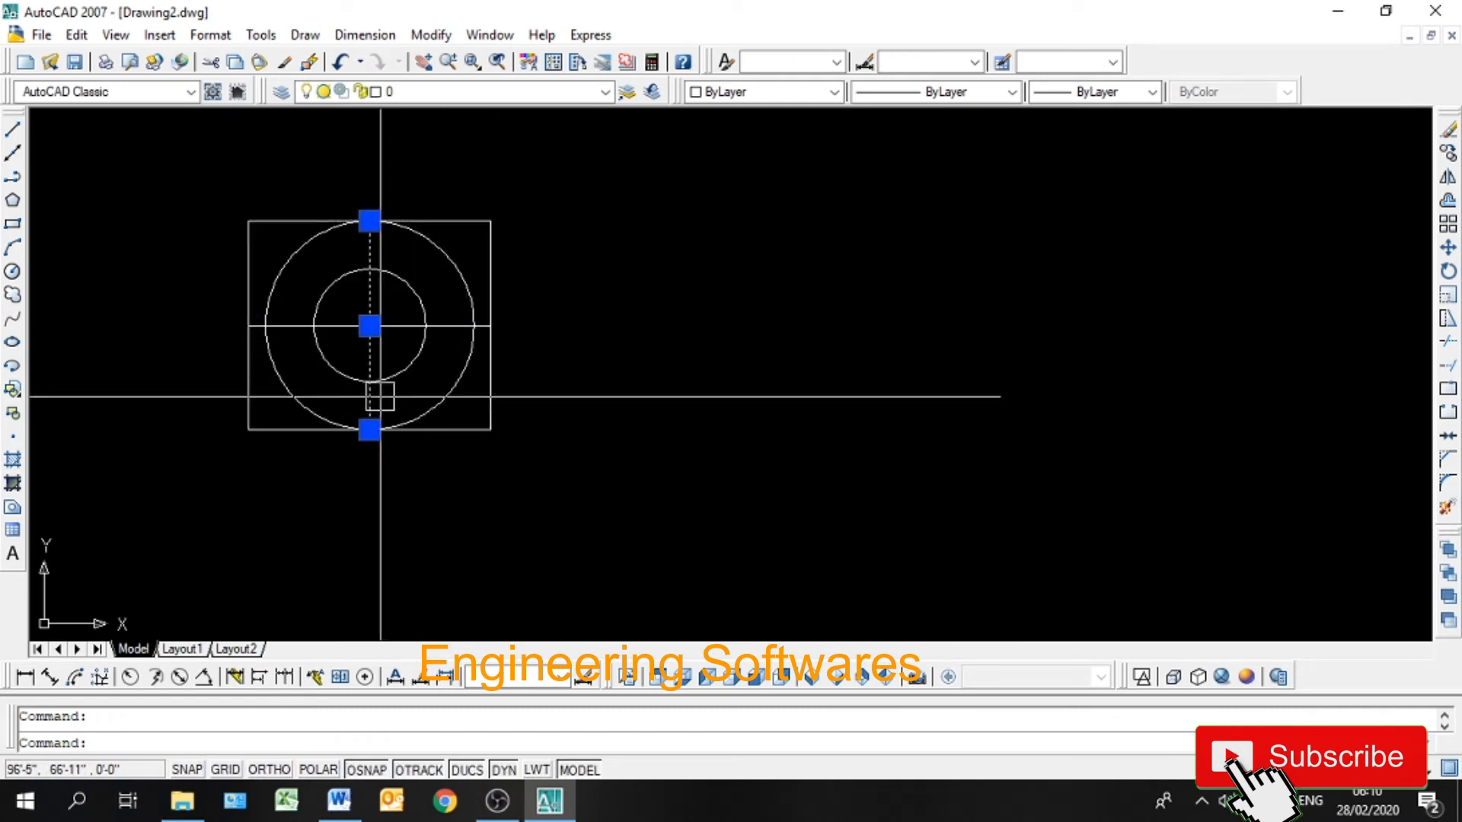
{"action": "key", "text": "Escape"}
{"action": "left_click", "coordinate": [402, 369]}
{"action": "left_click", "coordinate": [450, 394]}
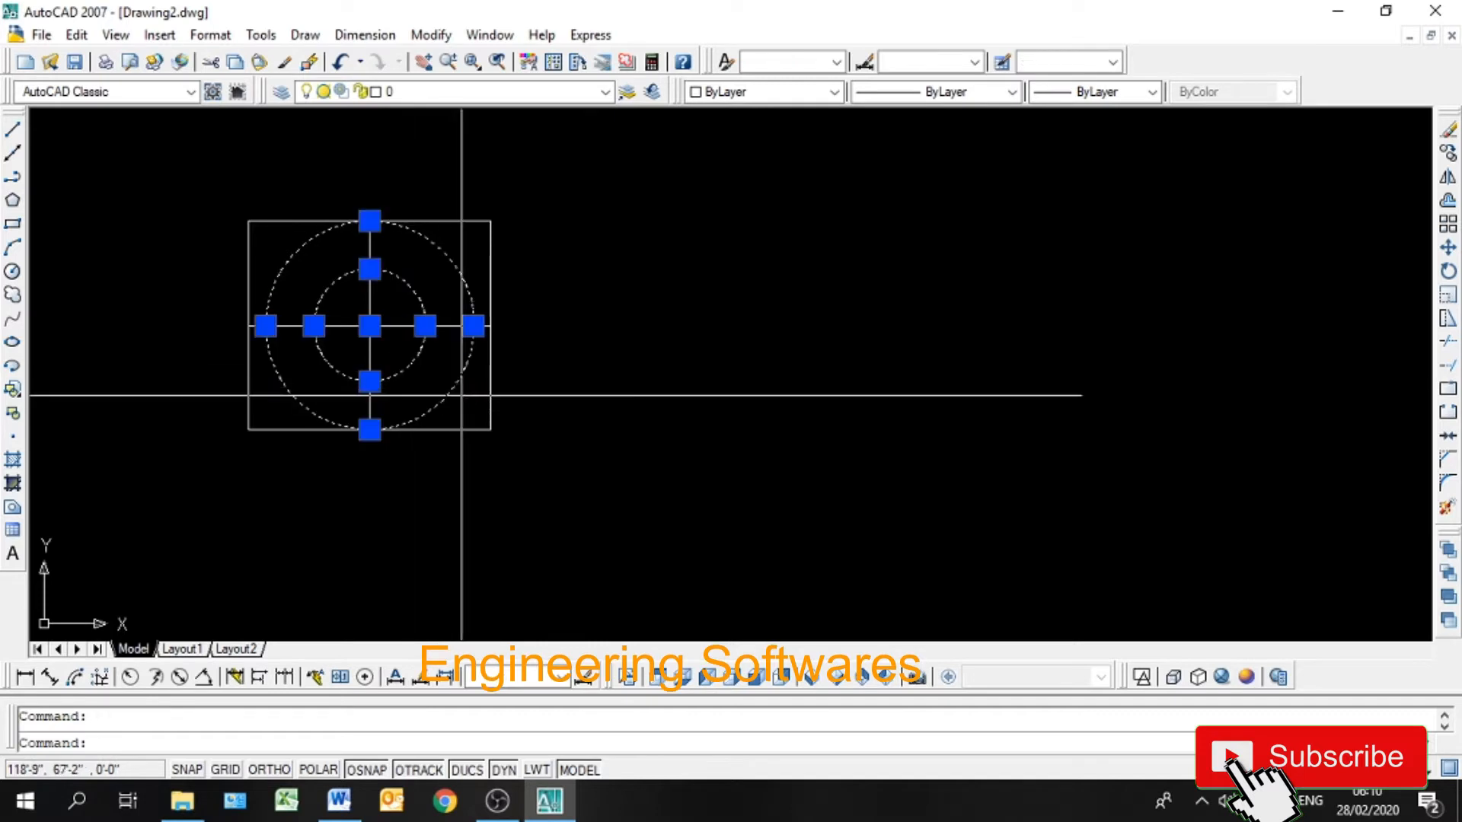
{"action": "key", "text": "Escape"}
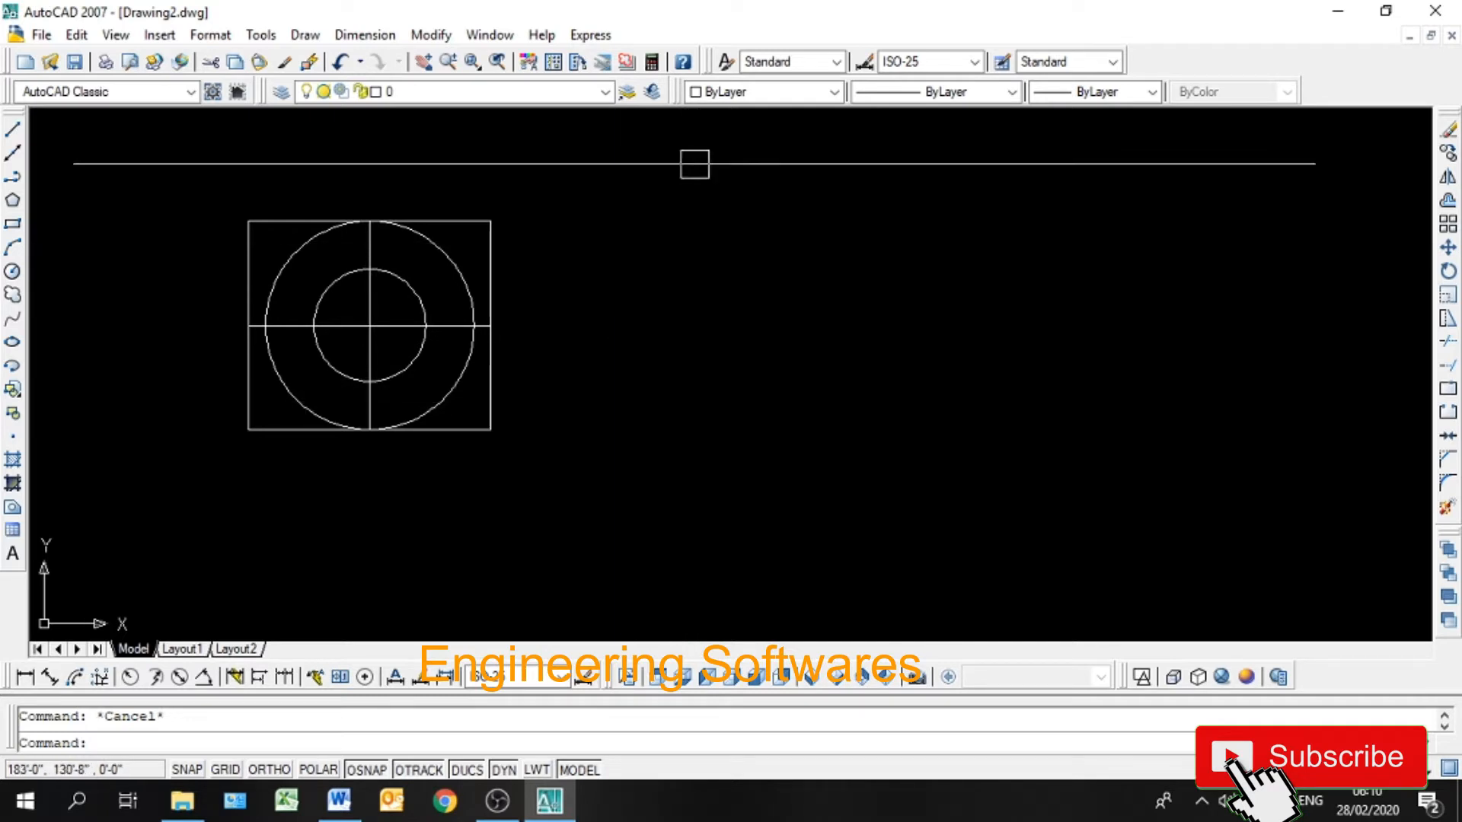
Step: Copy the whole figure horizontally to the right, using the rectangle's lower-left corner as the base point
{"action": "type", "text": "co"}
{"action": "key", "text": "Return"}
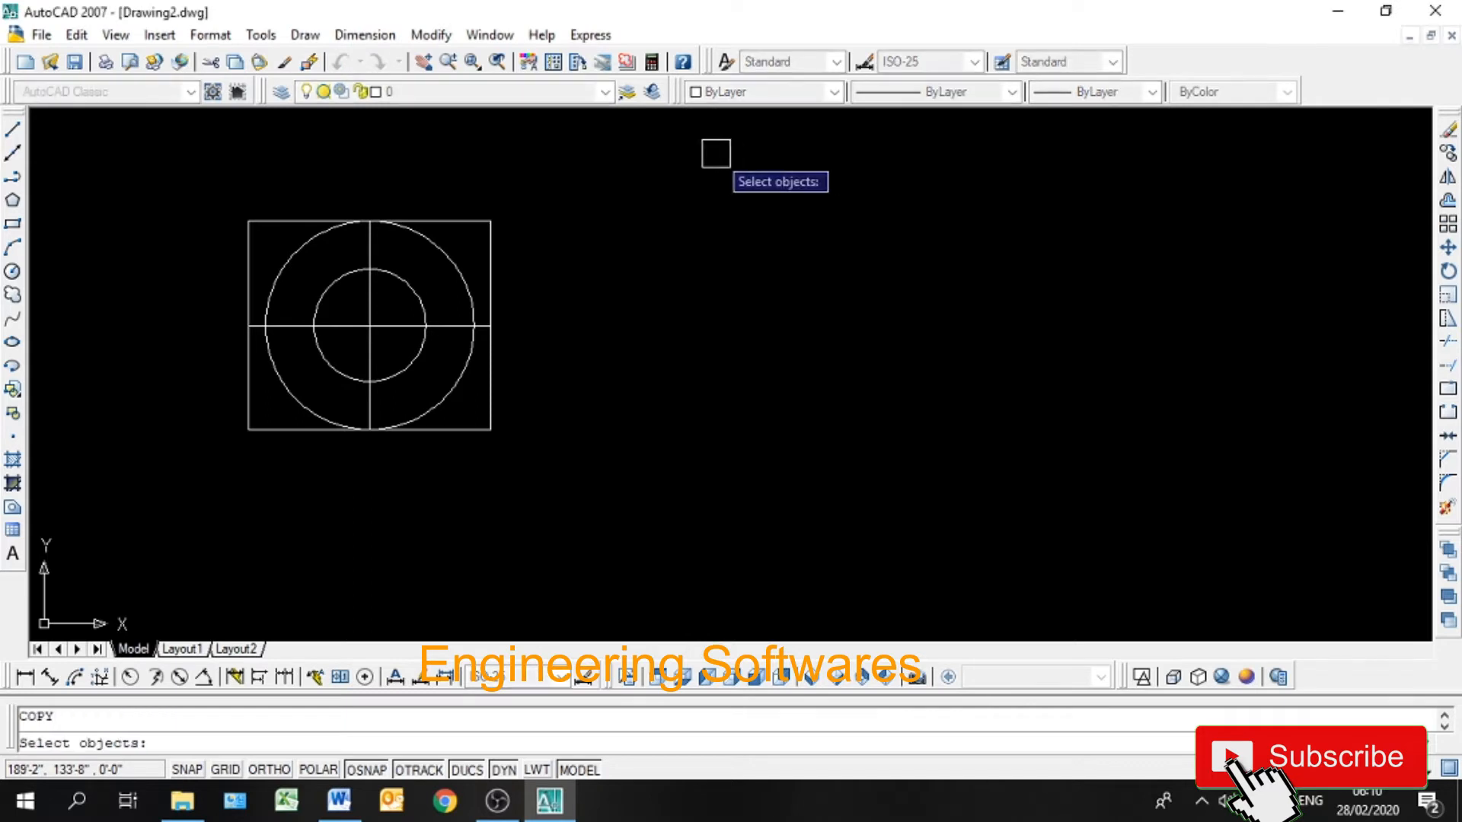
{"action": "left_click", "coordinate": [714, 152]}
{"action": "left_click", "coordinate": [203, 510]}
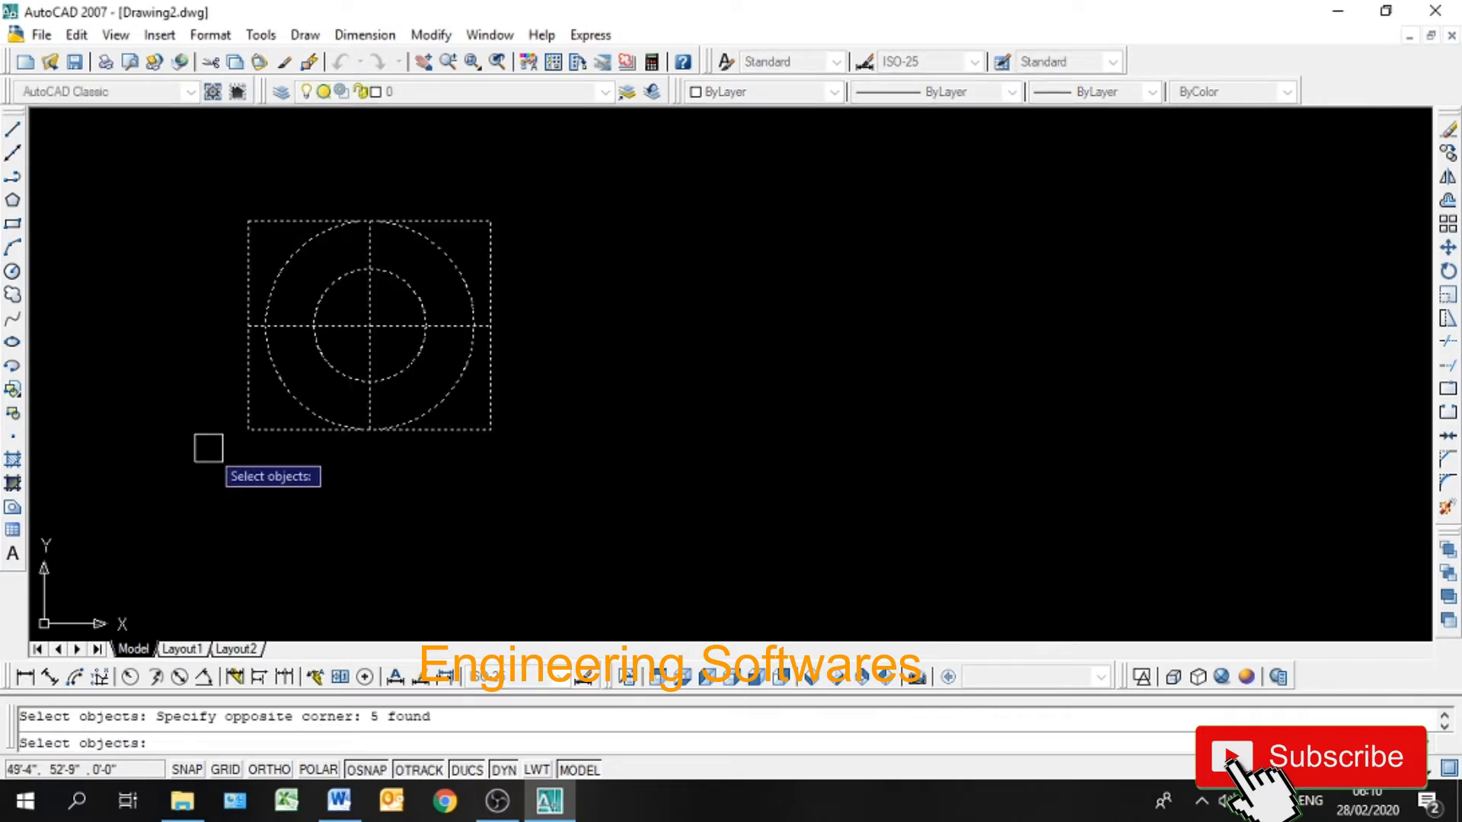
{"action": "key", "text": "Return"}
{"action": "left_click", "coordinate": [249, 429]}
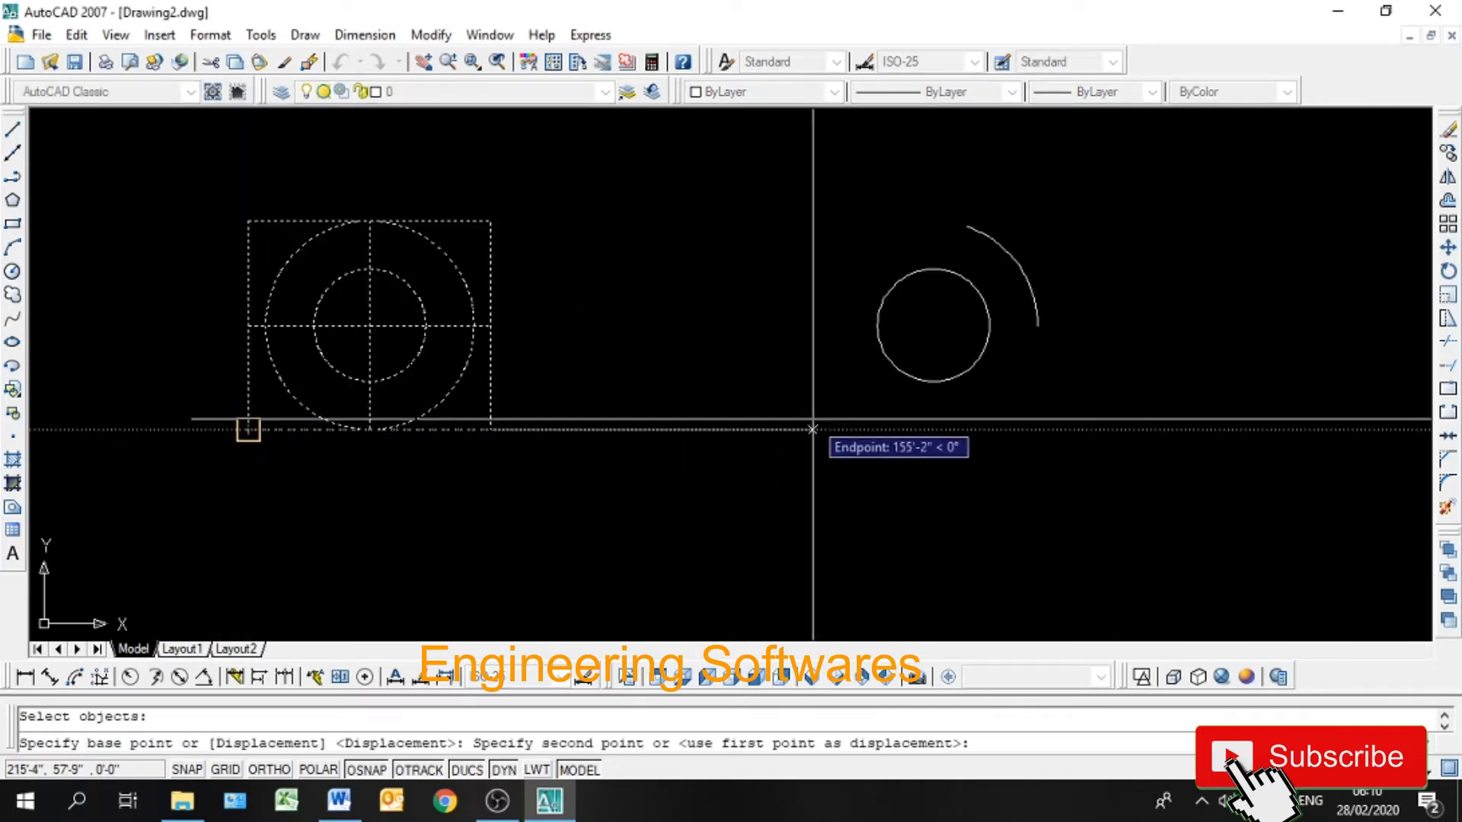
{"action": "left_click", "coordinate": [824, 430]}
{"action": "key", "text": "Return"}
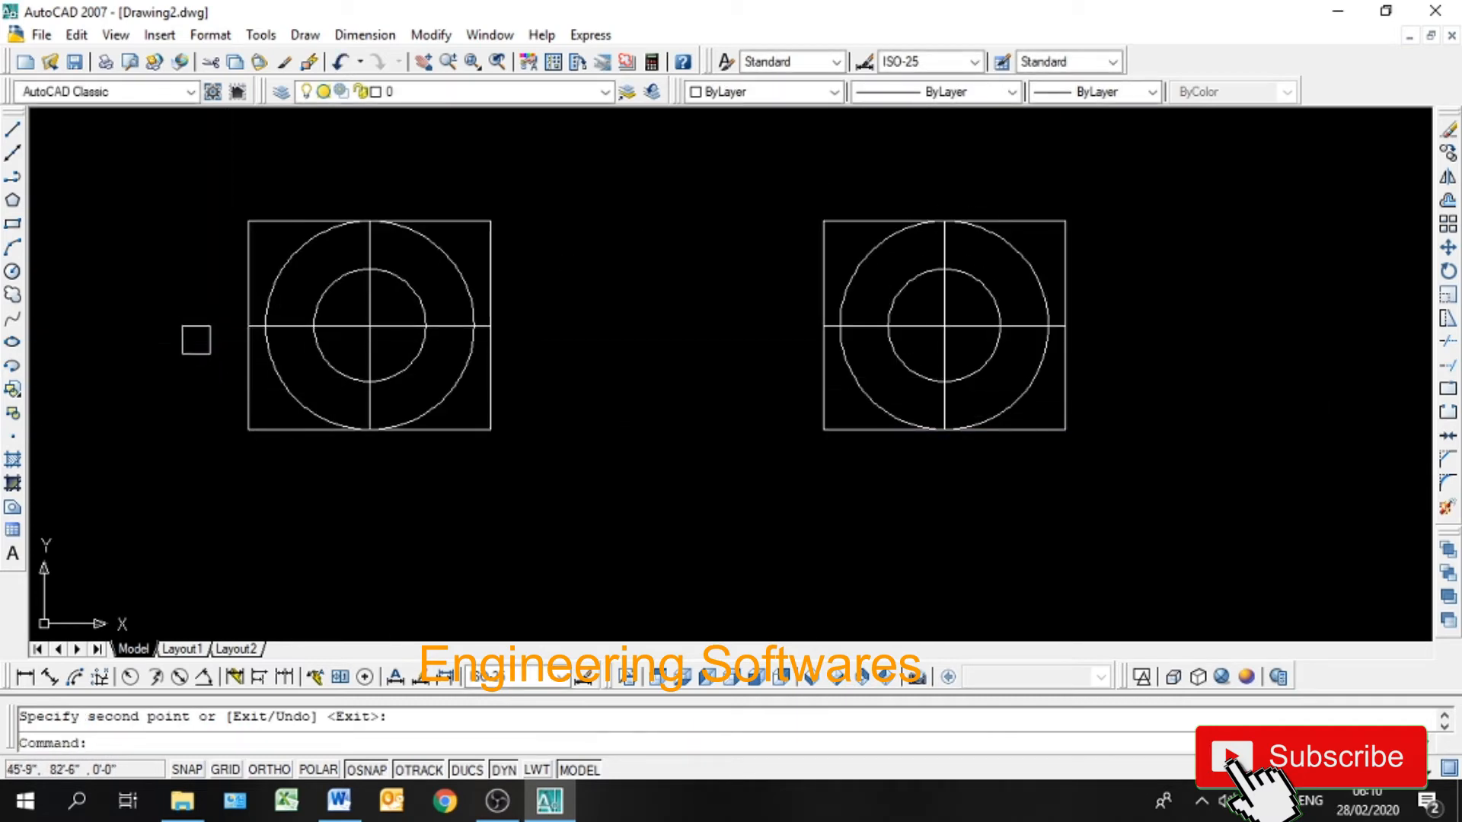
Step: Zoom to the full drawing and position the view so both figures can be inspected
{"action": "middle_click_drag", "start_coordinate": [368, 368], "coordinate": [391, 427]}
{"action": "key", "text": "Escape"}
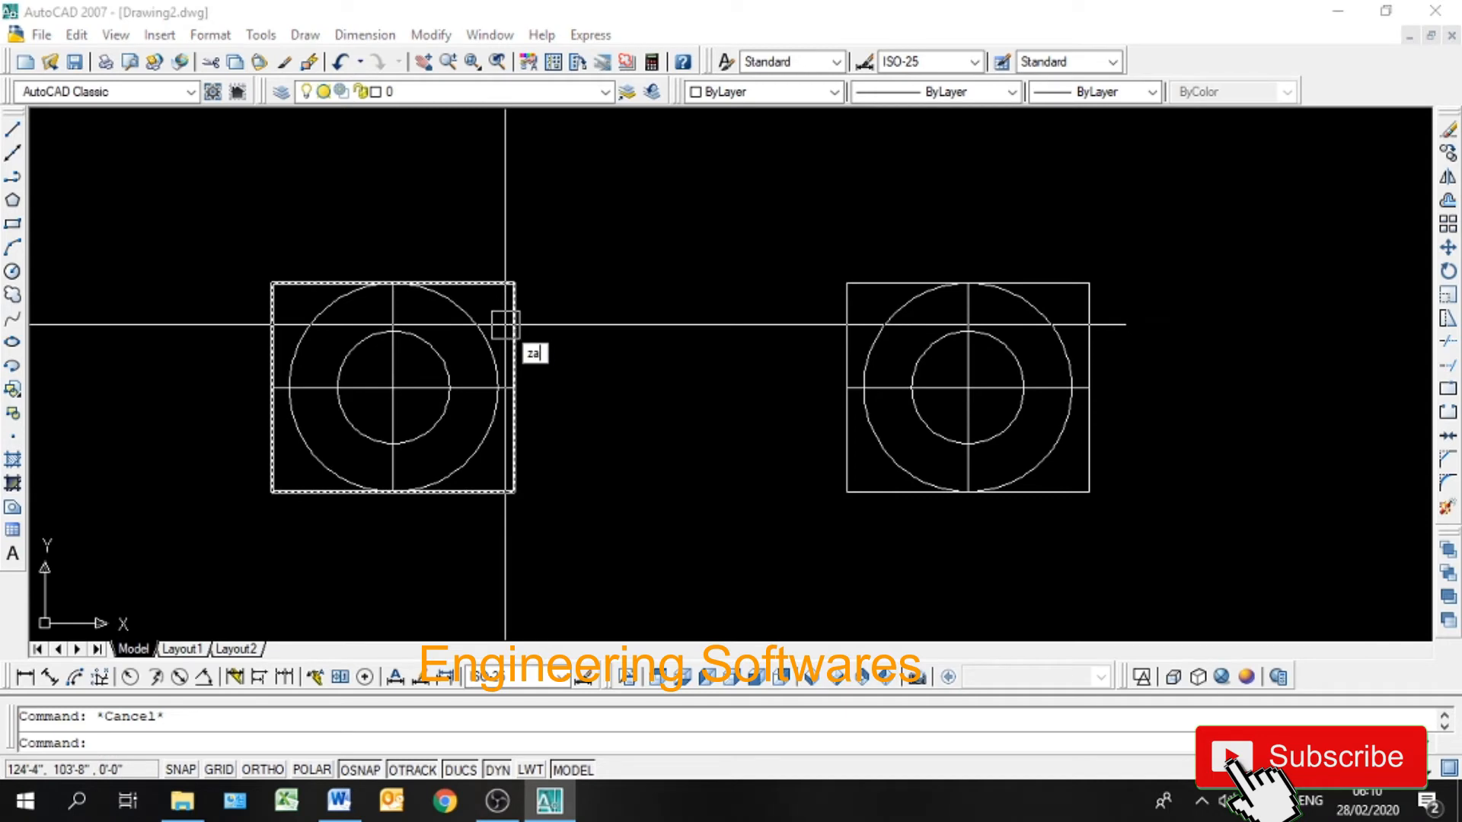
{"action": "type", "text": "z"}
{"action": "key", "text": "Return"}
{"action": "type", "text": "a"}
{"action": "key", "text": "Return"}
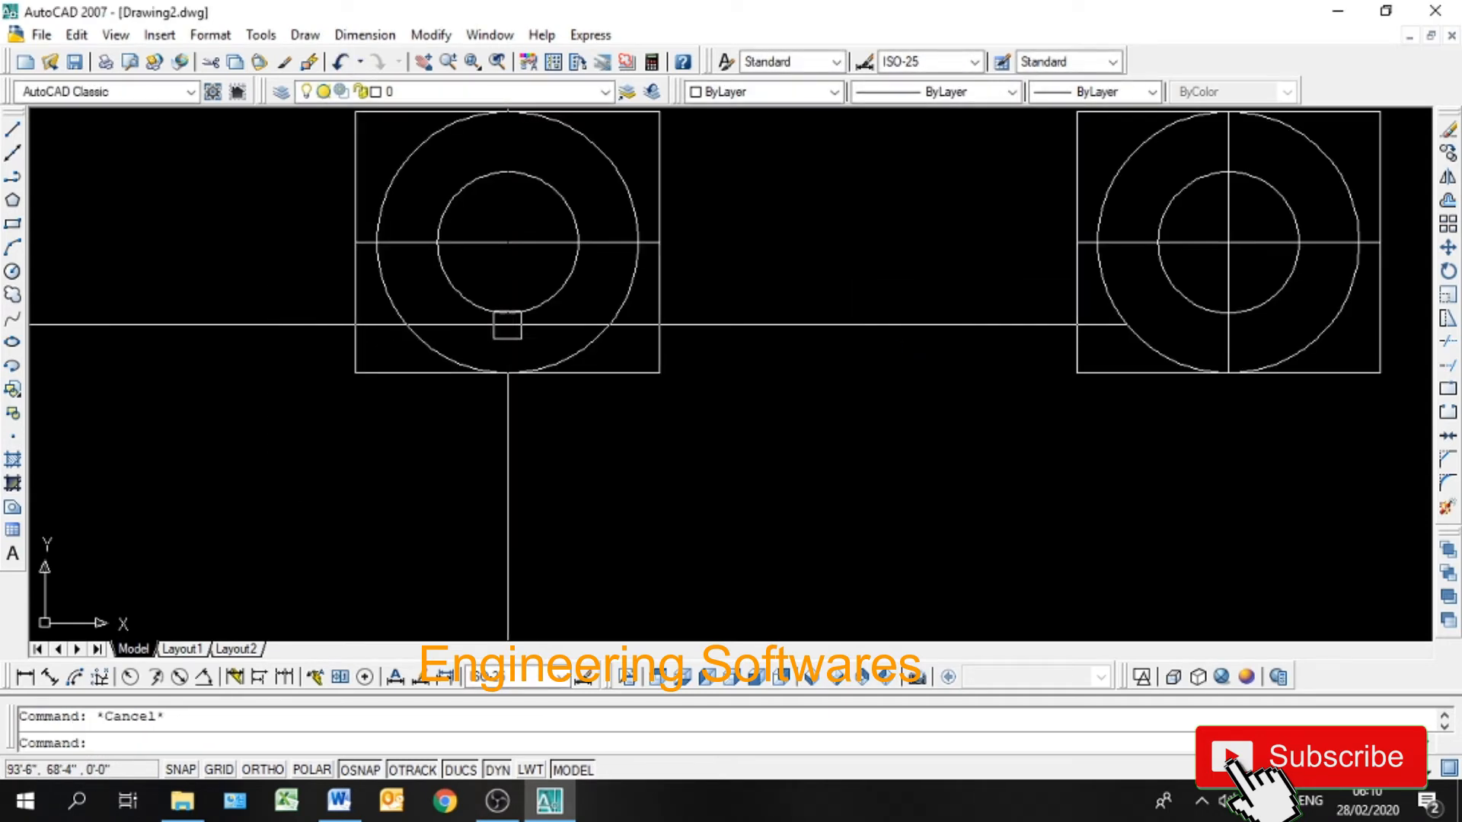
{"action": "middle_click_drag", "start_coordinate": [799, 483], "coordinate": [757, 545]}
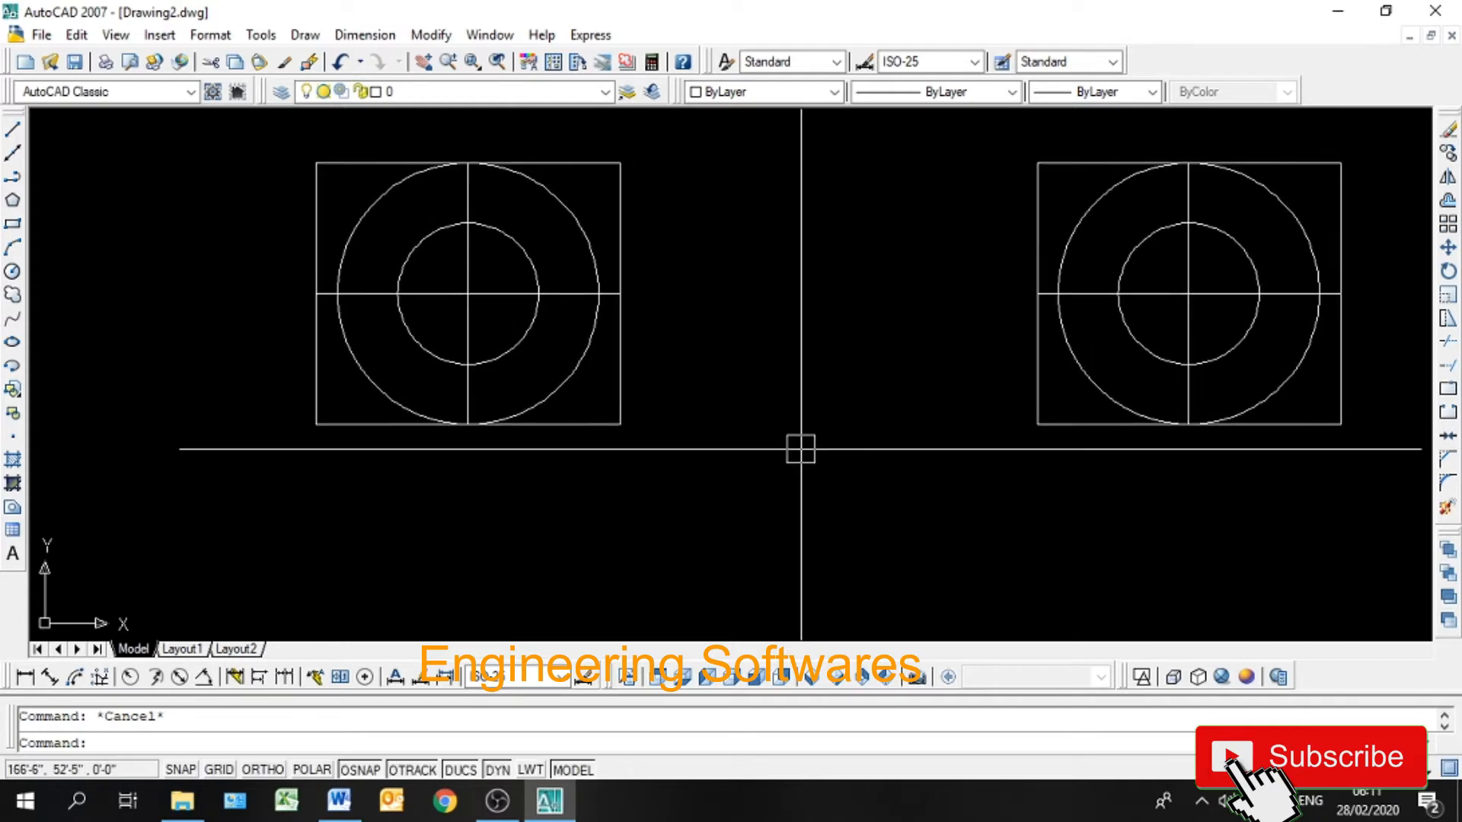
Step: Turn off displaying the UCS icon at the UCS origin point
{"action": "middle_click_drag", "start_coordinate": [800, 449], "coordinate": [735, 508]}
{"action": "scroll", "coordinate": [686, 486], "scroll_direction": "down", "scroll_amount": 4}
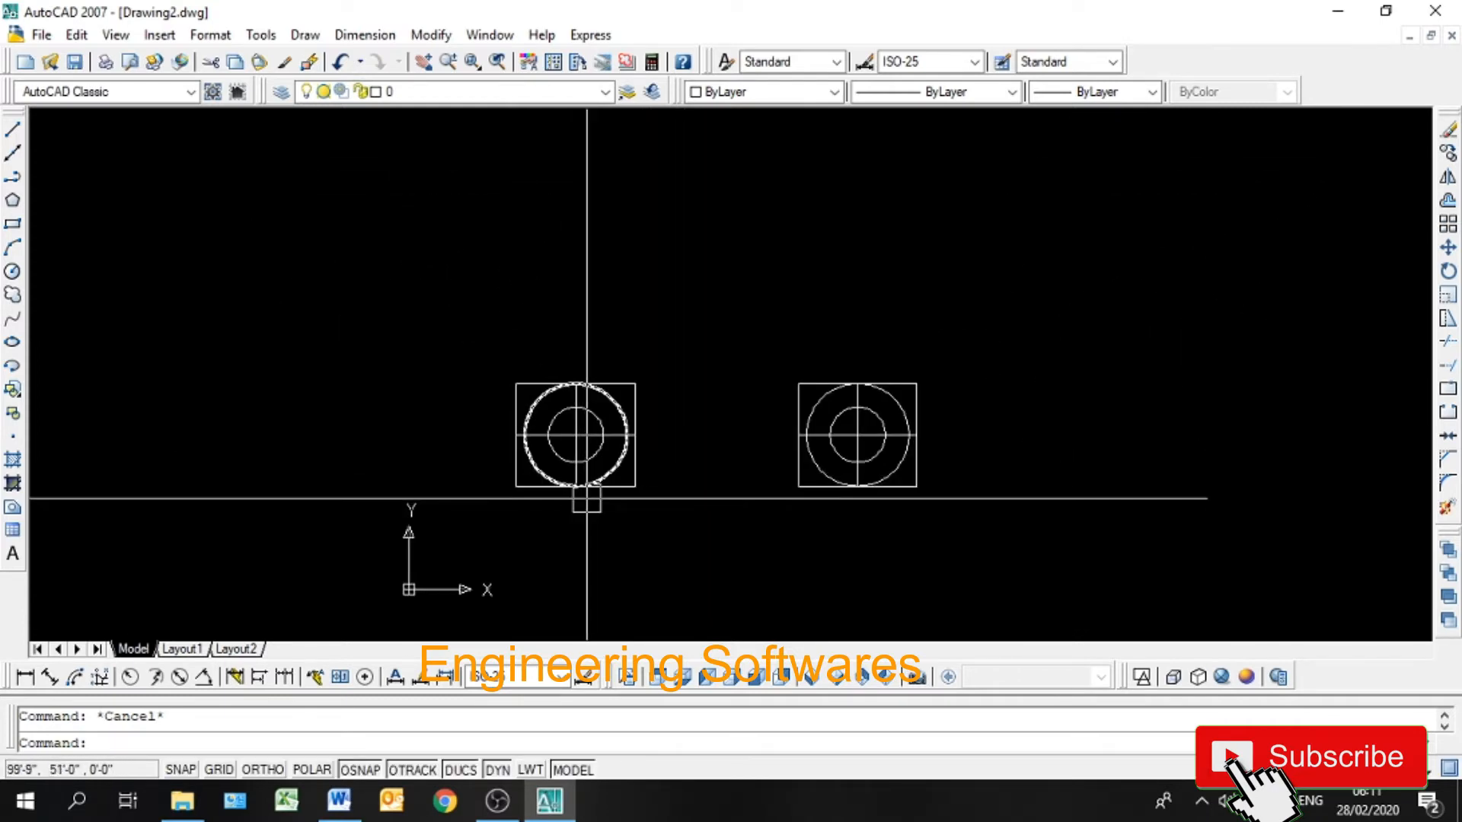
{"action": "type", "text": "uc"}
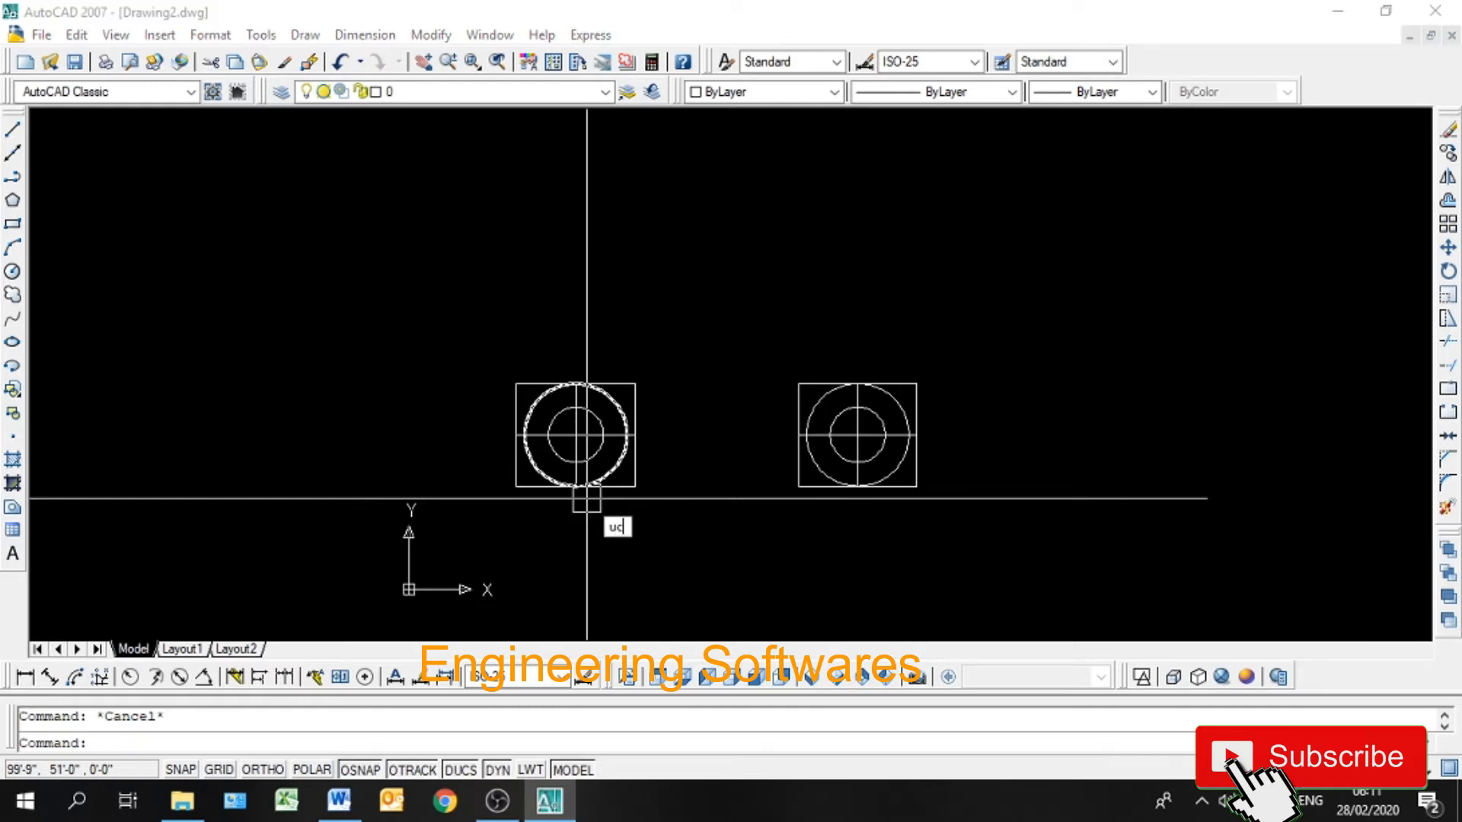
{"action": "key", "text": "Return"}
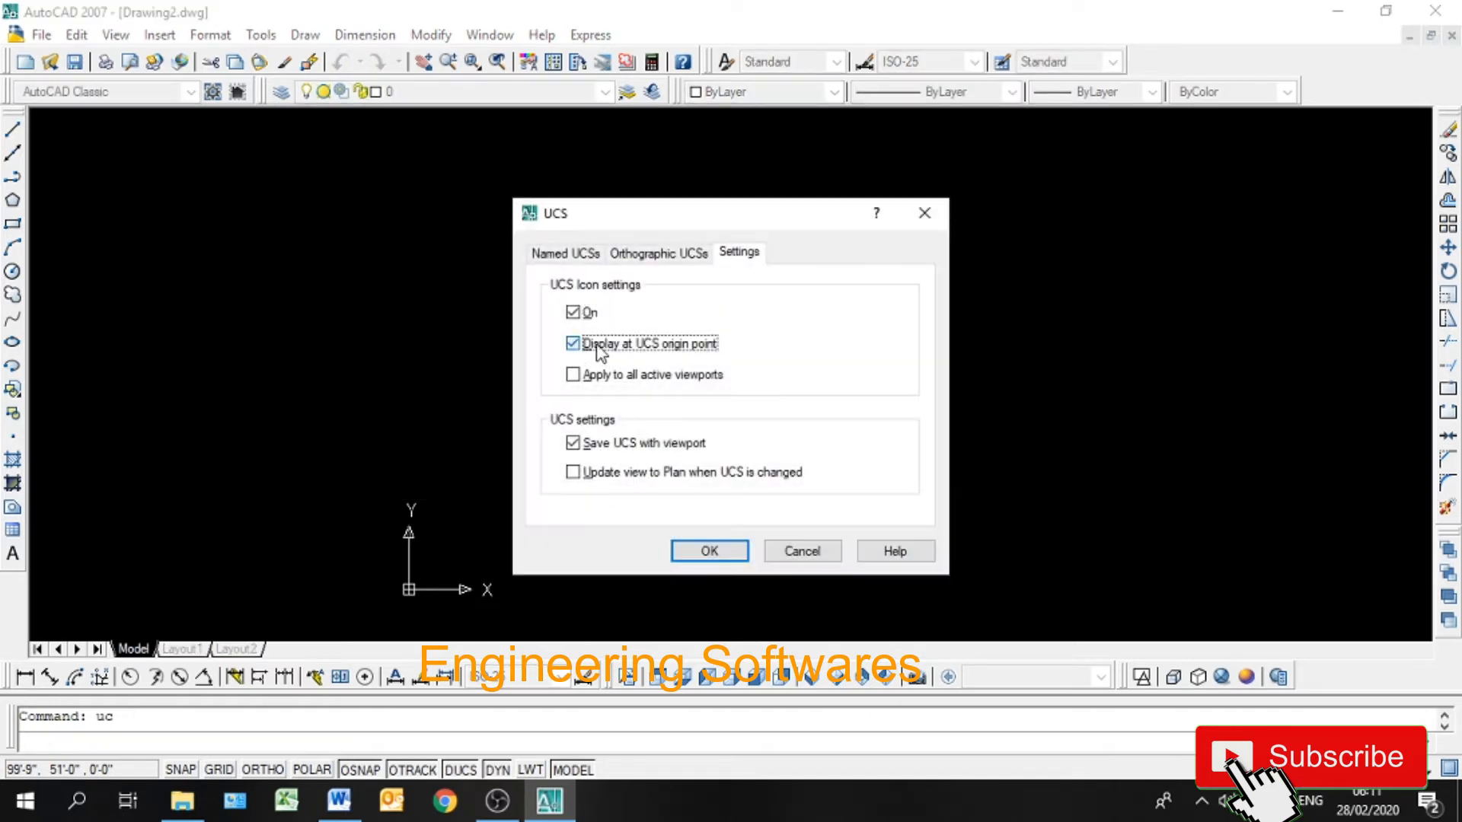
{"action": "left_click", "coordinate": [704, 551]}
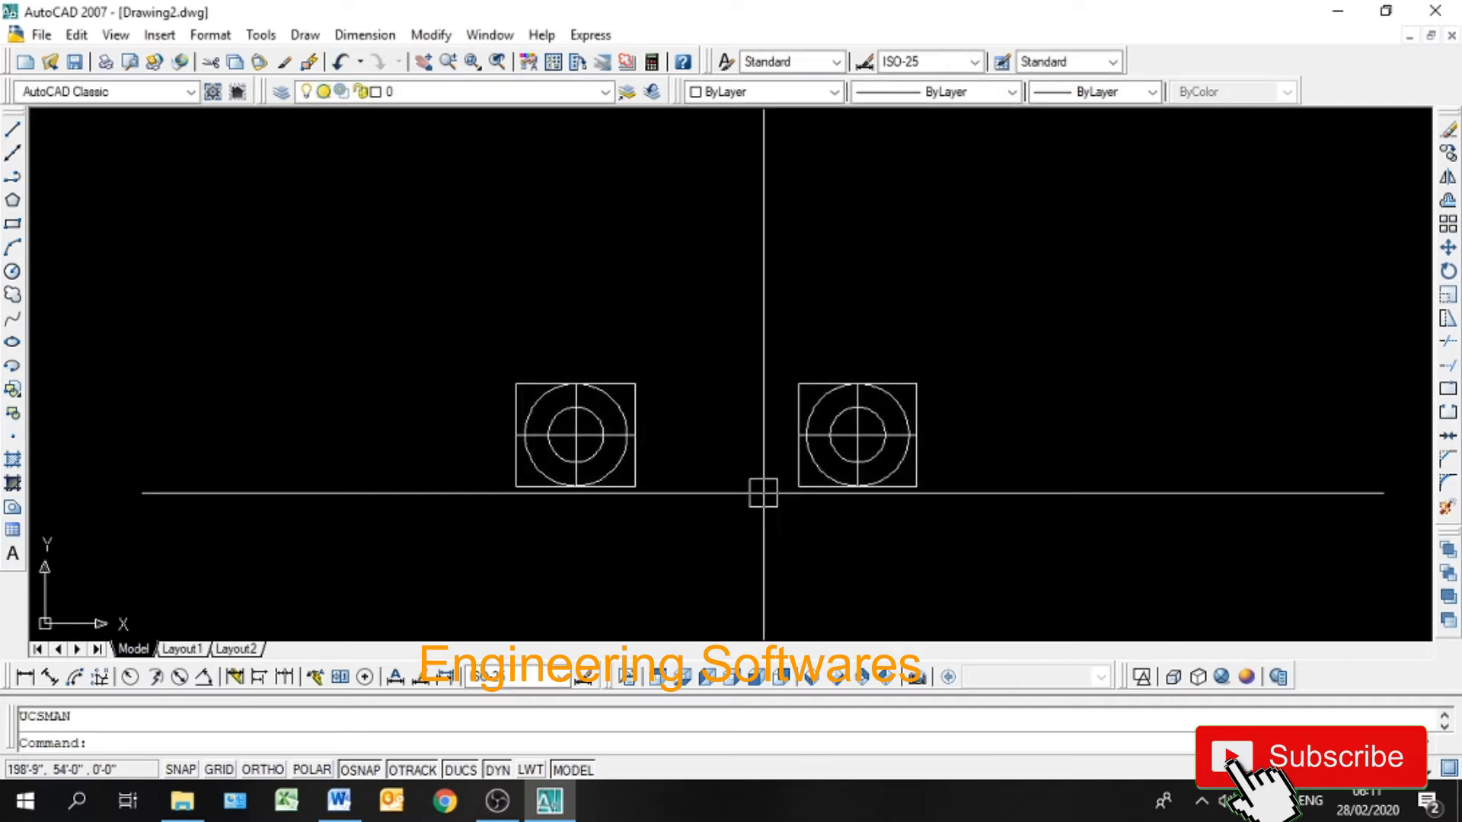
Step: Zoom to show all of the drawing and centre the two figures in the view
{"action": "type", "text": "z"}
{"action": "key", "text": "Return"}
{"action": "type", "text": "a"}
{"action": "key", "text": "Return"}
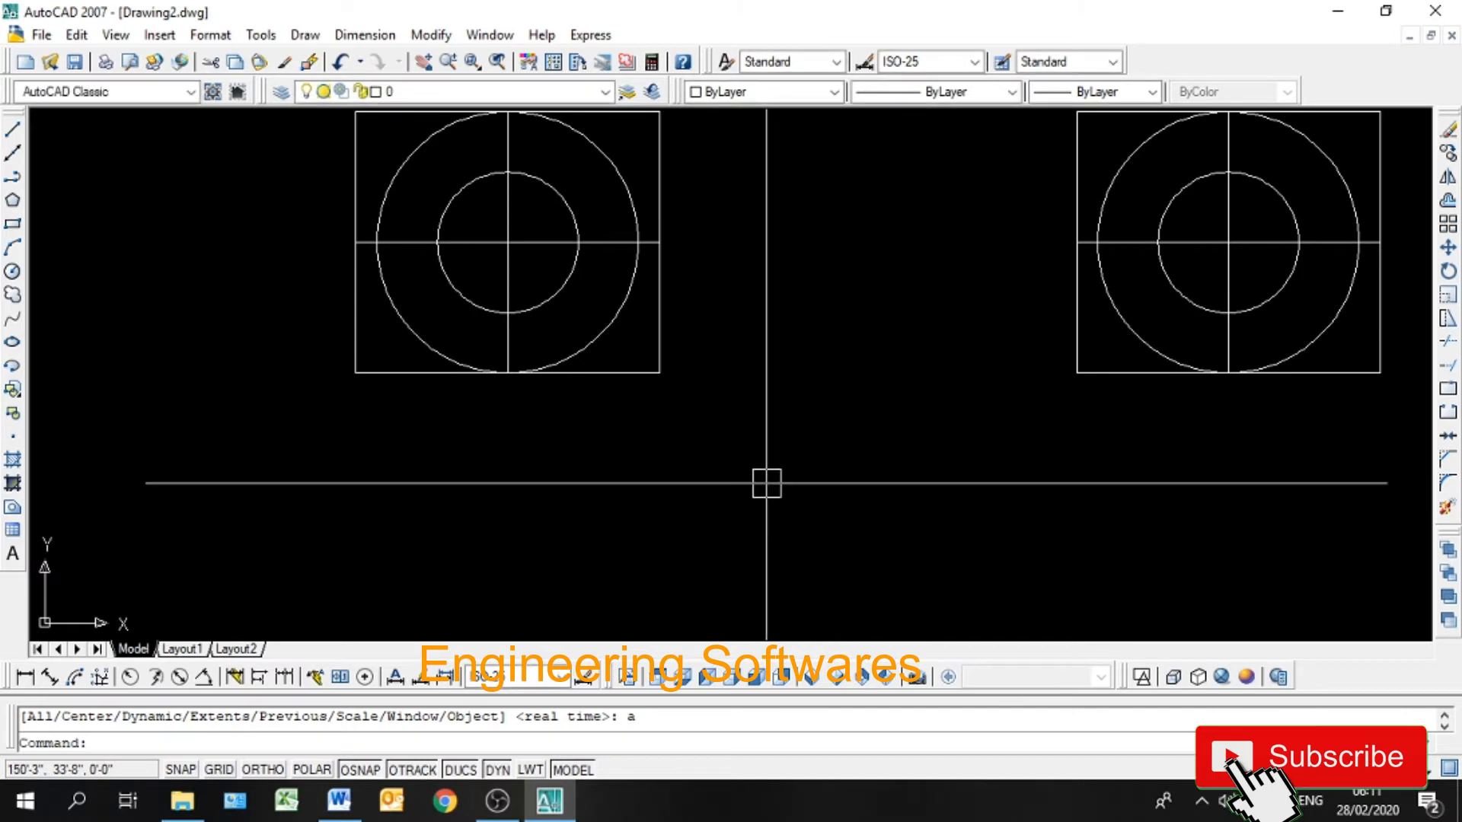
{"action": "middle_click_drag", "start_coordinate": [666, 453], "coordinate": [665, 463]}
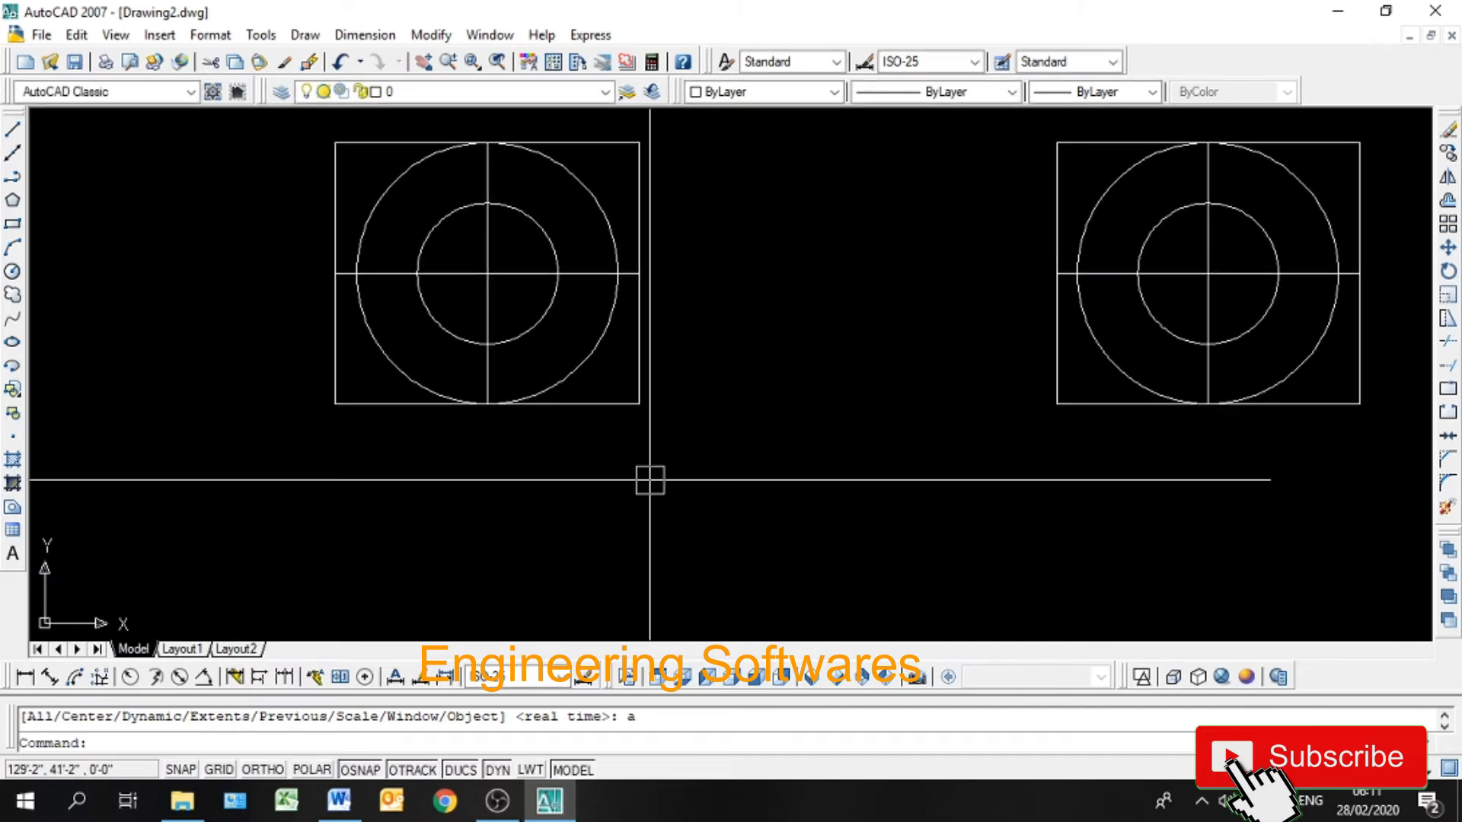
{"action": "middle_click_drag", "start_coordinate": [688, 386], "coordinate": [680, 397]}
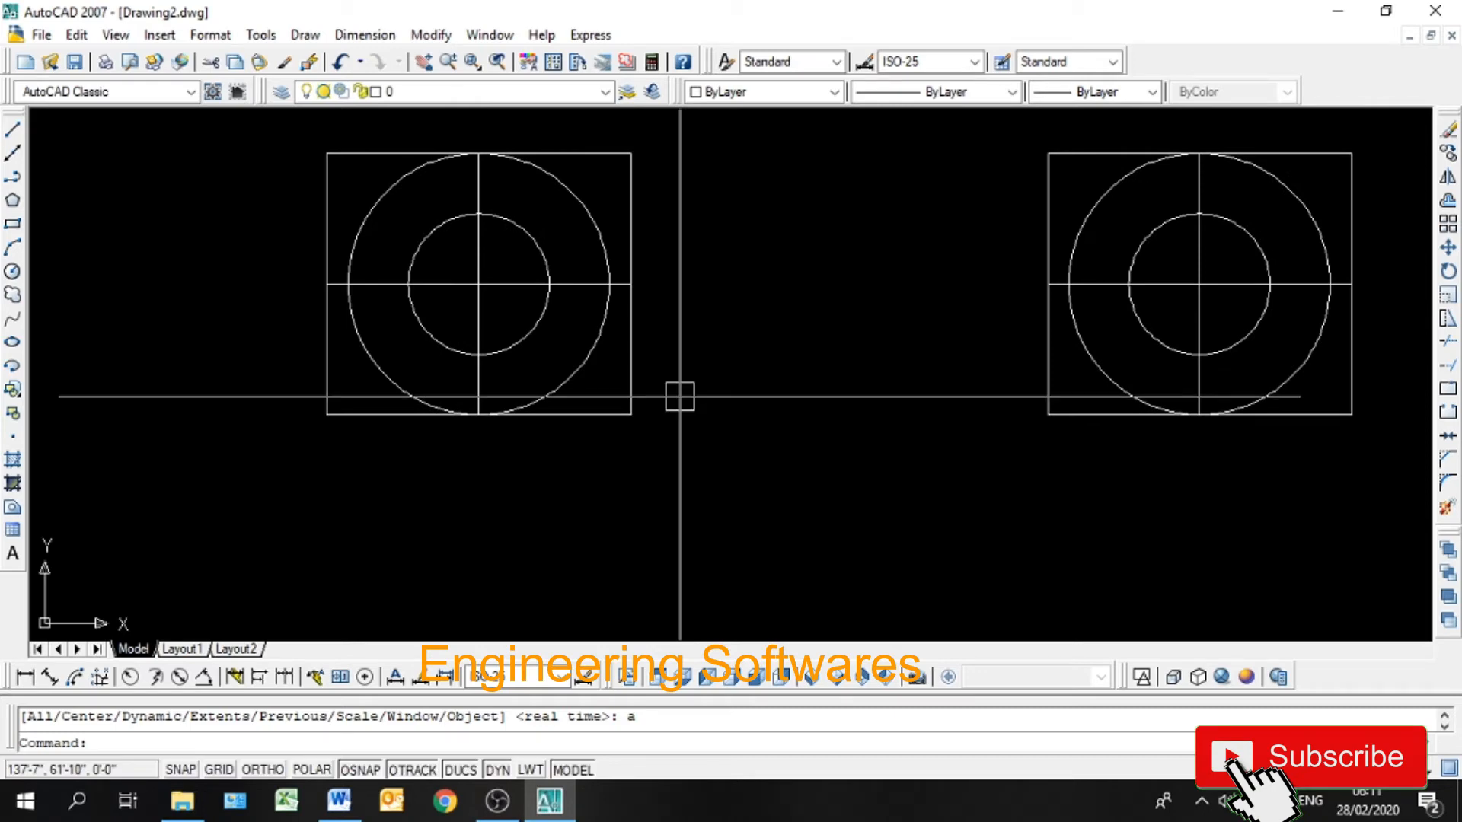
{"action": "mouse_move", "coordinate": [670, 381]}
{"action": "middle_mouse_down"}
{"action": "mouse_move", "coordinate": [601, 434]}
{"action": "mouse_move", "coordinate": [577, 414]}
{"action": "middle_mouse_up"}
{"action": "key", "text": "Escape"}
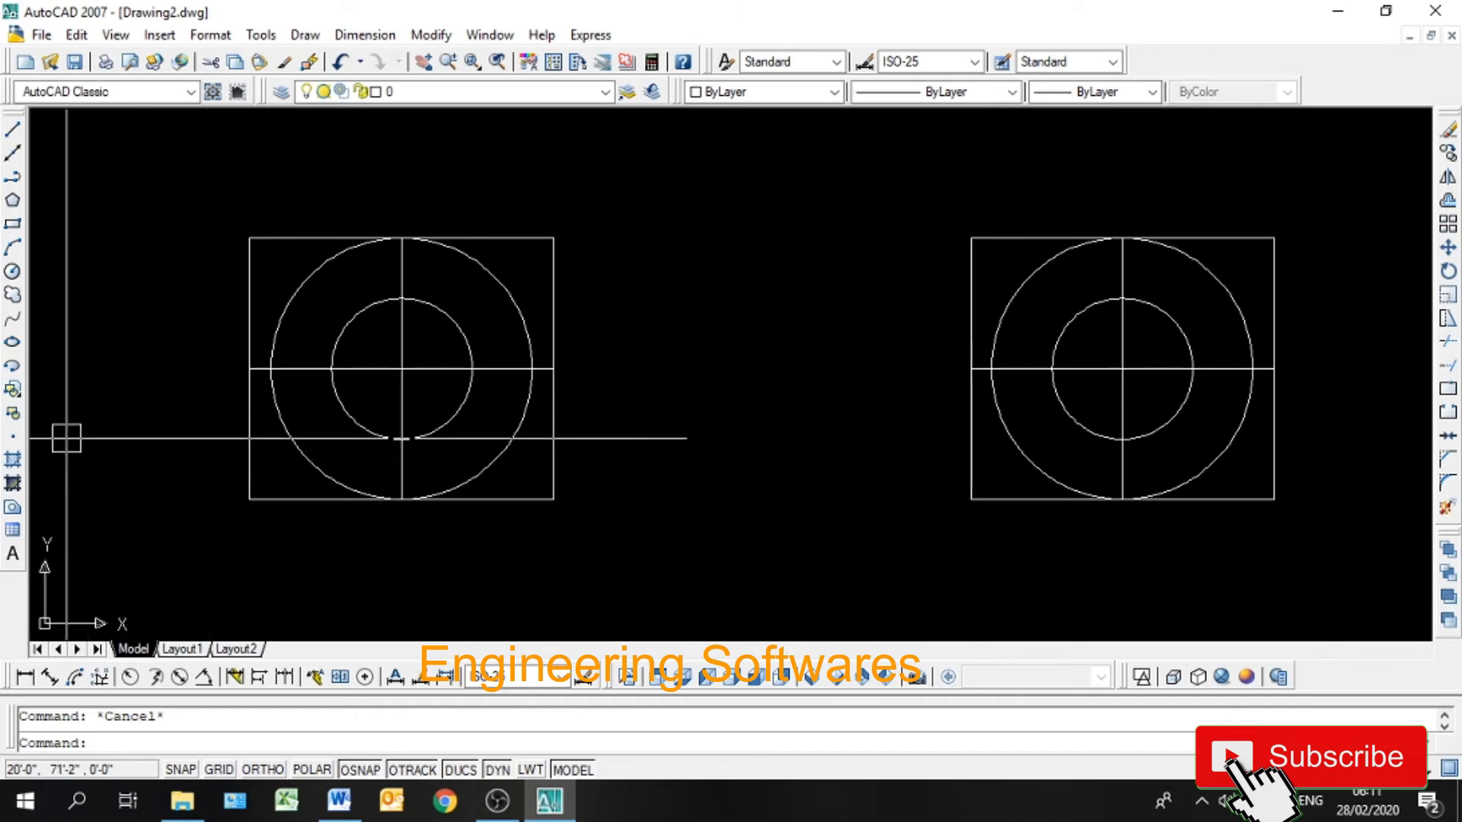
Step: Start a block definition named rcl from all the objects of the left figure
{"action": "left_click", "coordinate": [14, 415]}
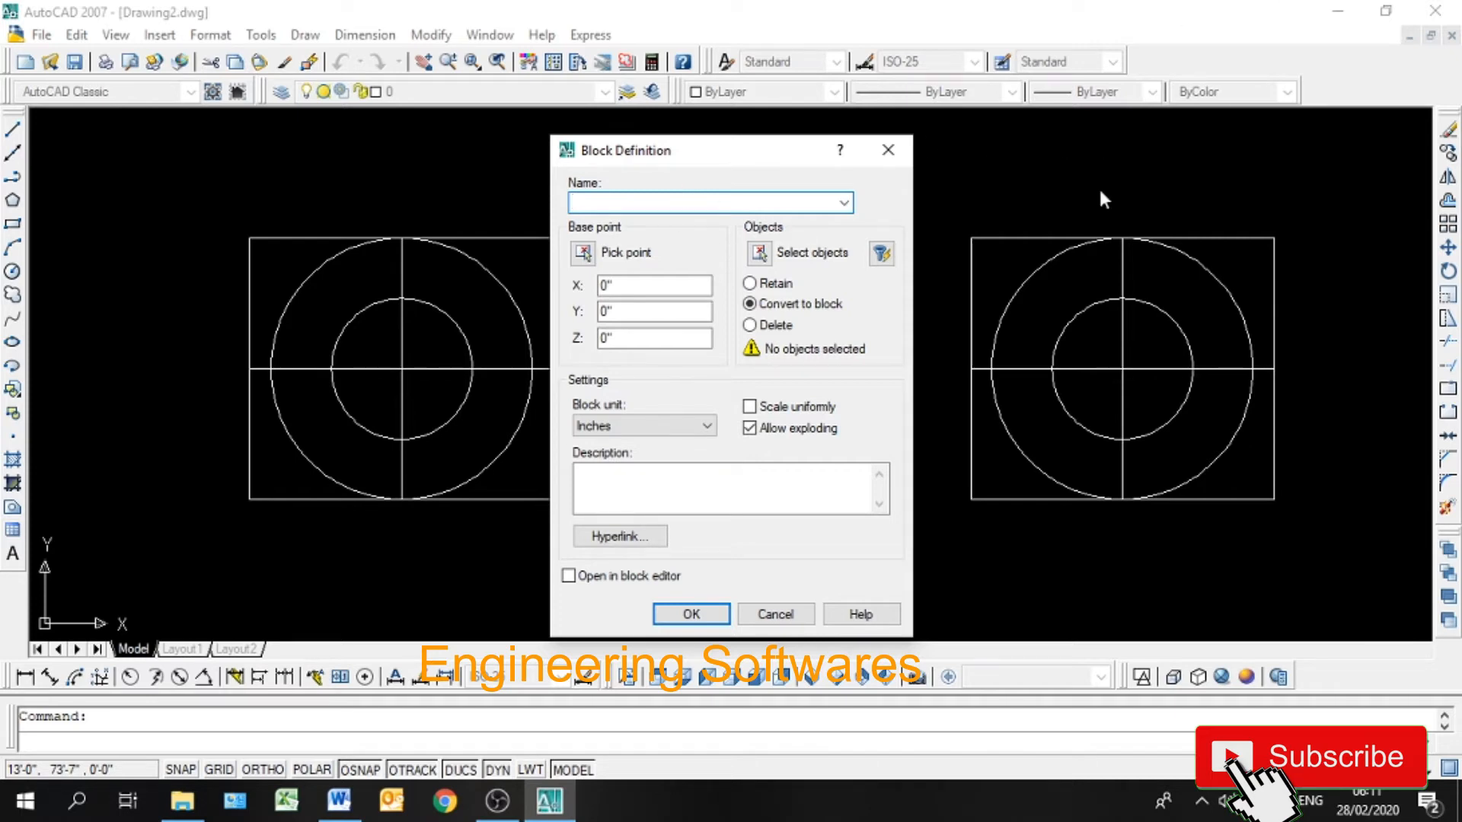
{"action": "type", "text": "xy"}
{"action": "left_click", "coordinate": [756, 260]}
{"action": "left_click", "coordinate": [664, 147]}
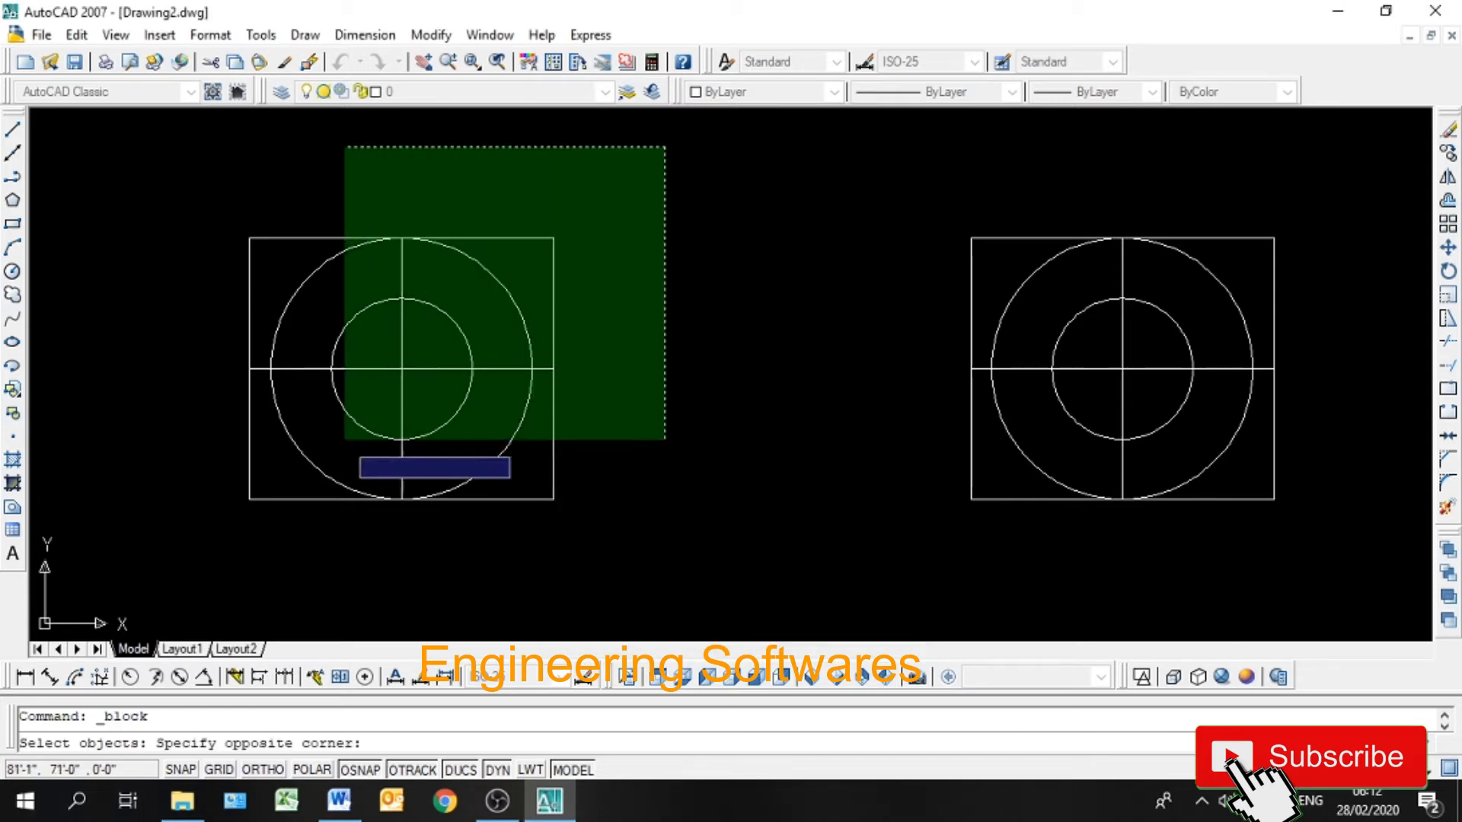
{"action": "left_click", "coordinate": [191, 553]}
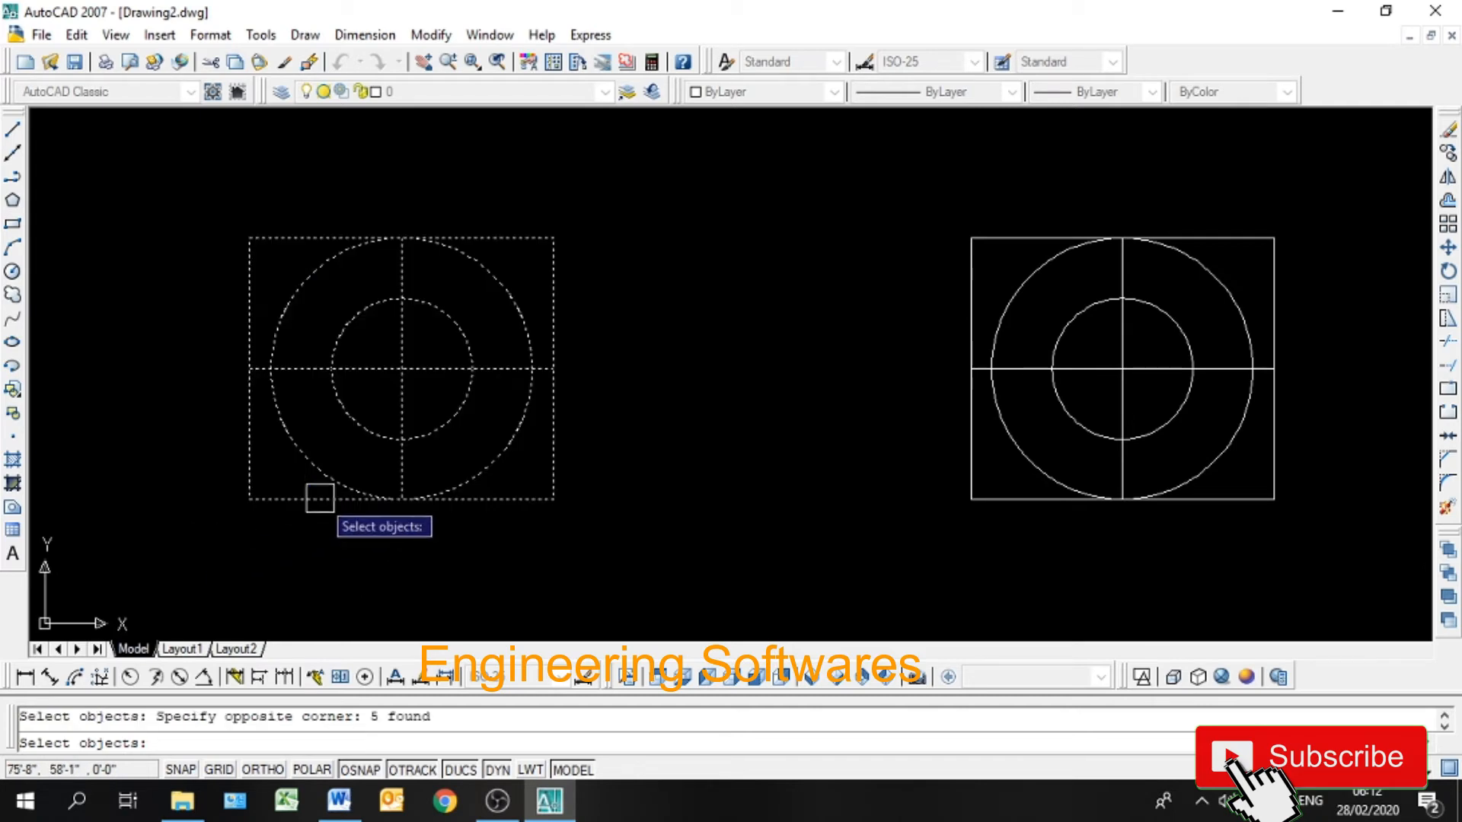
{"action": "key", "text": "Return"}
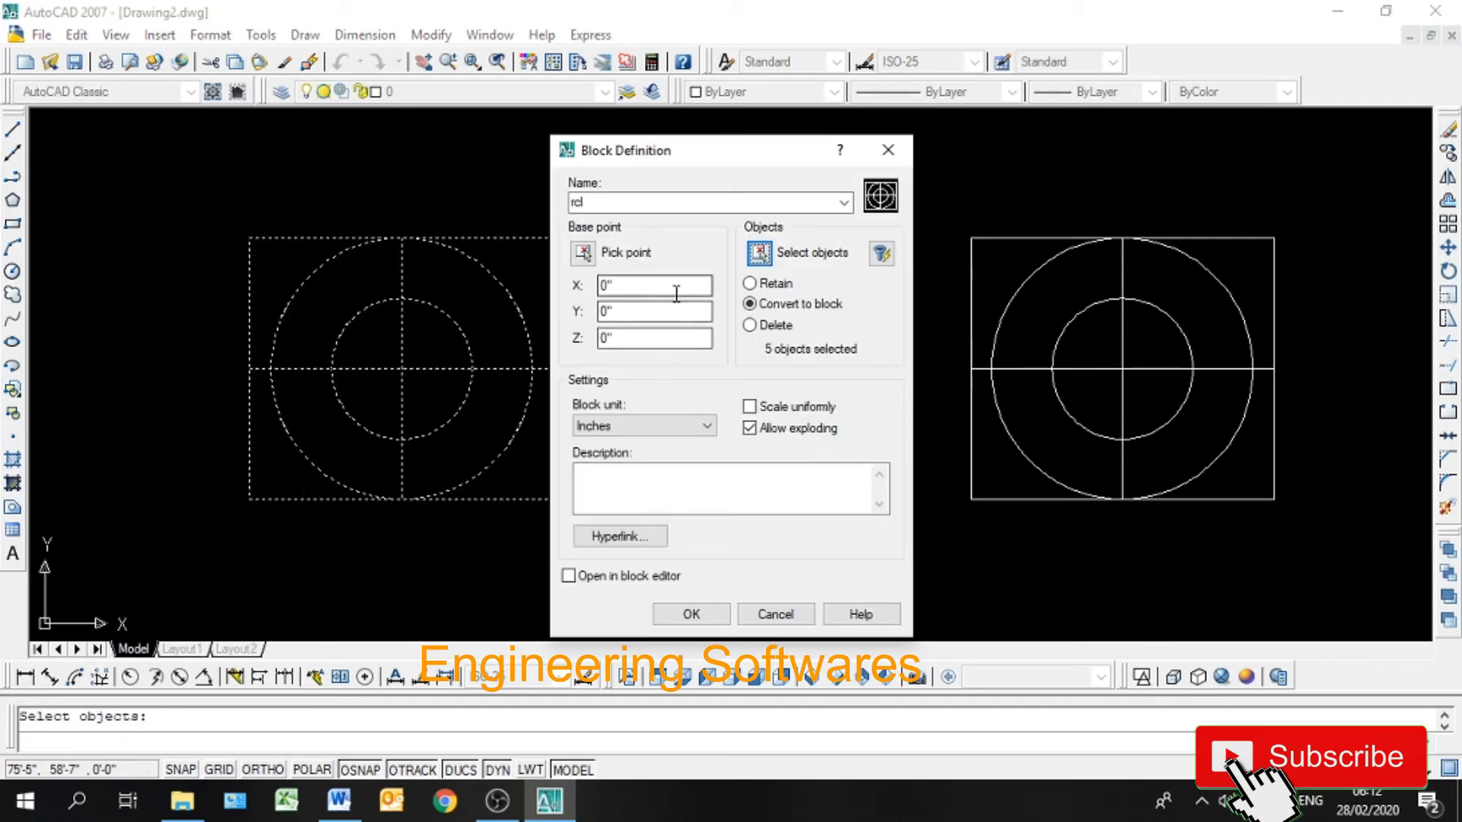
Step: Set the rectangle's upper-right corner as the block's base point and create the block with the objects converted to it
{"action": "left_click", "coordinate": [584, 254]}
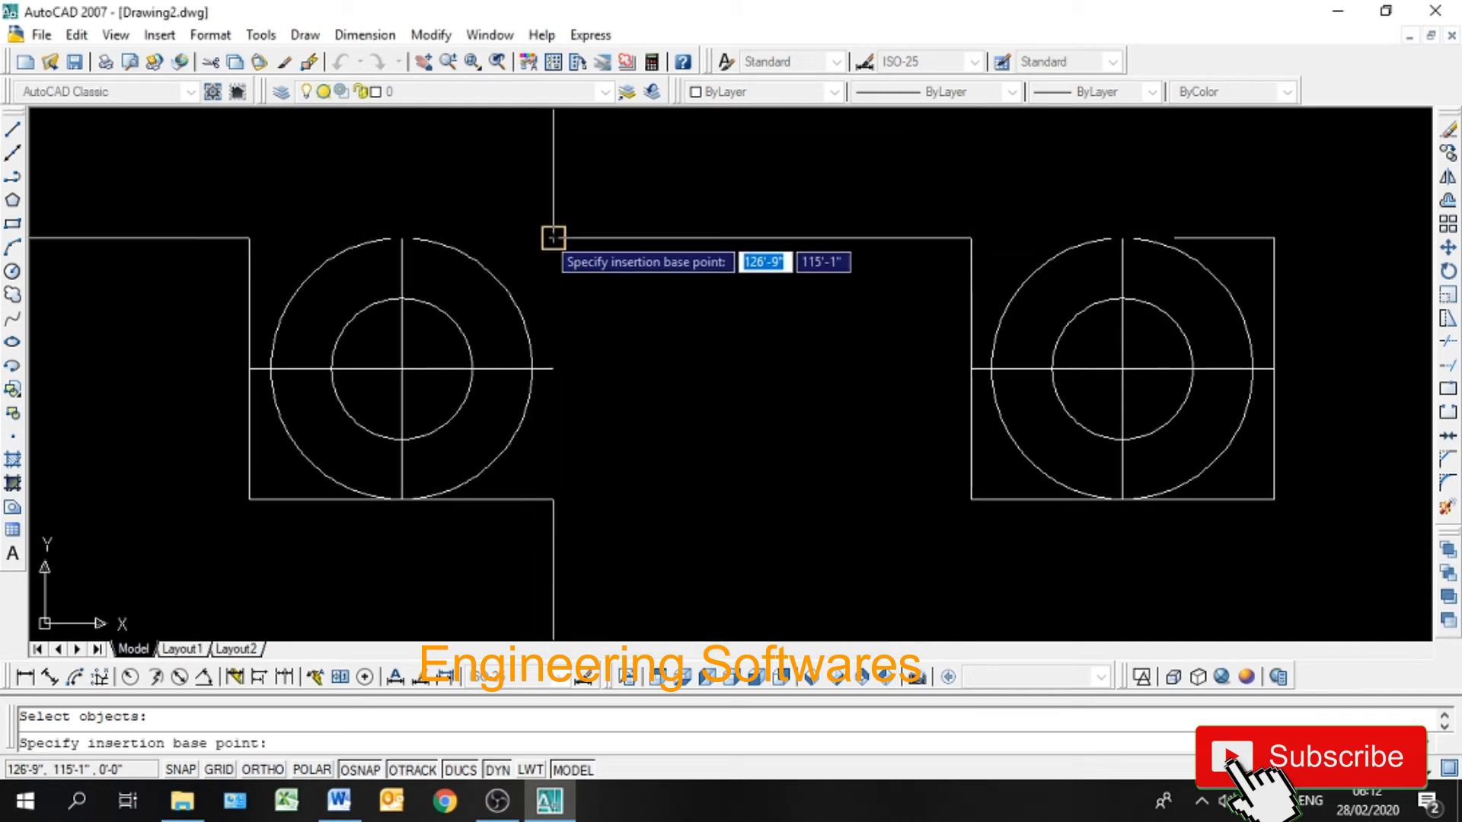
{"action": "left_click", "coordinate": [554, 238]}
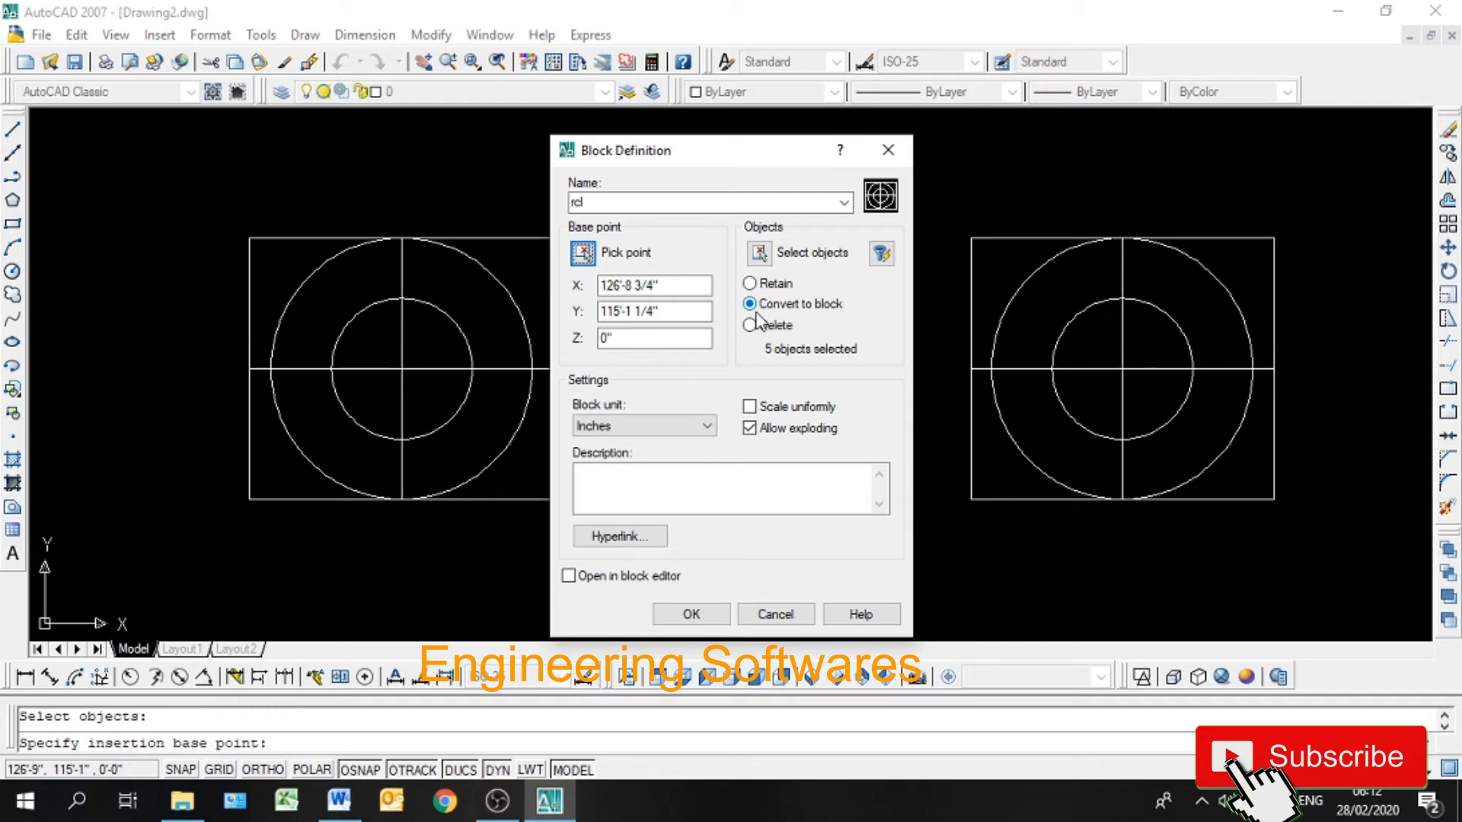
{"action": "left_click", "coordinate": [659, 478]}
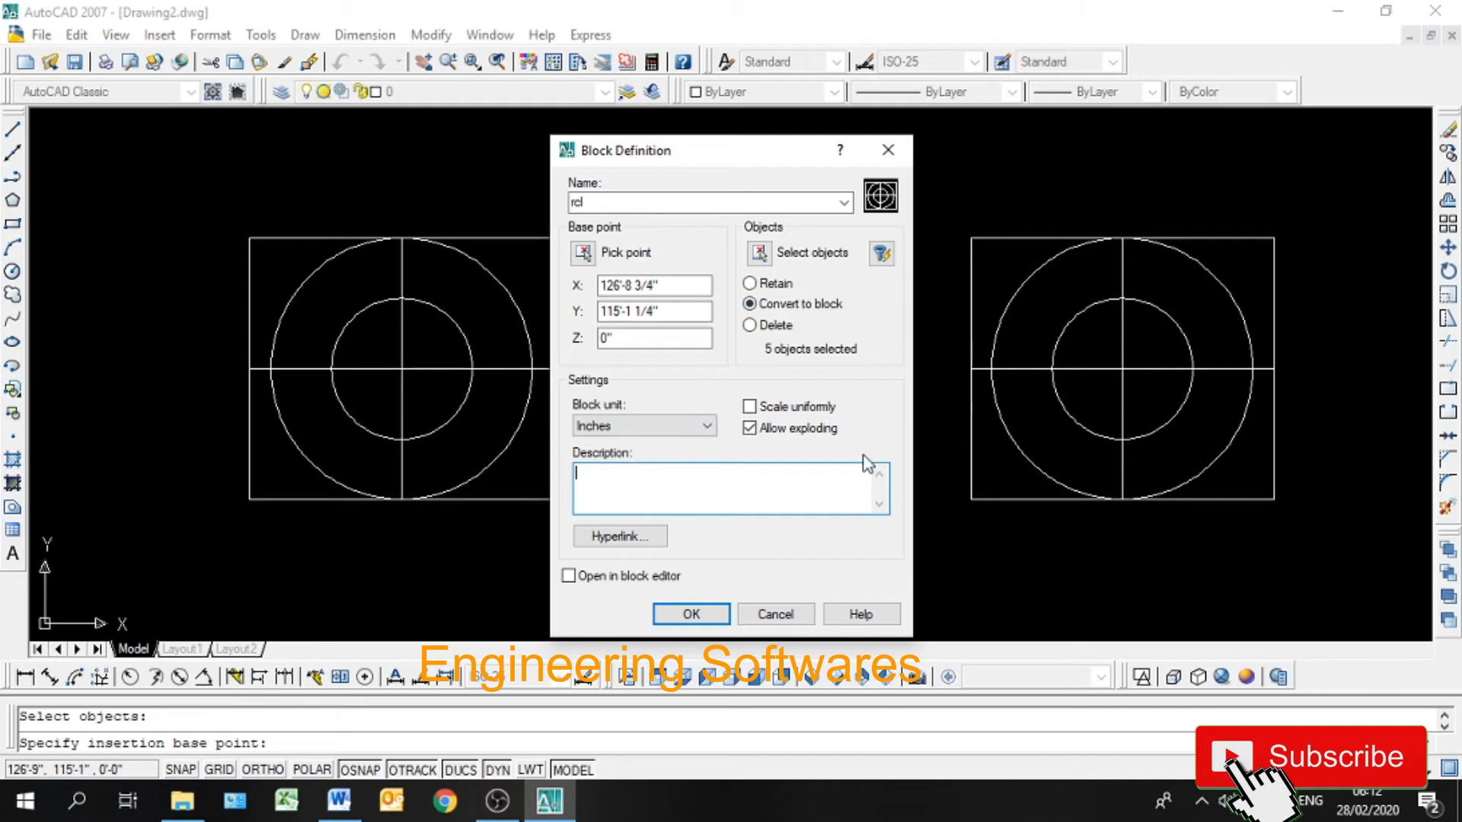
{"action": "left_click", "coordinate": [699, 618]}
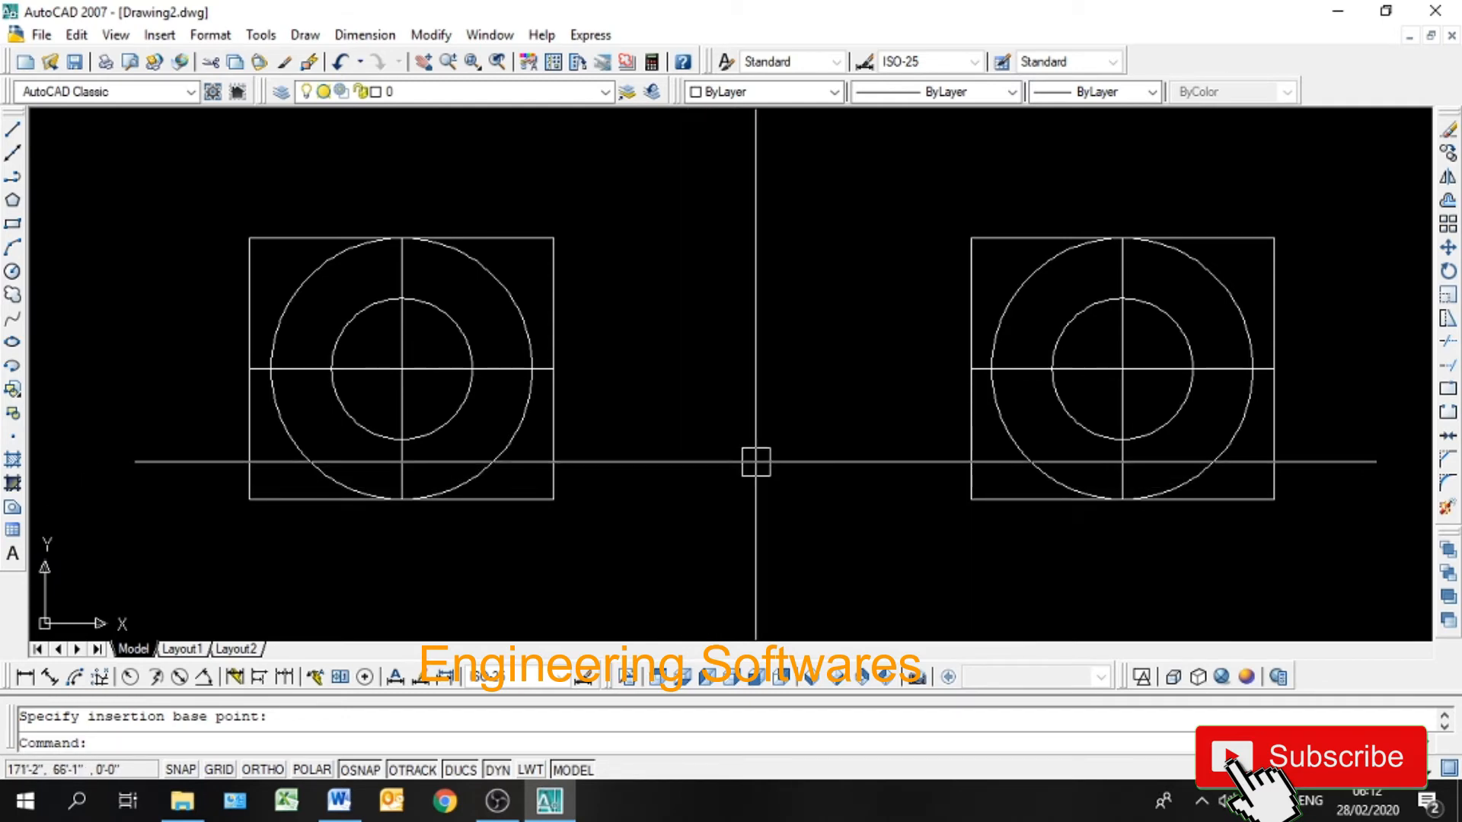
Step: Compare the rcl block with the copied figure's separate objects by selecting each and clearing the selections
{"action": "left_click", "coordinate": [656, 300]}
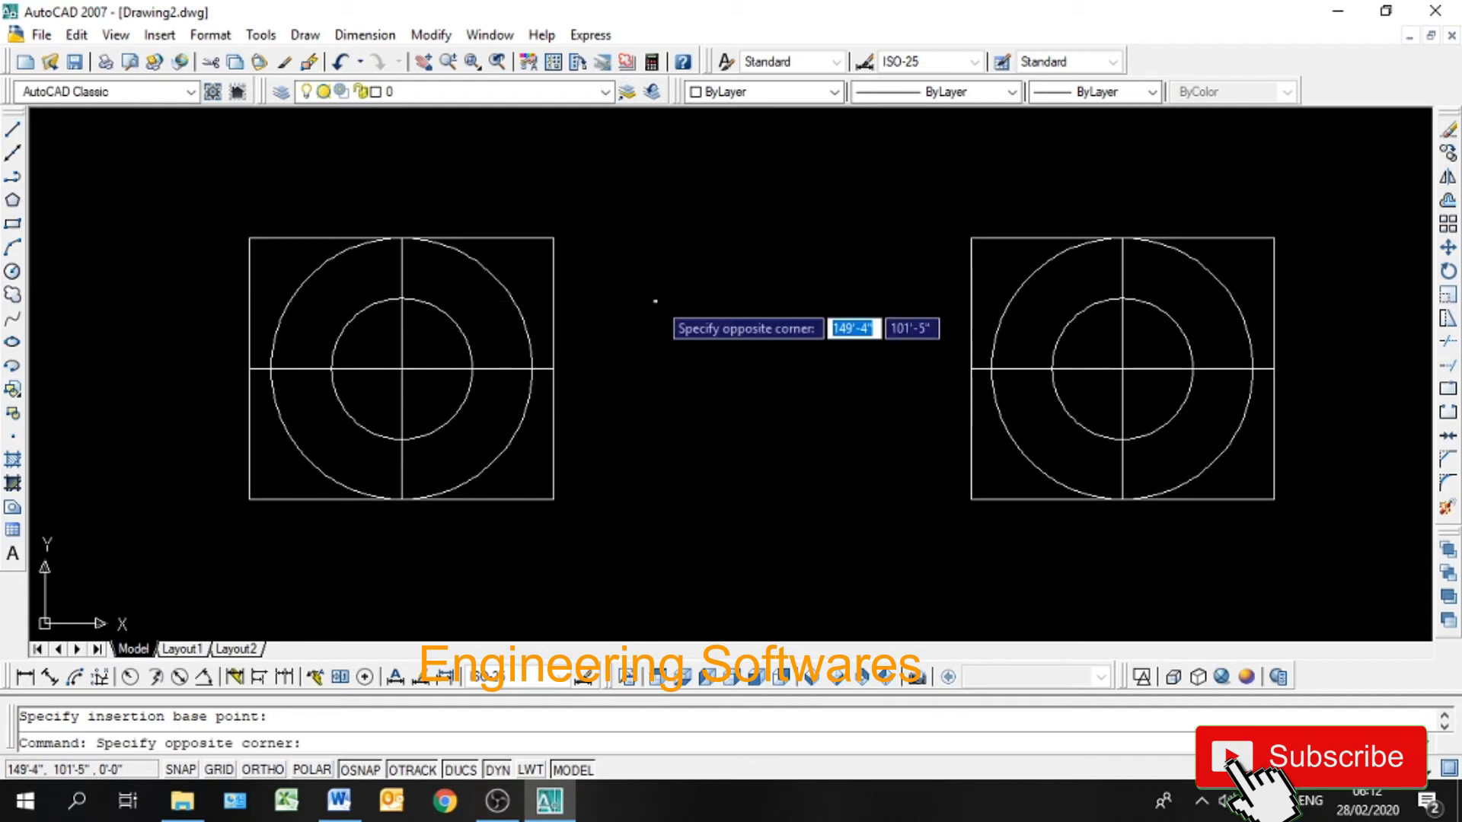
{"action": "left_click", "coordinate": [642, 339]}
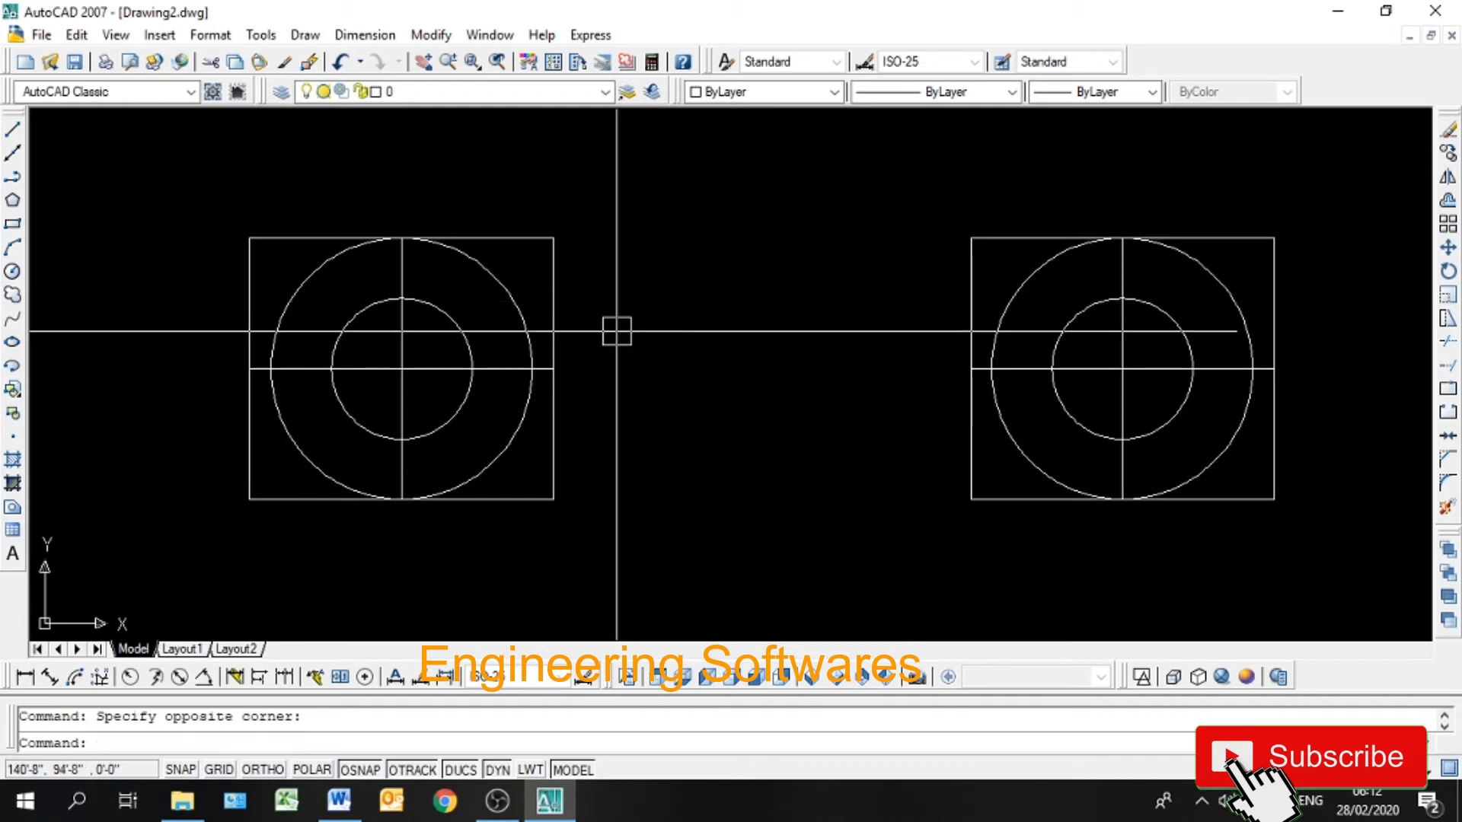
{"action": "left_click", "coordinate": [562, 259]}
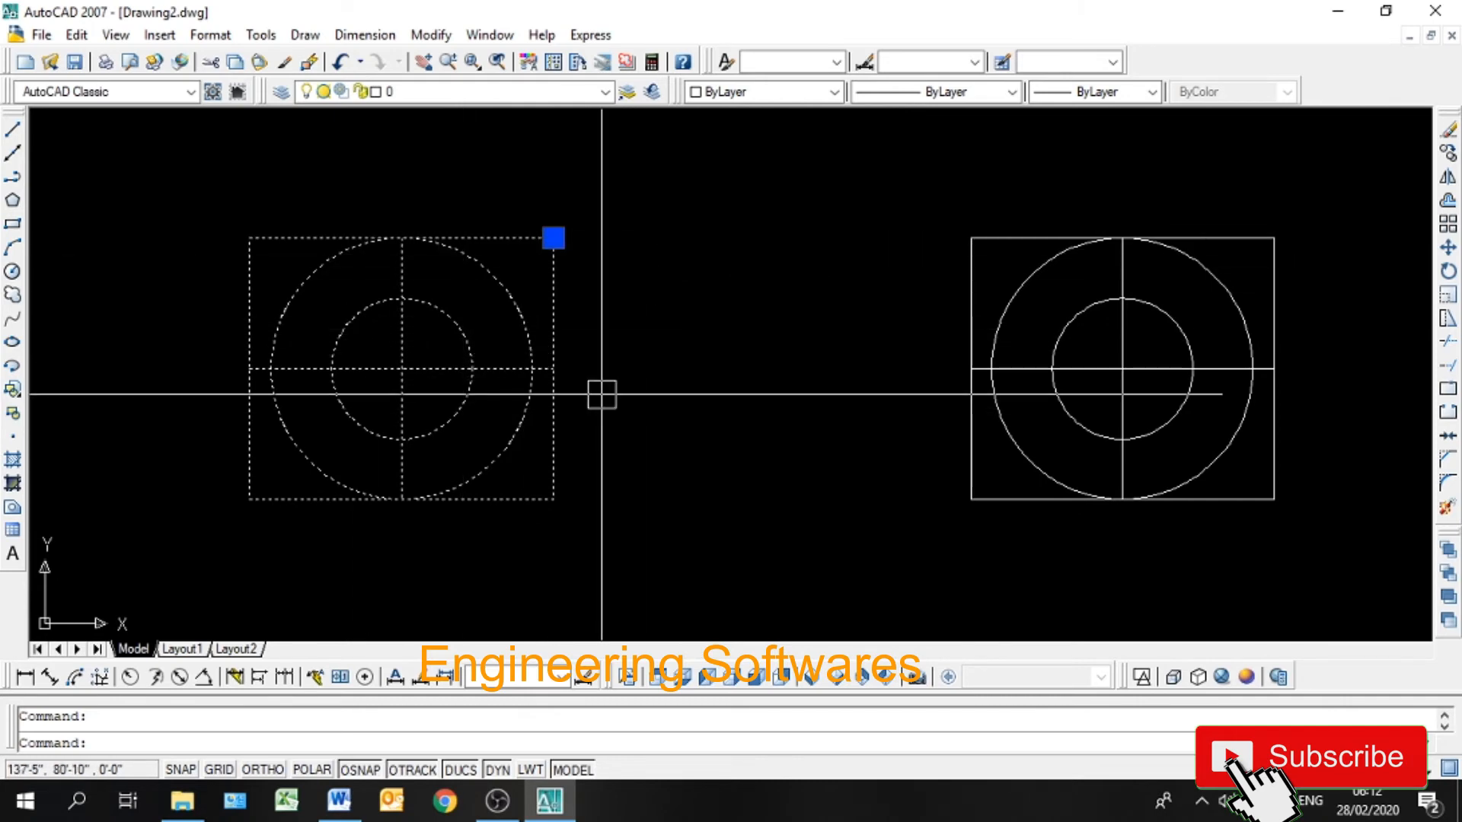
{"action": "left_click", "coordinate": [1326, 198]}
{"action": "left_click", "coordinate": [792, 578]}
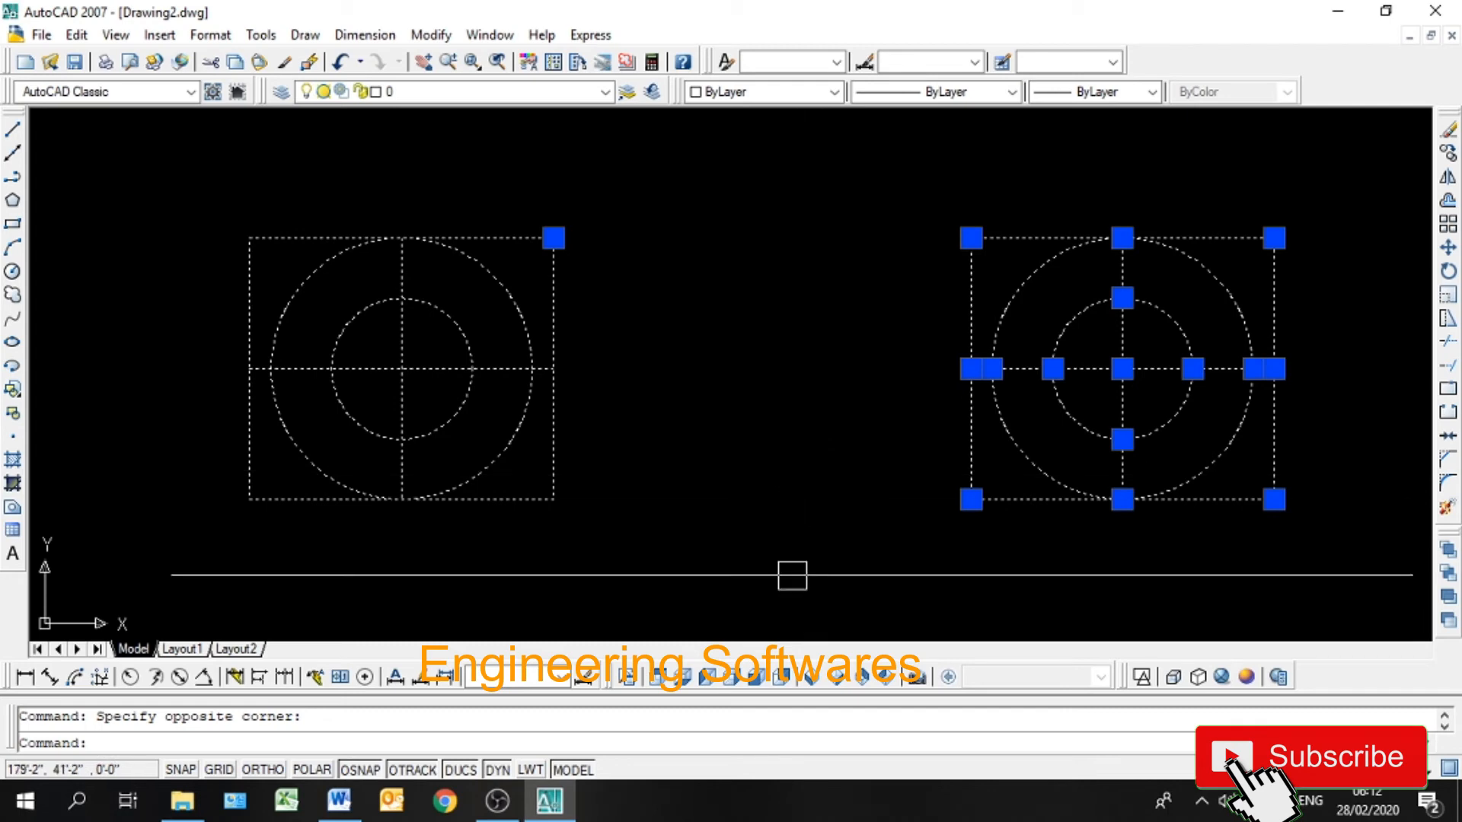
{"action": "key", "text": "Escape"}
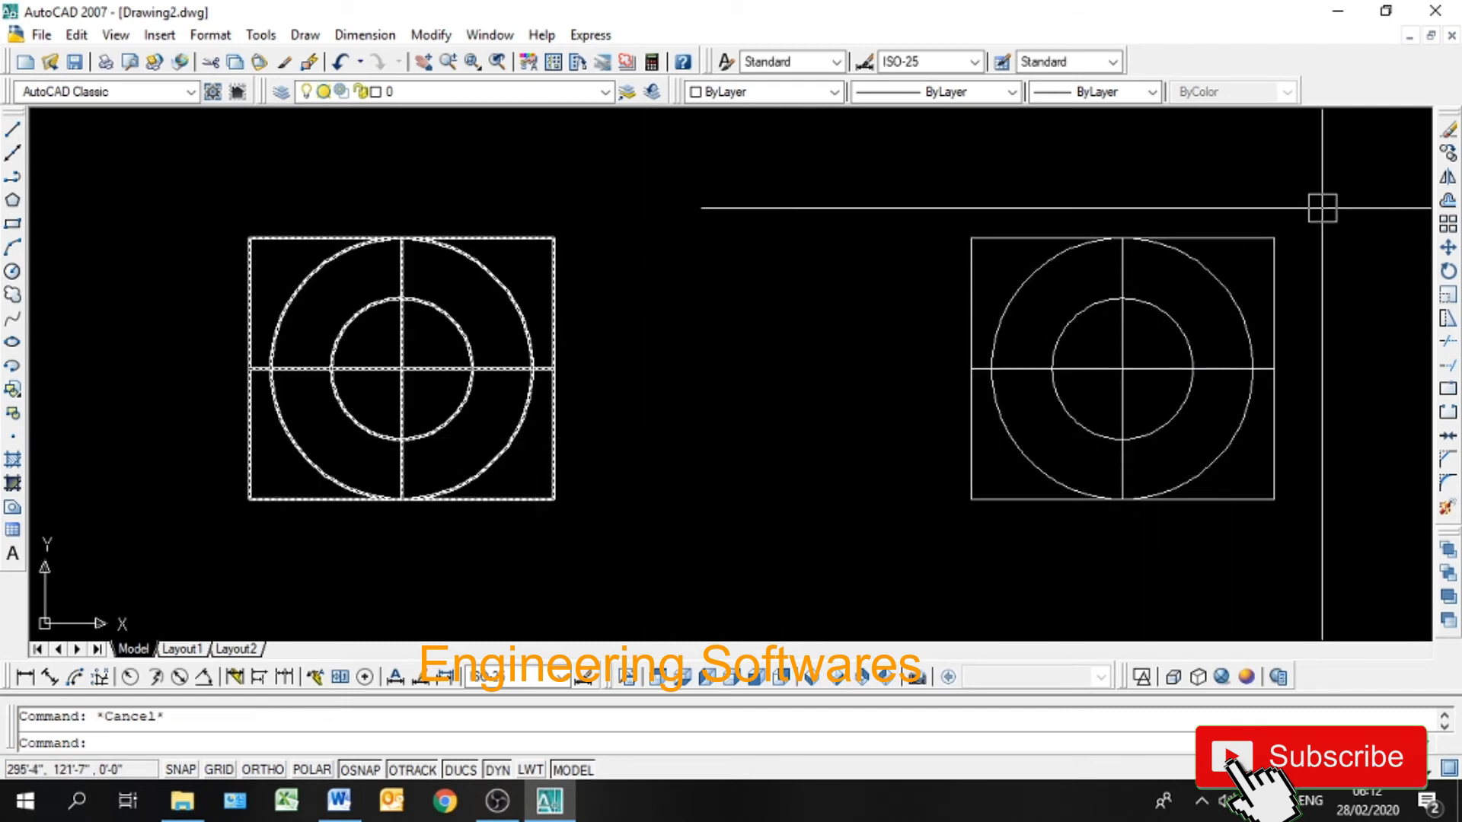
{"action": "left_click", "coordinate": [1348, 200]}
{"action": "left_click", "coordinate": [953, 546]}
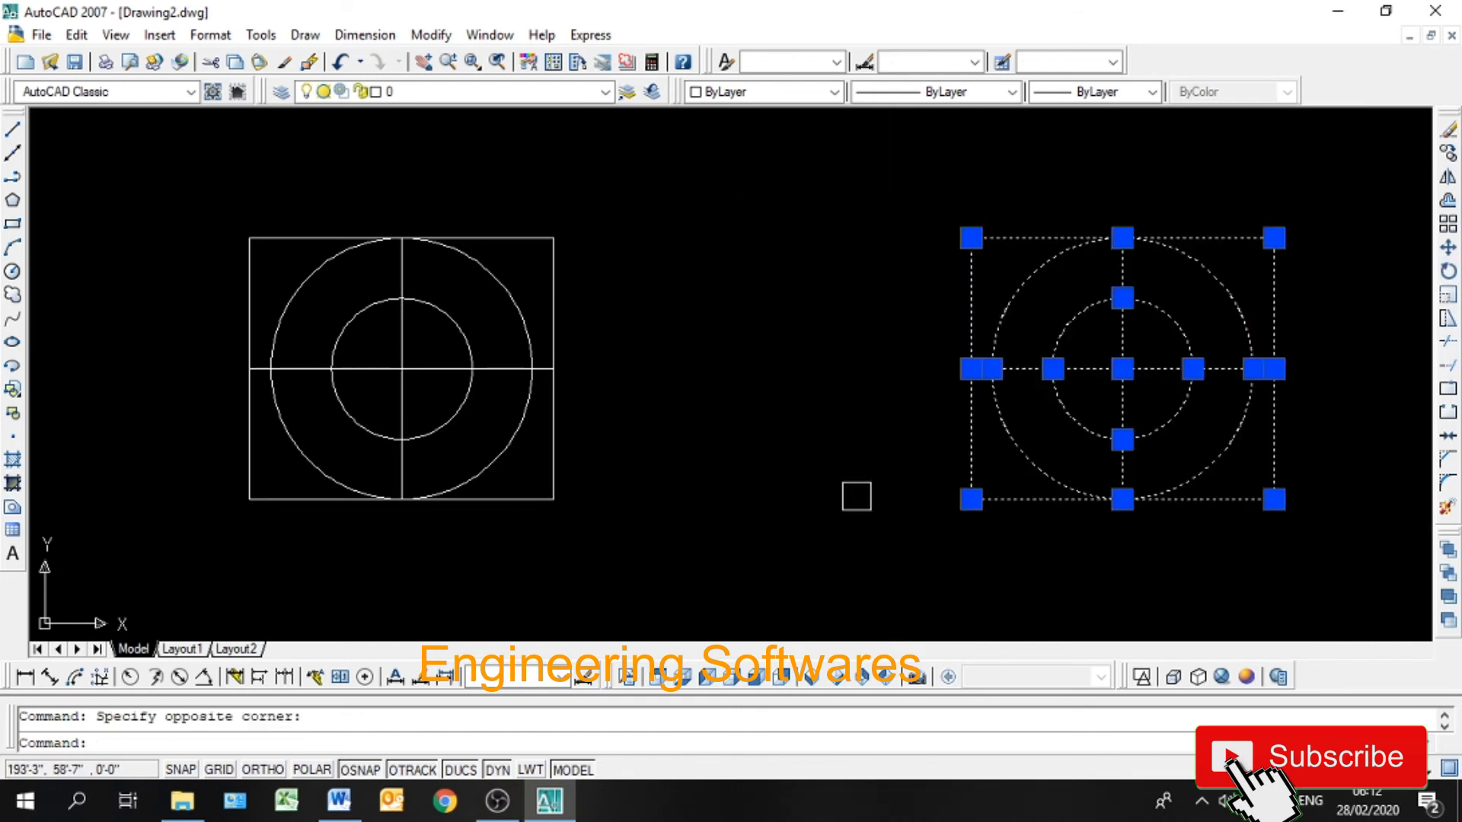
{"action": "key", "text": "Escape"}
Step: Start inserting the rcl block, checking the list of block names and the drawing file browser without choosing a file
{"action": "scroll", "coordinate": [495, 461], "scroll_direction": "down", "scroll_amount": 2}
{"action": "mouse_move", "coordinate": [741, 445]}
{"action": "middle_mouse_down"}
{"action": "mouse_move", "coordinate": [695, 480]}
{"action": "mouse_move", "coordinate": [369, 496]}
{"action": "mouse_move", "coordinate": [496, 444]}
{"action": "mouse_move", "coordinate": [407, 474]}
{"action": "middle_mouse_up"}
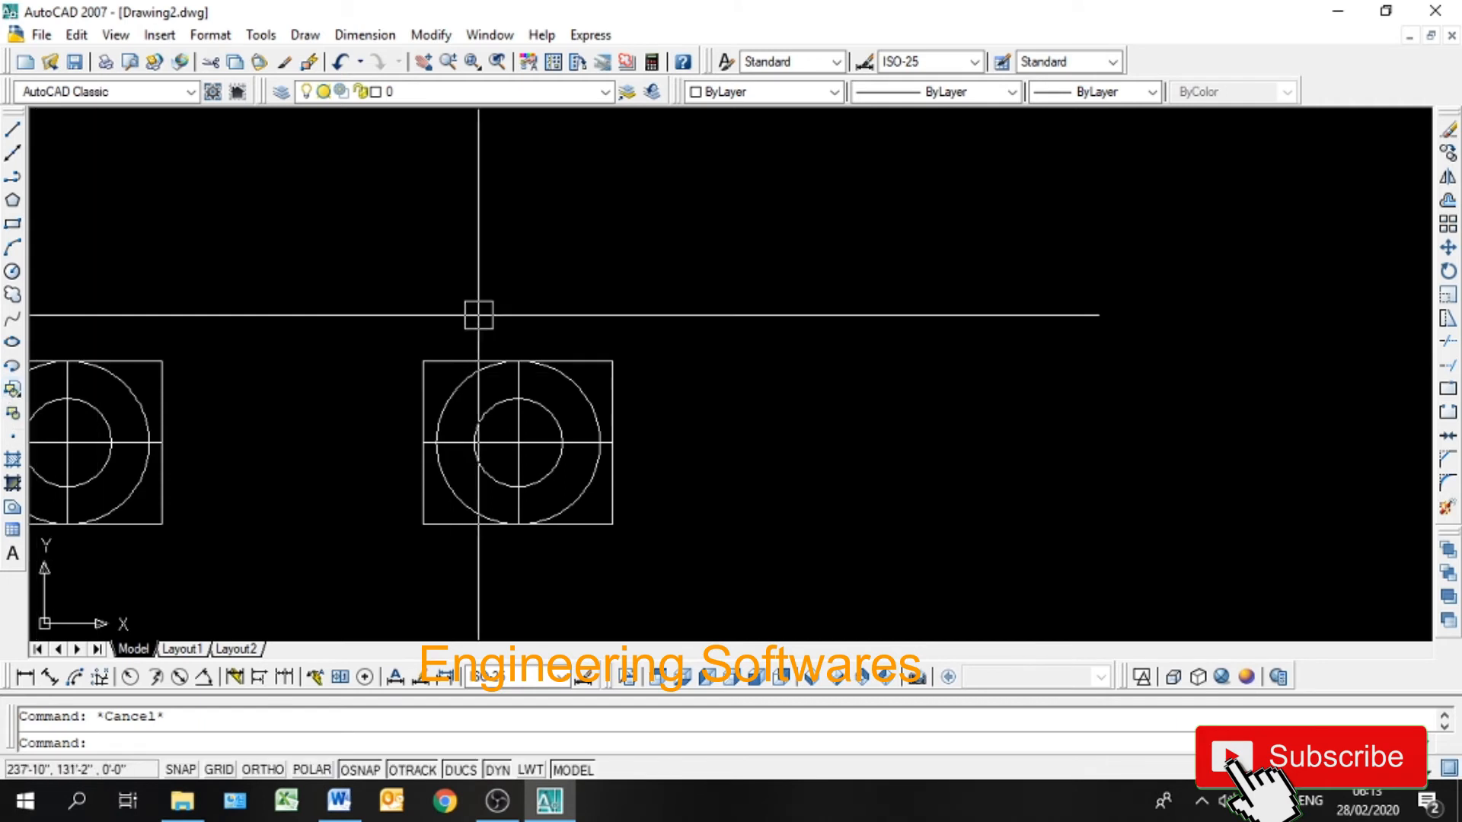
{"action": "type", "text": "i"}
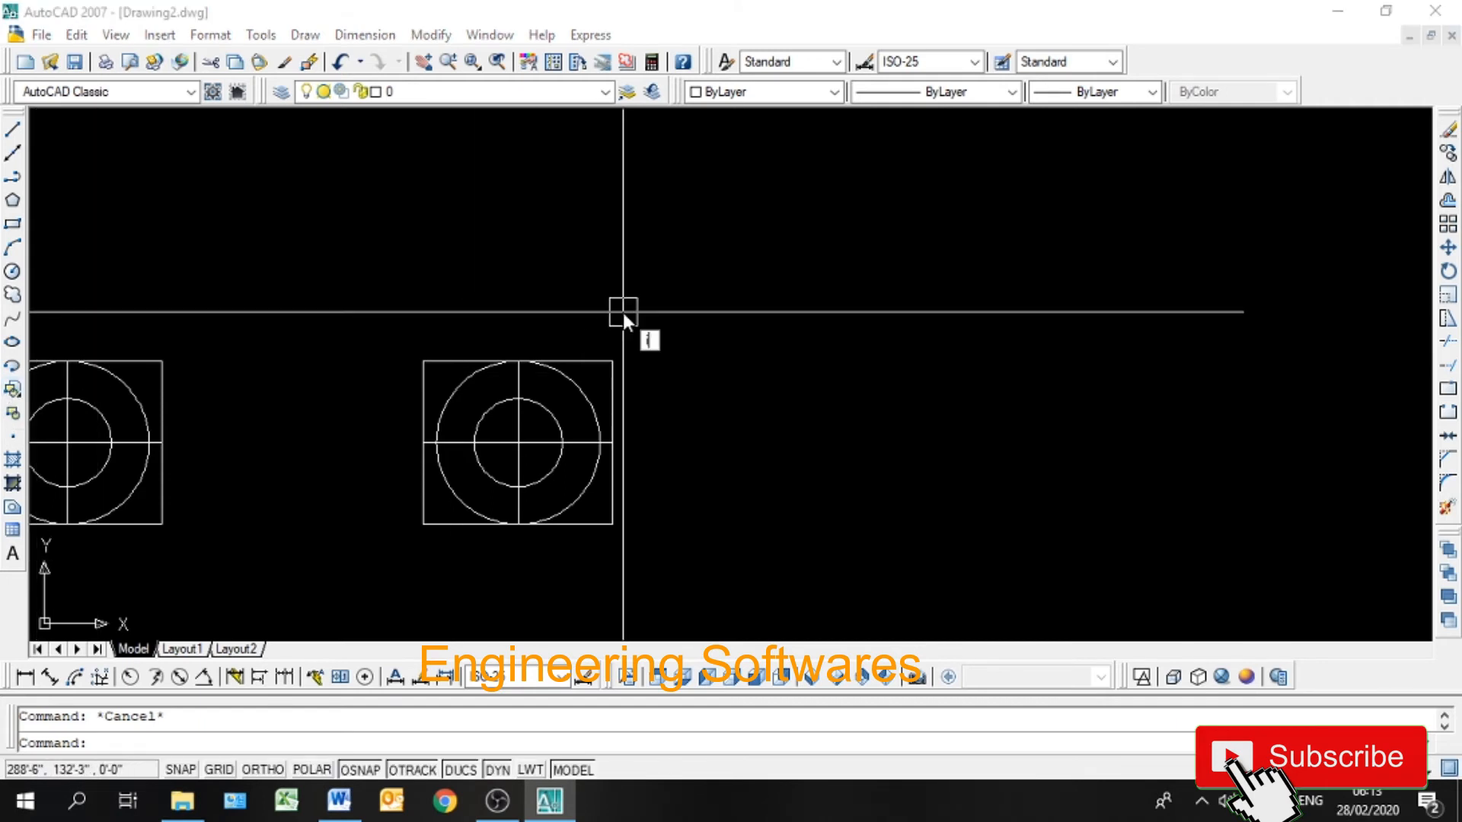
{"action": "key", "text": "Return"}
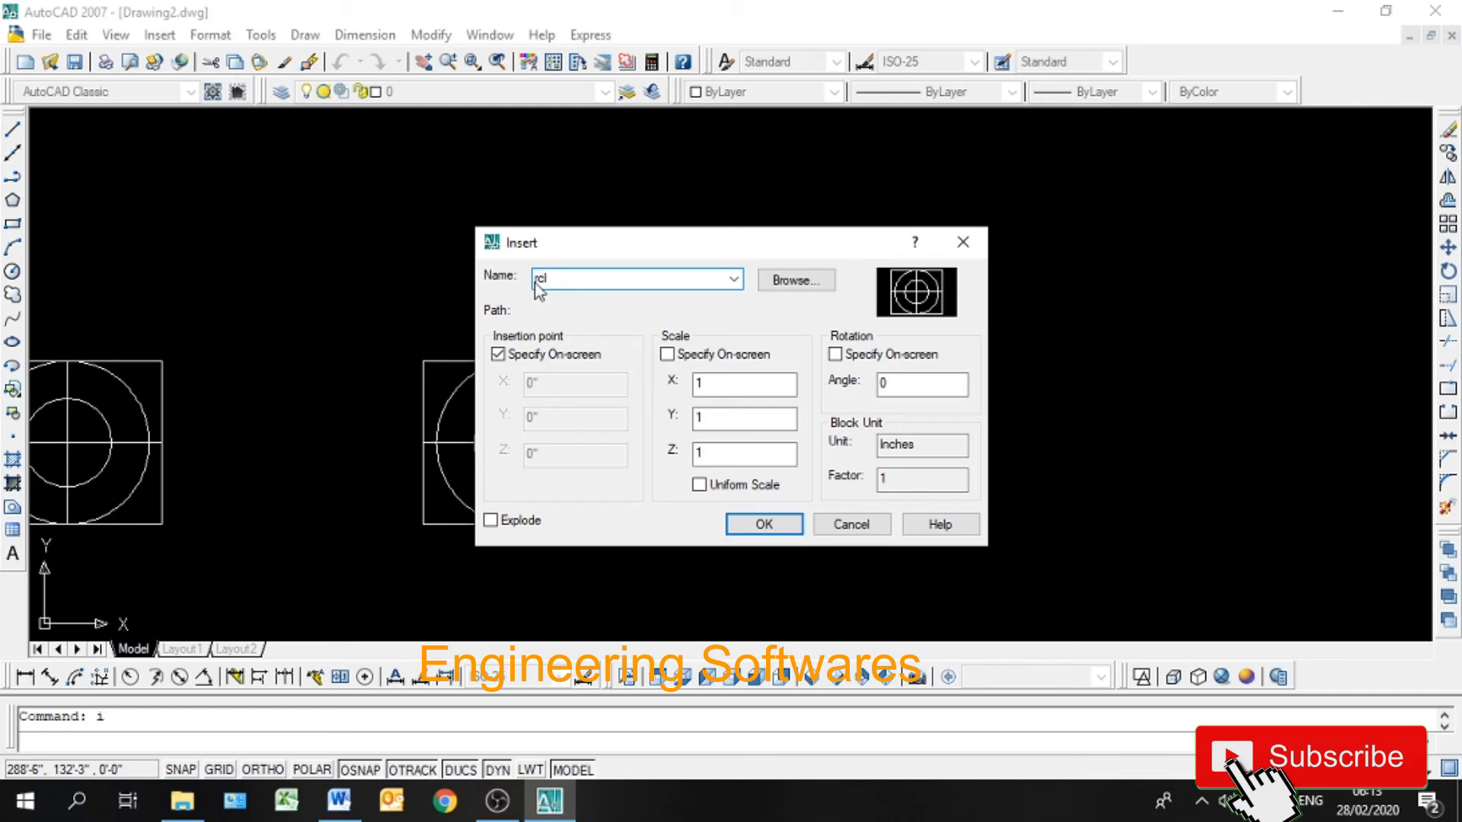
{"action": "left_click", "coordinate": [735, 279]}
{"action": "left_click", "coordinate": [736, 283]}
{"action": "left_click", "coordinate": [735, 282]}
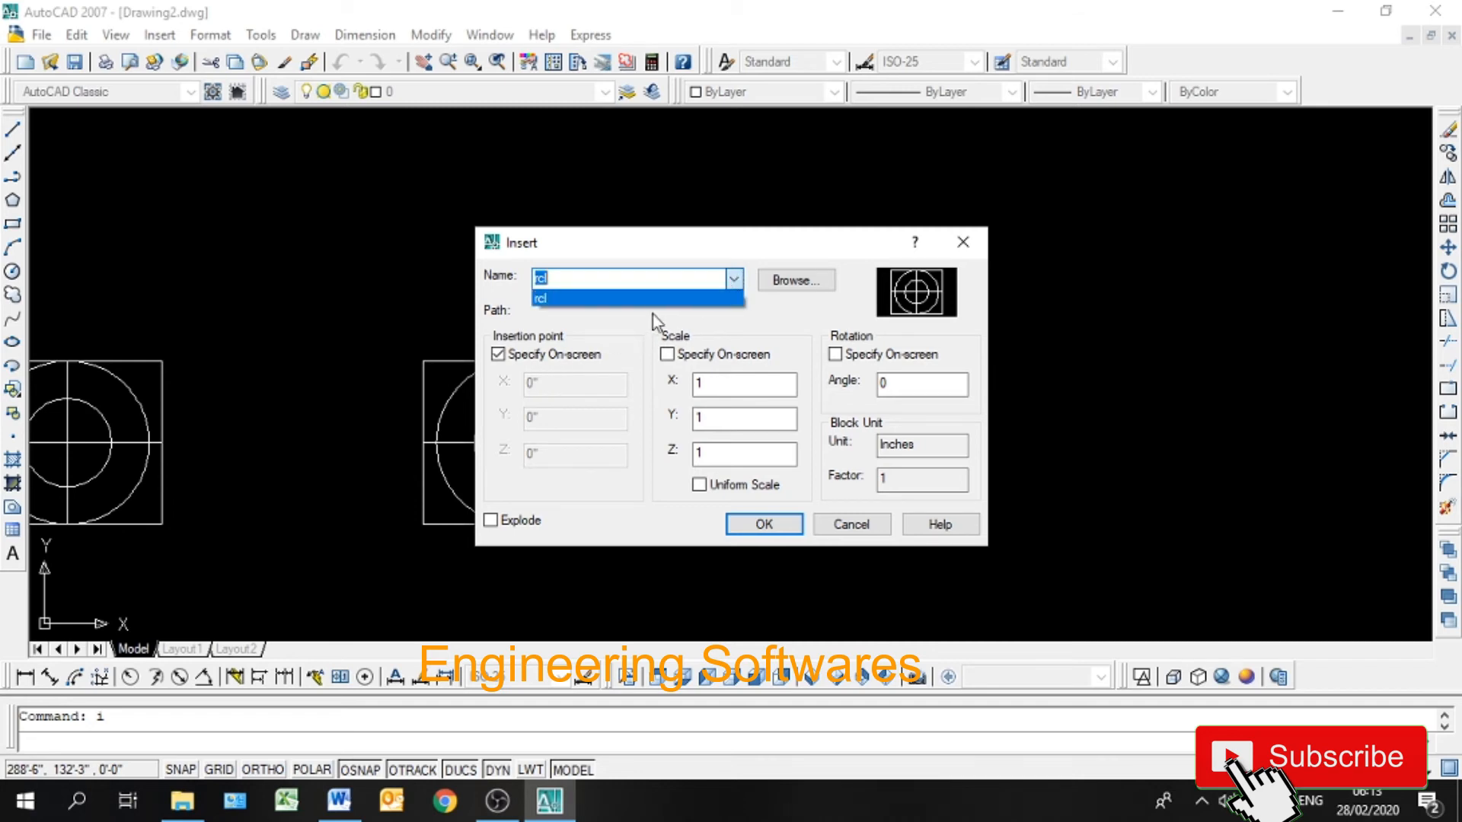
{"action": "left_click", "coordinate": [732, 277]}
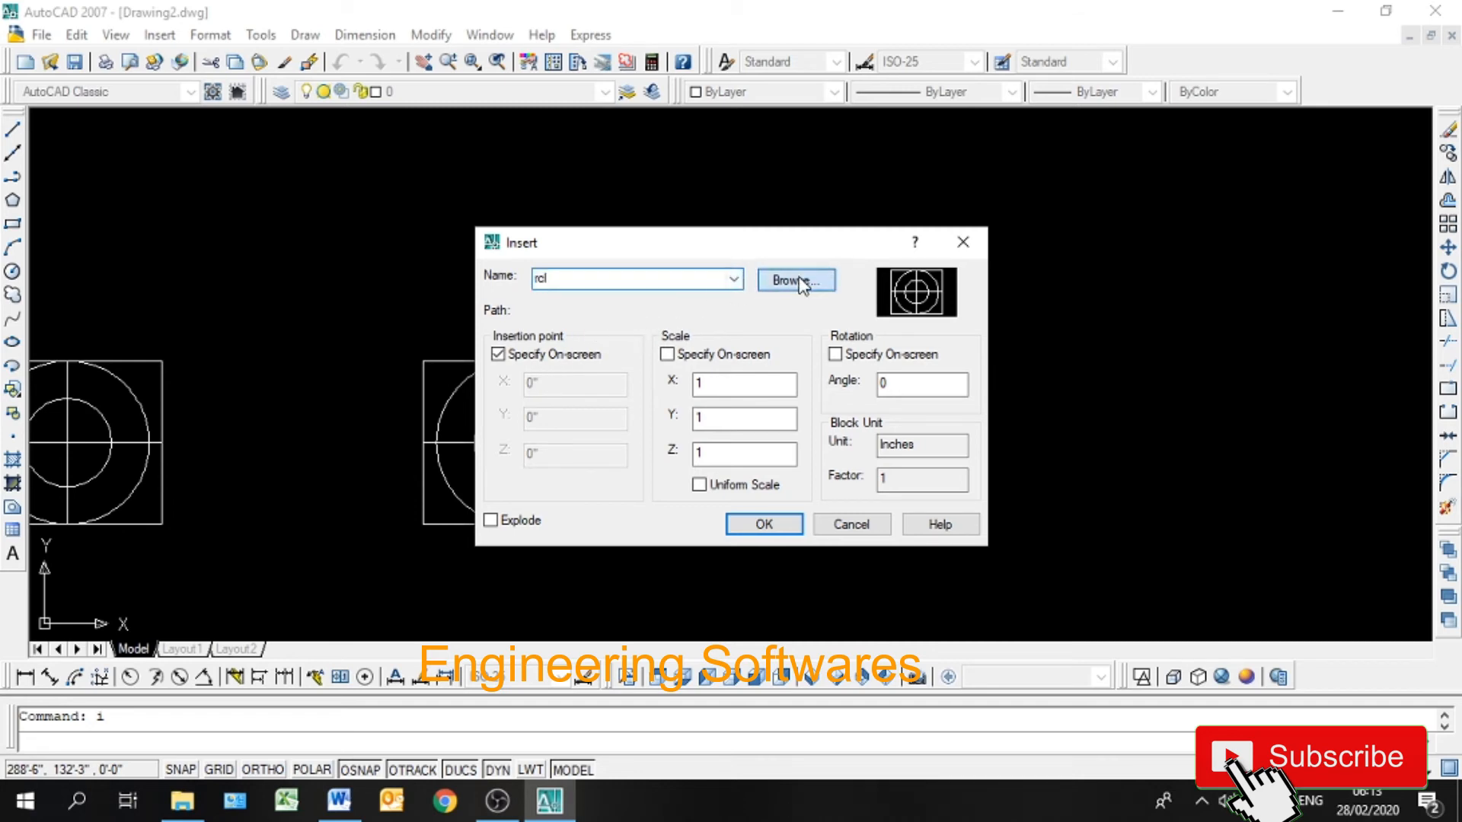
{"action": "left_click", "coordinate": [802, 283]}
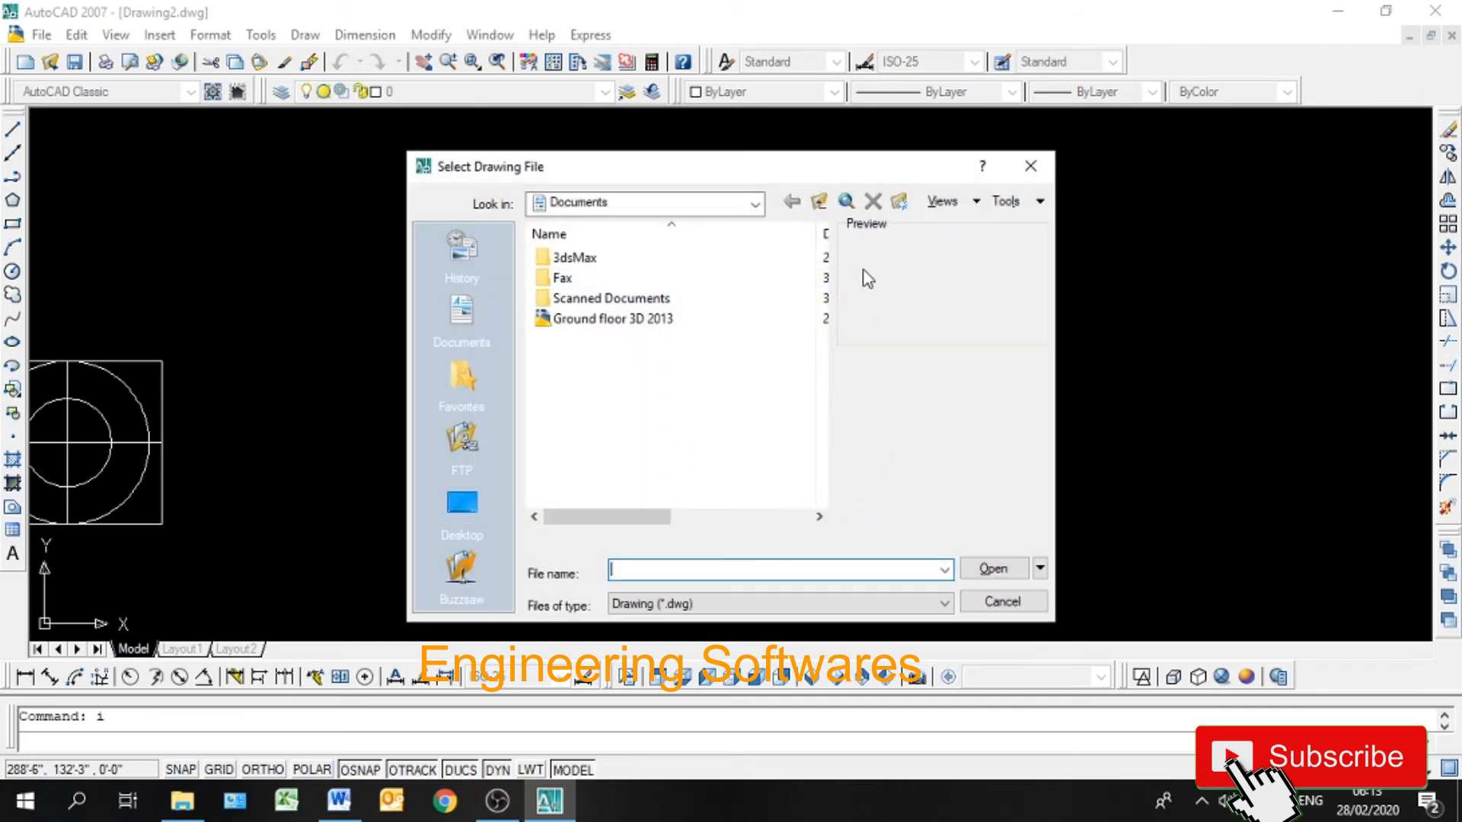
{"action": "left_click", "coordinate": [1033, 169]}
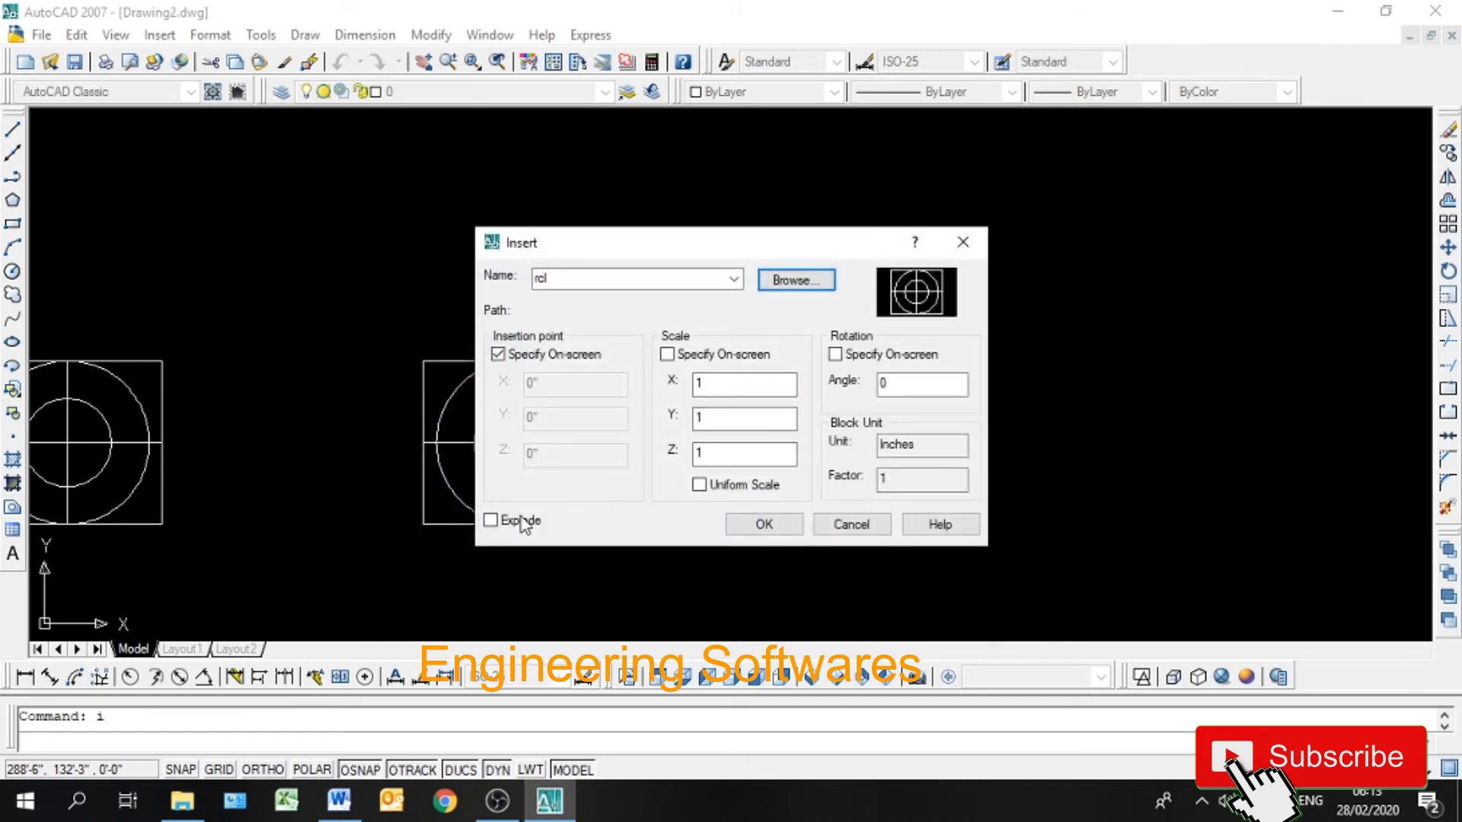
Step: Place the rcl block to the right of the second figure at scale 1 and angle 0, and examine it by selecting it
{"action": "left_click", "coordinate": [764, 524]}
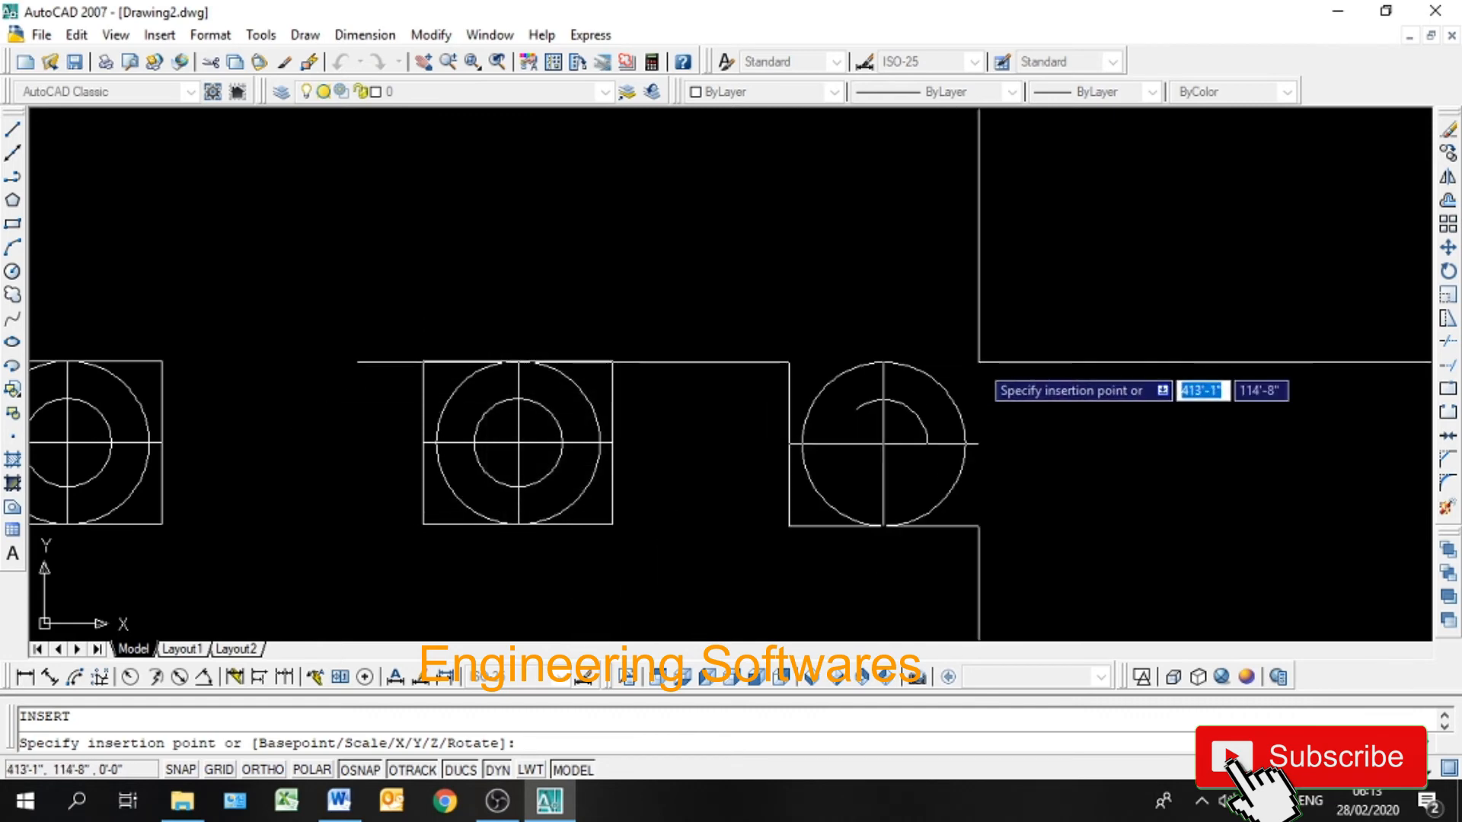
{"action": "left_click", "coordinate": [979, 358]}
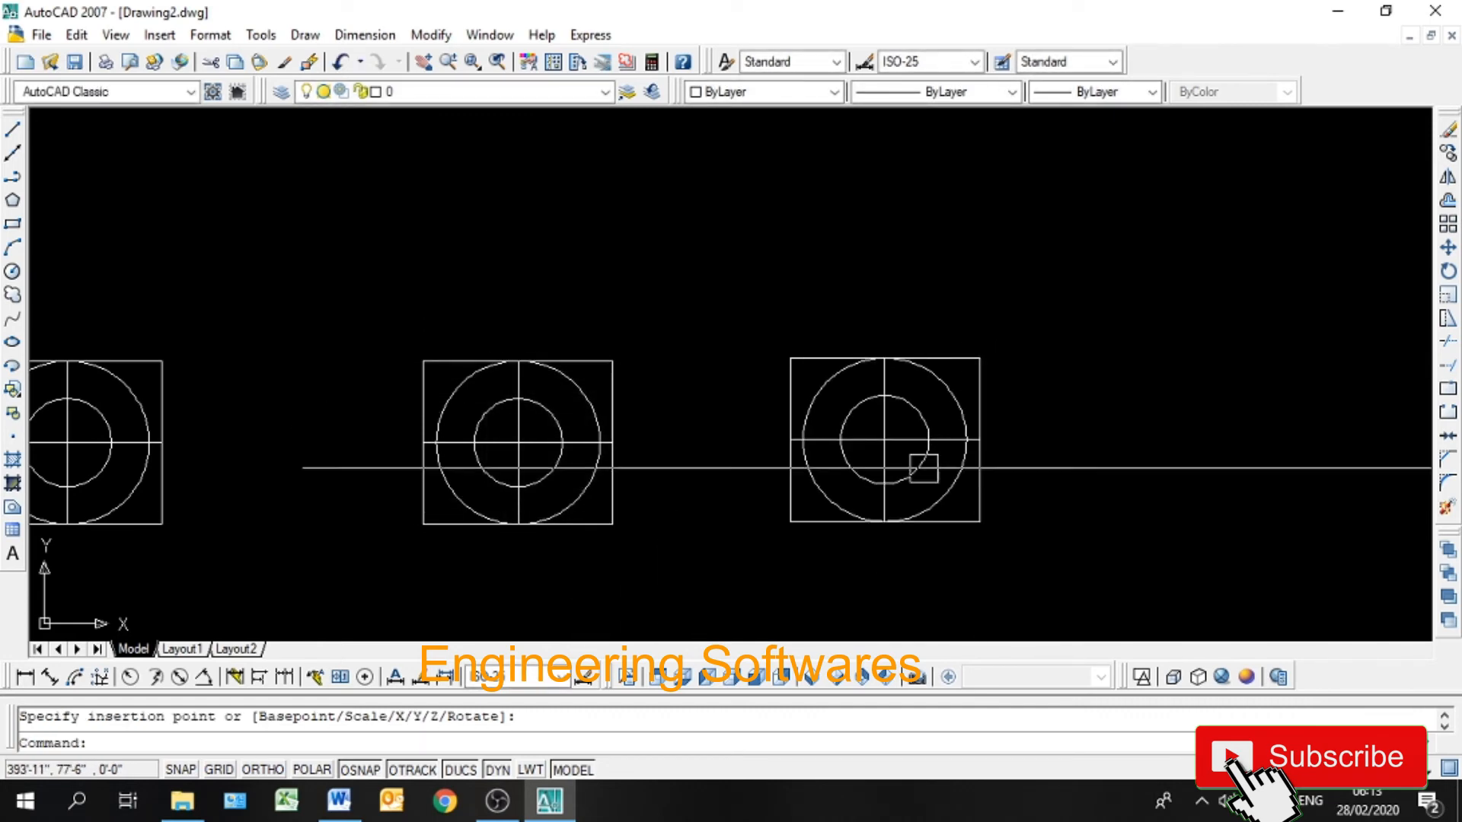
{"action": "left_click", "coordinate": [807, 497]}
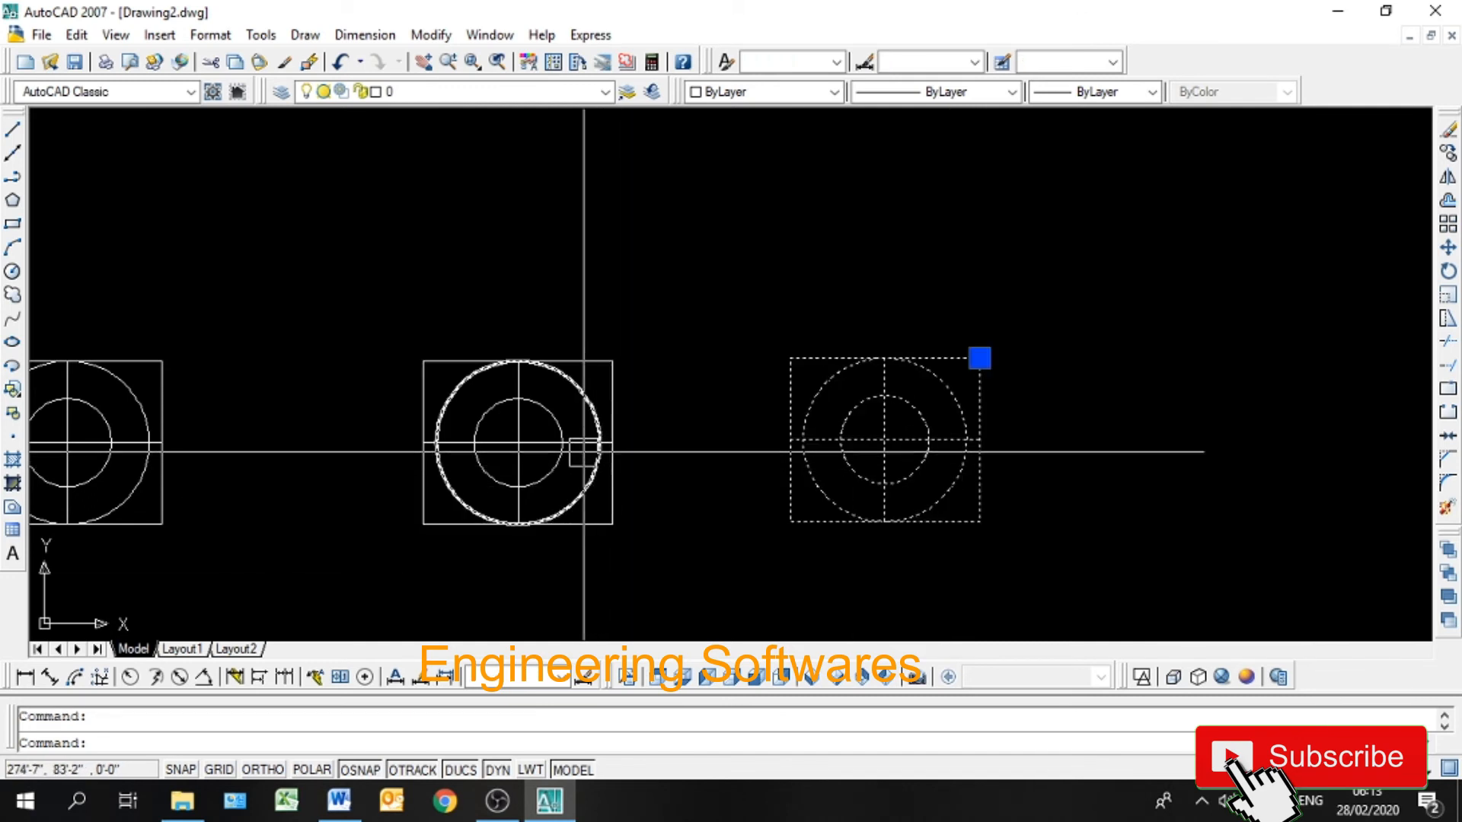
{"action": "key", "text": "Escape"}
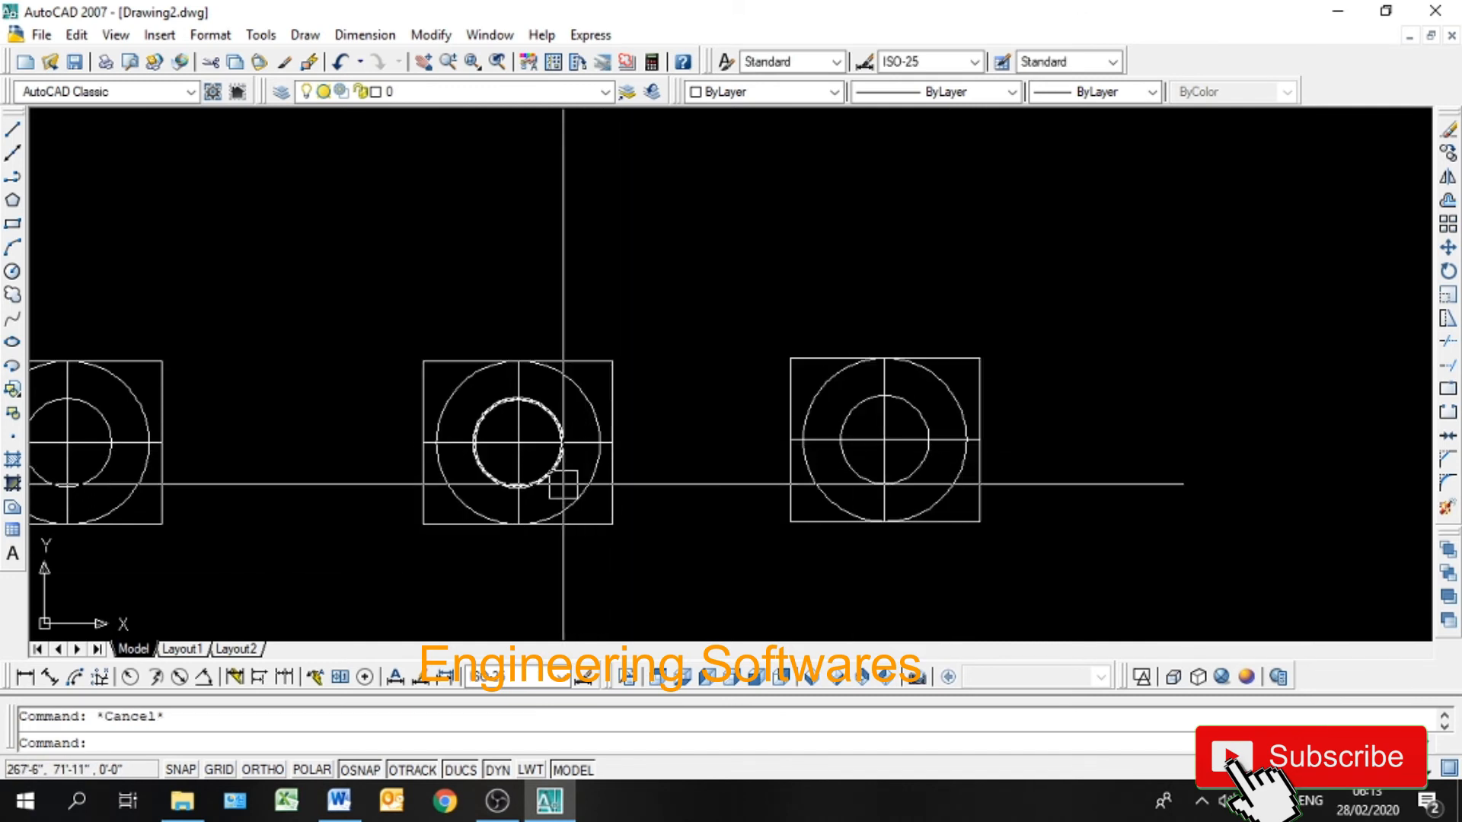
Step: Erase all three figures from the drawing
{"action": "scroll", "coordinate": [982, 373], "scroll_direction": "down", "scroll_amount": 2}
{"action": "left_click", "coordinate": [1059, 273]}
{"action": "left_click", "coordinate": [402, 586]}
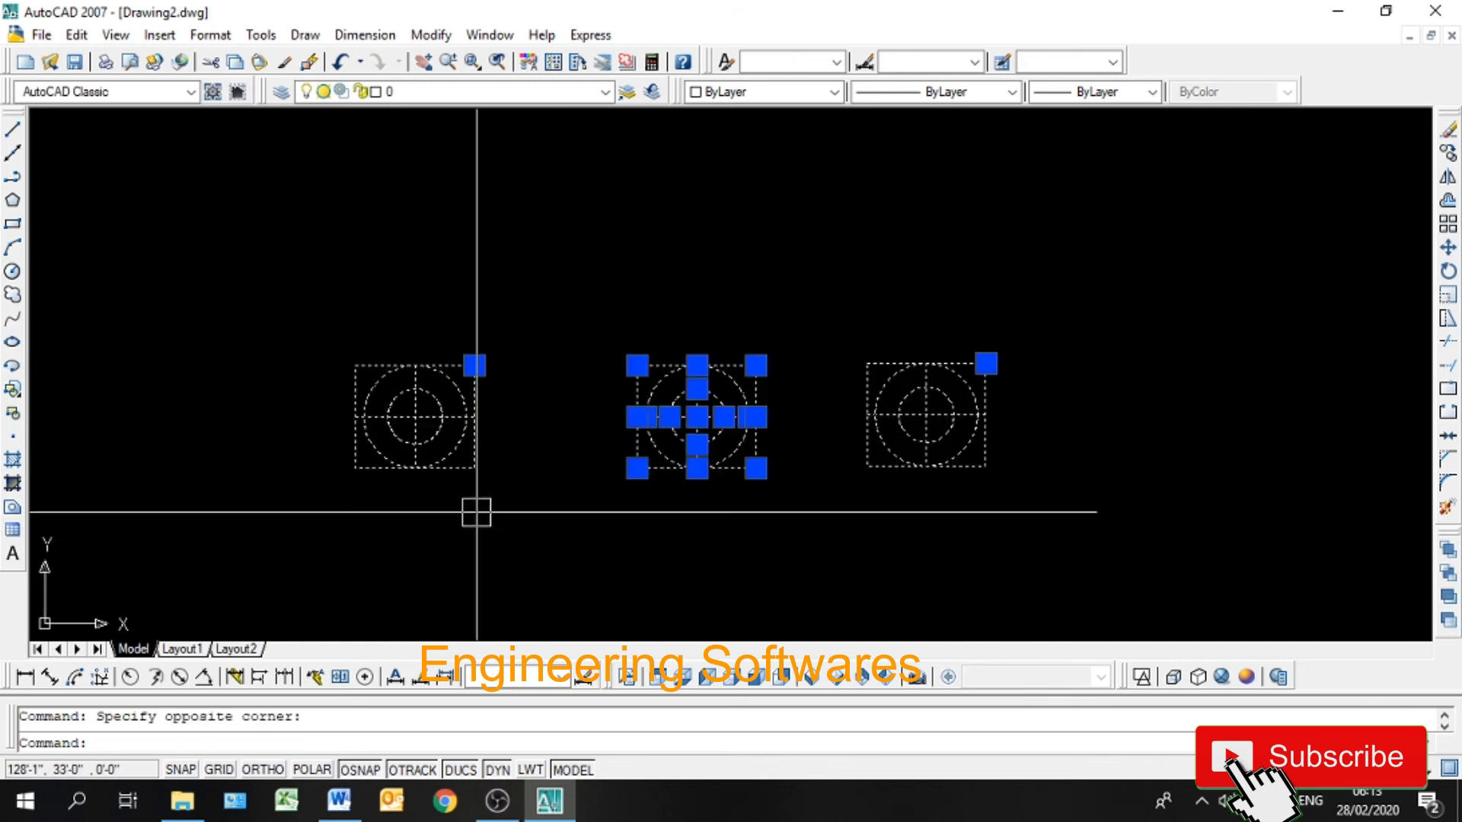
{"action": "key", "text": "Delete"}
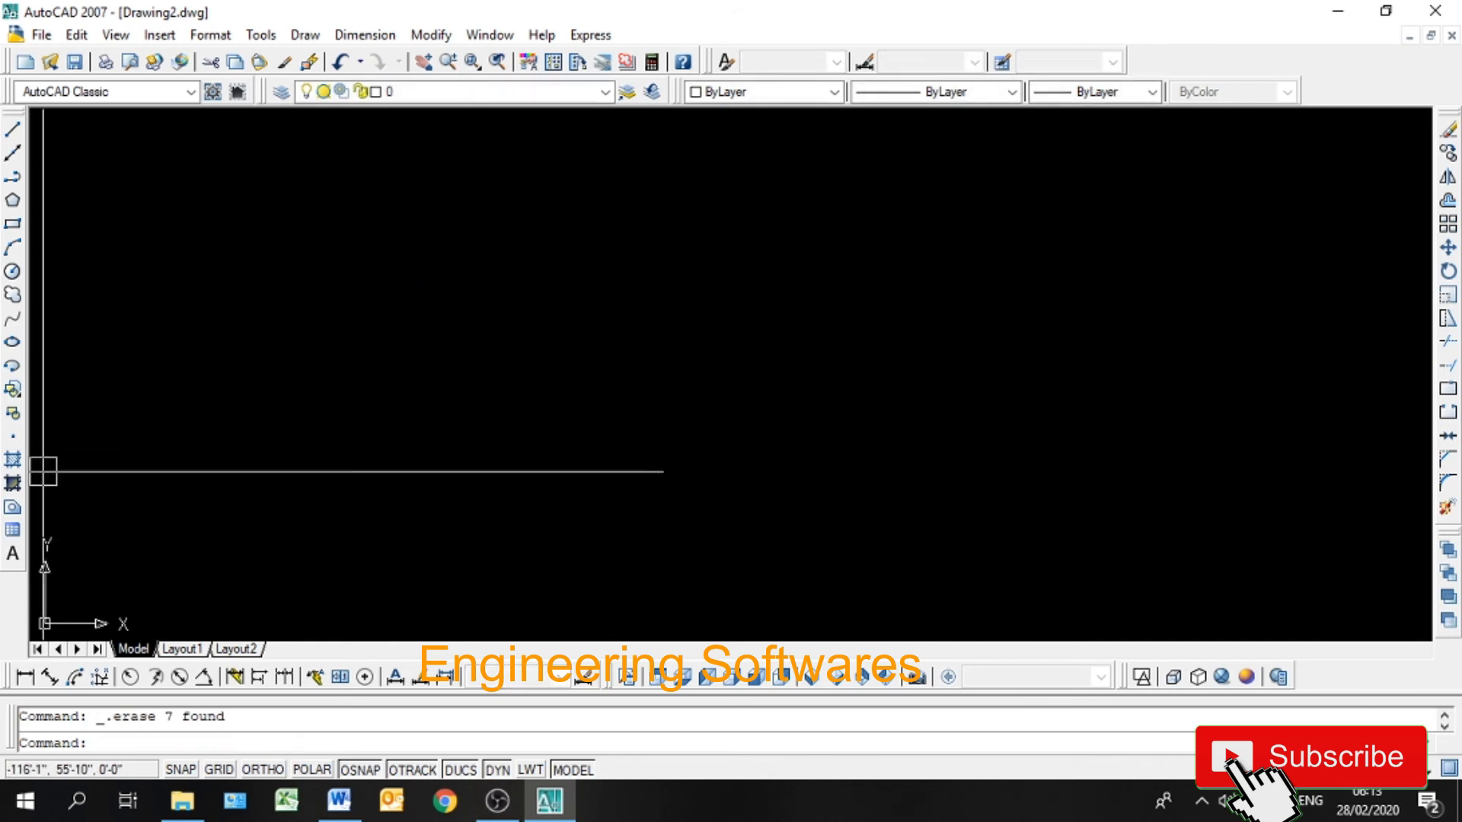
Step: Look up the existing rcl block in the Block Definition settings and close them without redefining it
{"action": "left_click", "coordinate": [305, 34]}
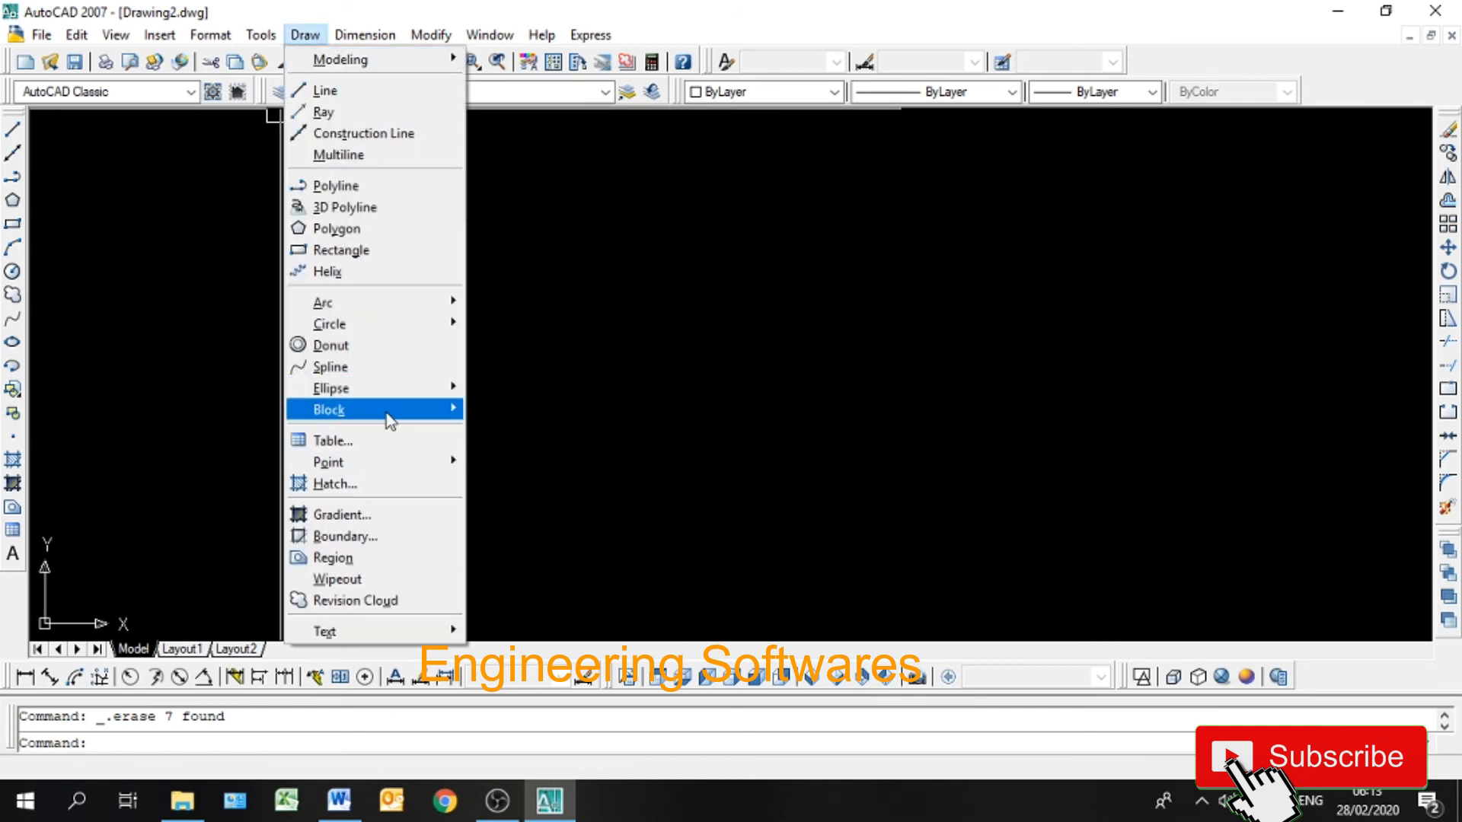
{"action": "mouse_move", "coordinate": [389, 418]}
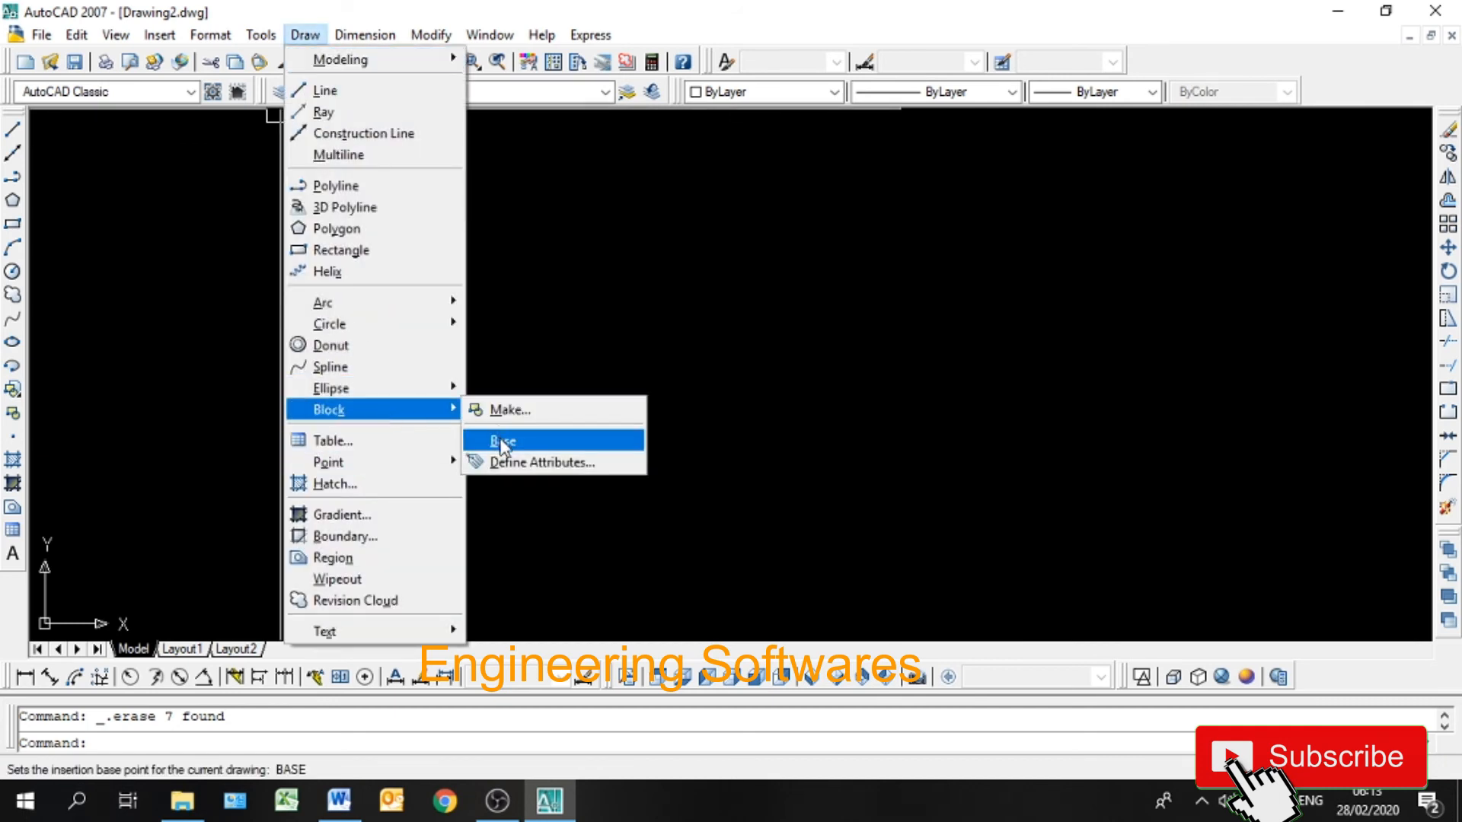
{"action": "left_click", "coordinate": [510, 411]}
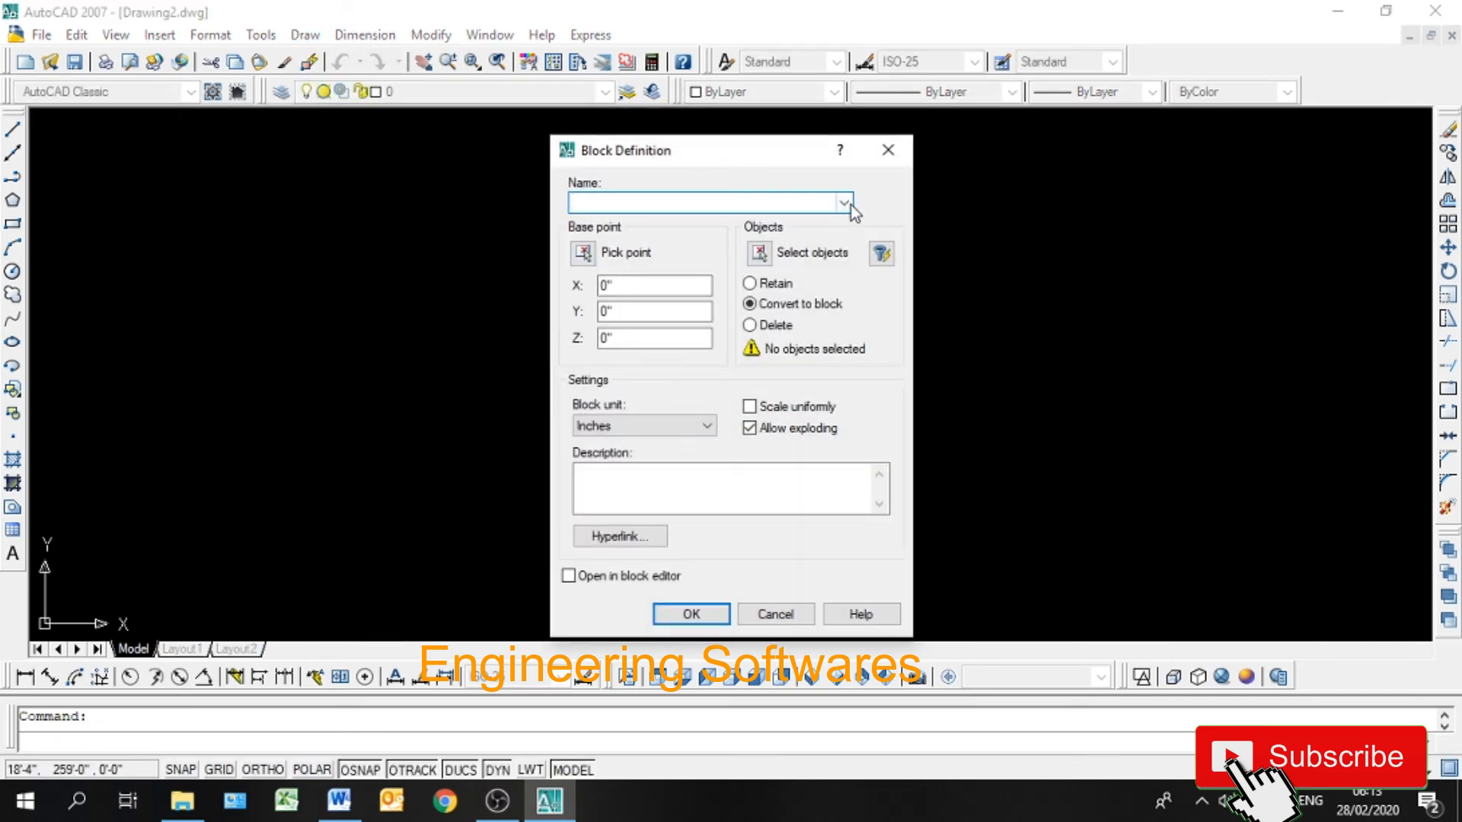
{"action": "left_click", "coordinate": [845, 203]}
{"action": "left_click", "coordinate": [618, 223]}
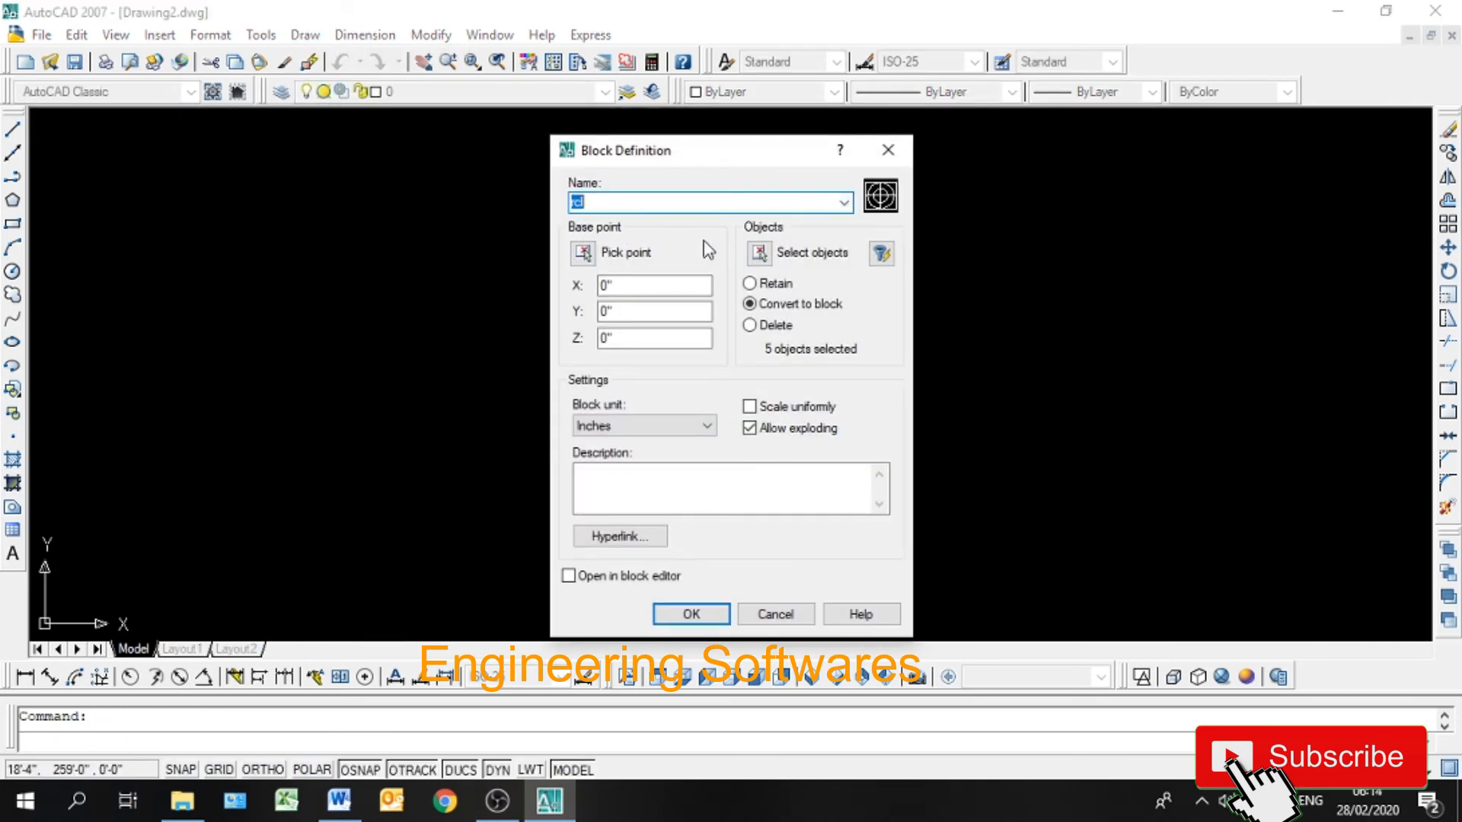
{"action": "left_click", "coordinate": [890, 151]}
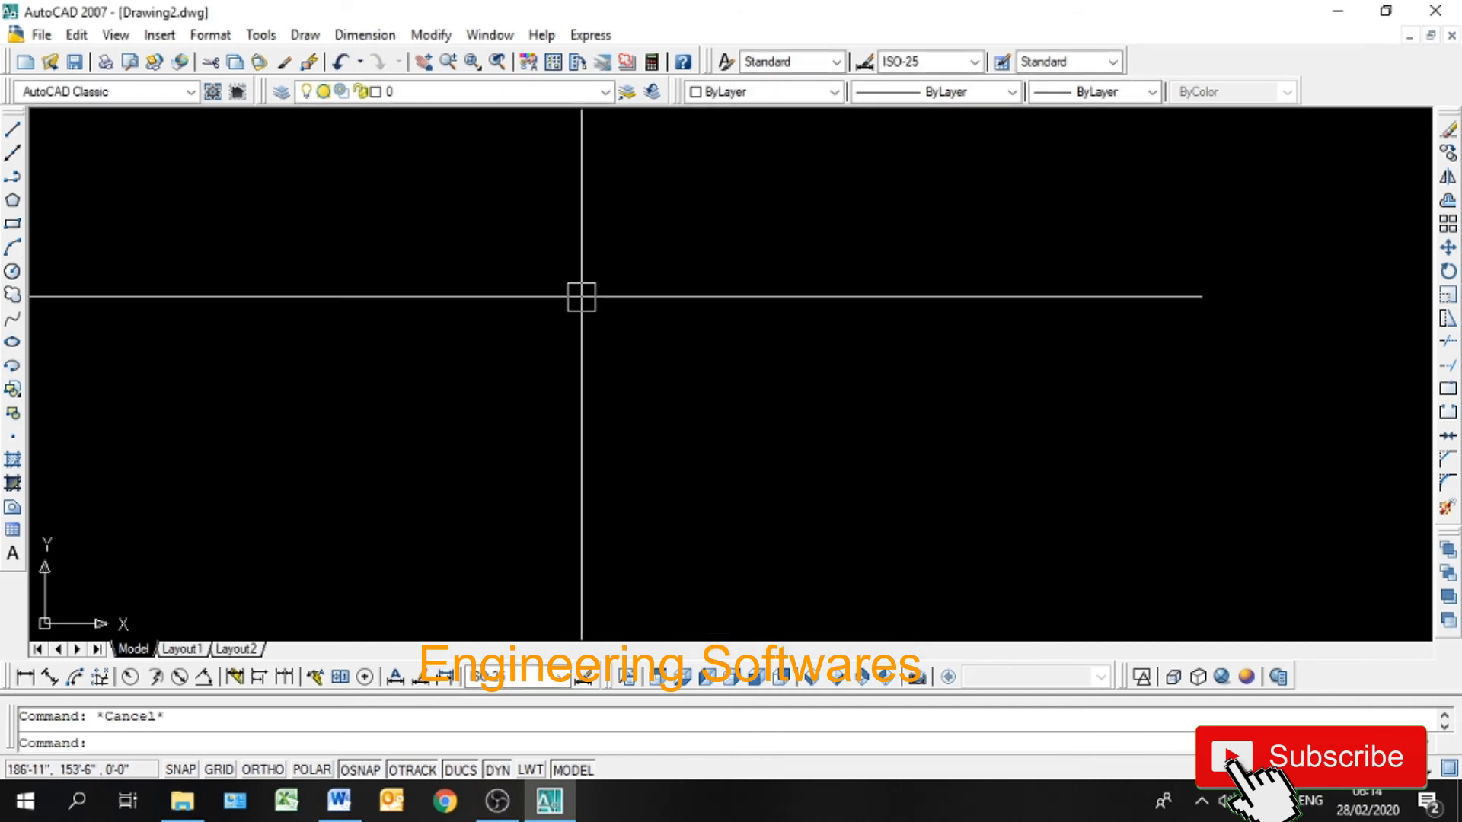
Step: Insert the rcl block into the empty drawing at scale 1 and angle 0, and examine it by selecting it
{"action": "type", "text": "i"}
{"action": "key", "text": "Return"}
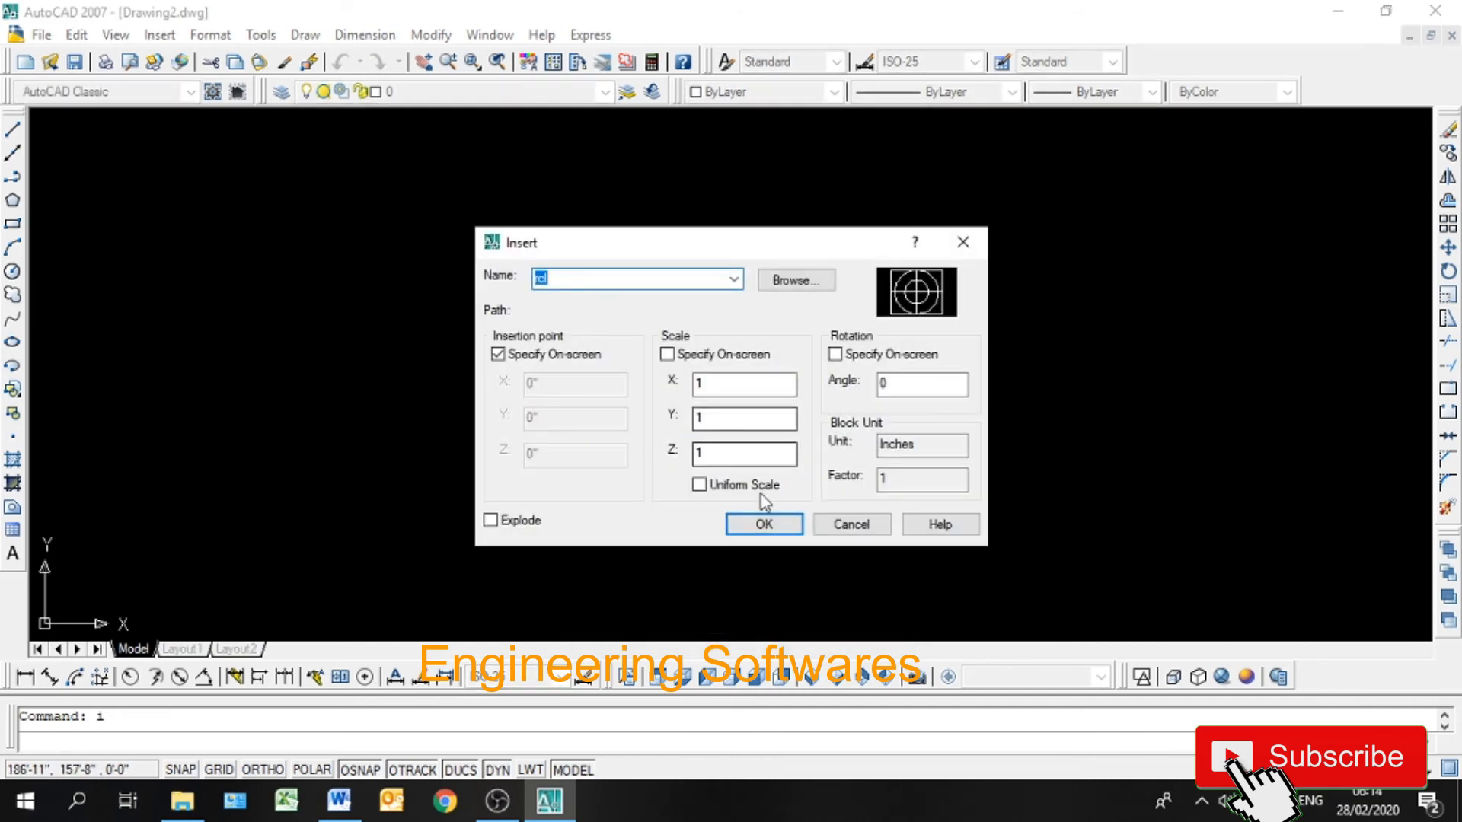
{"action": "left_click", "coordinate": [778, 525]}
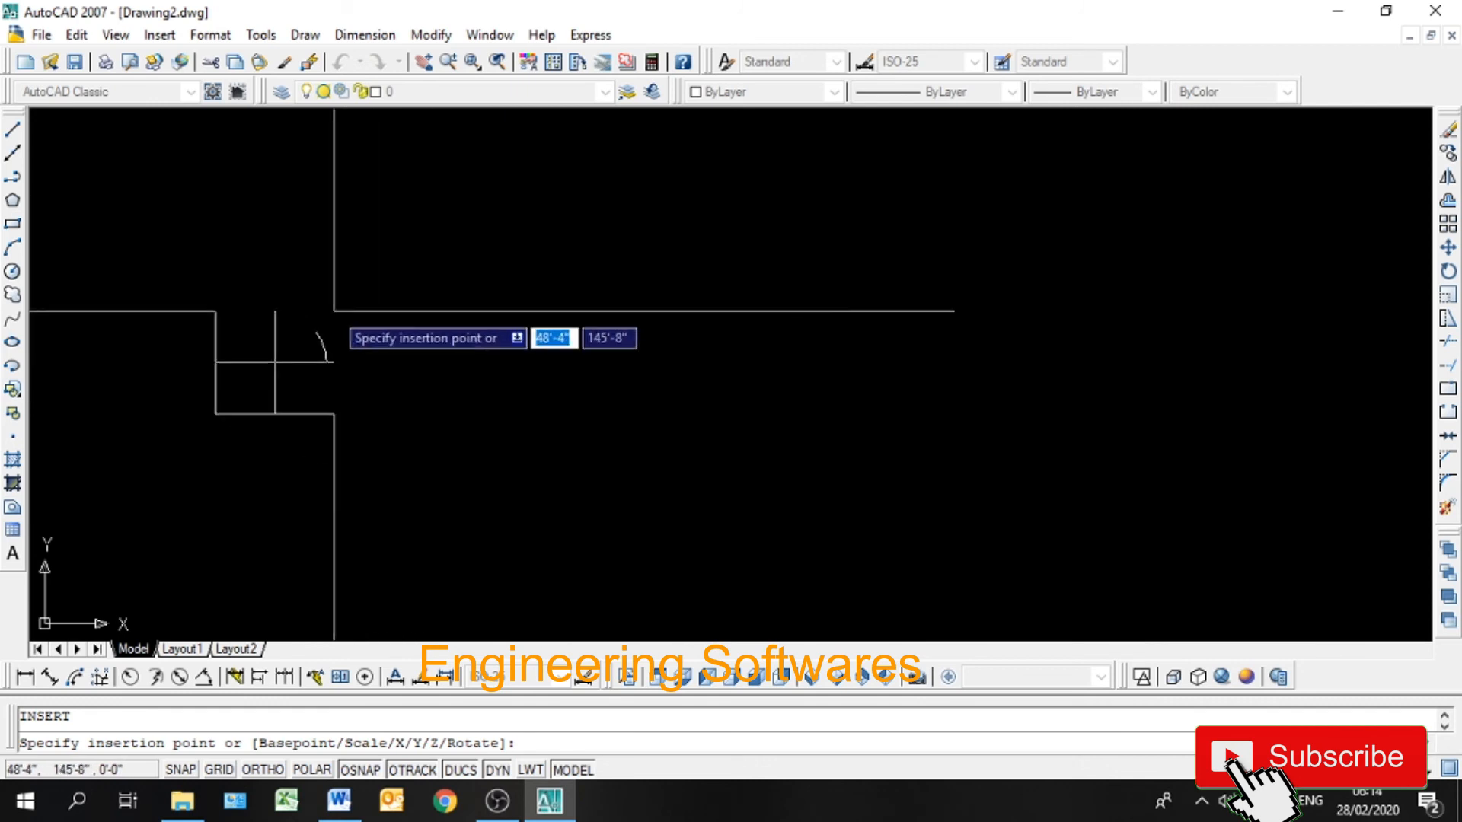
{"action": "left_click", "coordinate": [322, 303]}
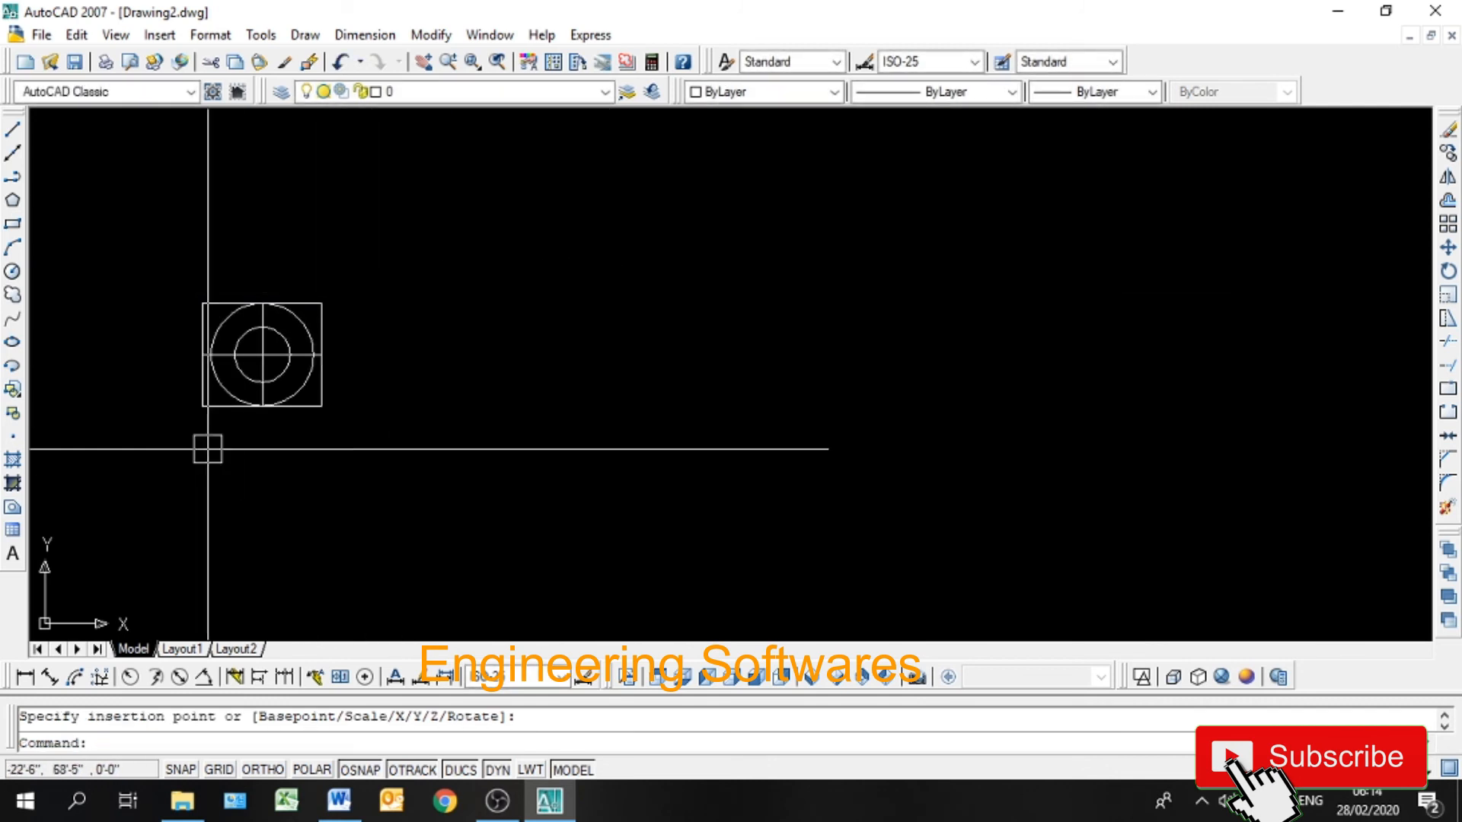
{"action": "left_click", "coordinate": [235, 371]}
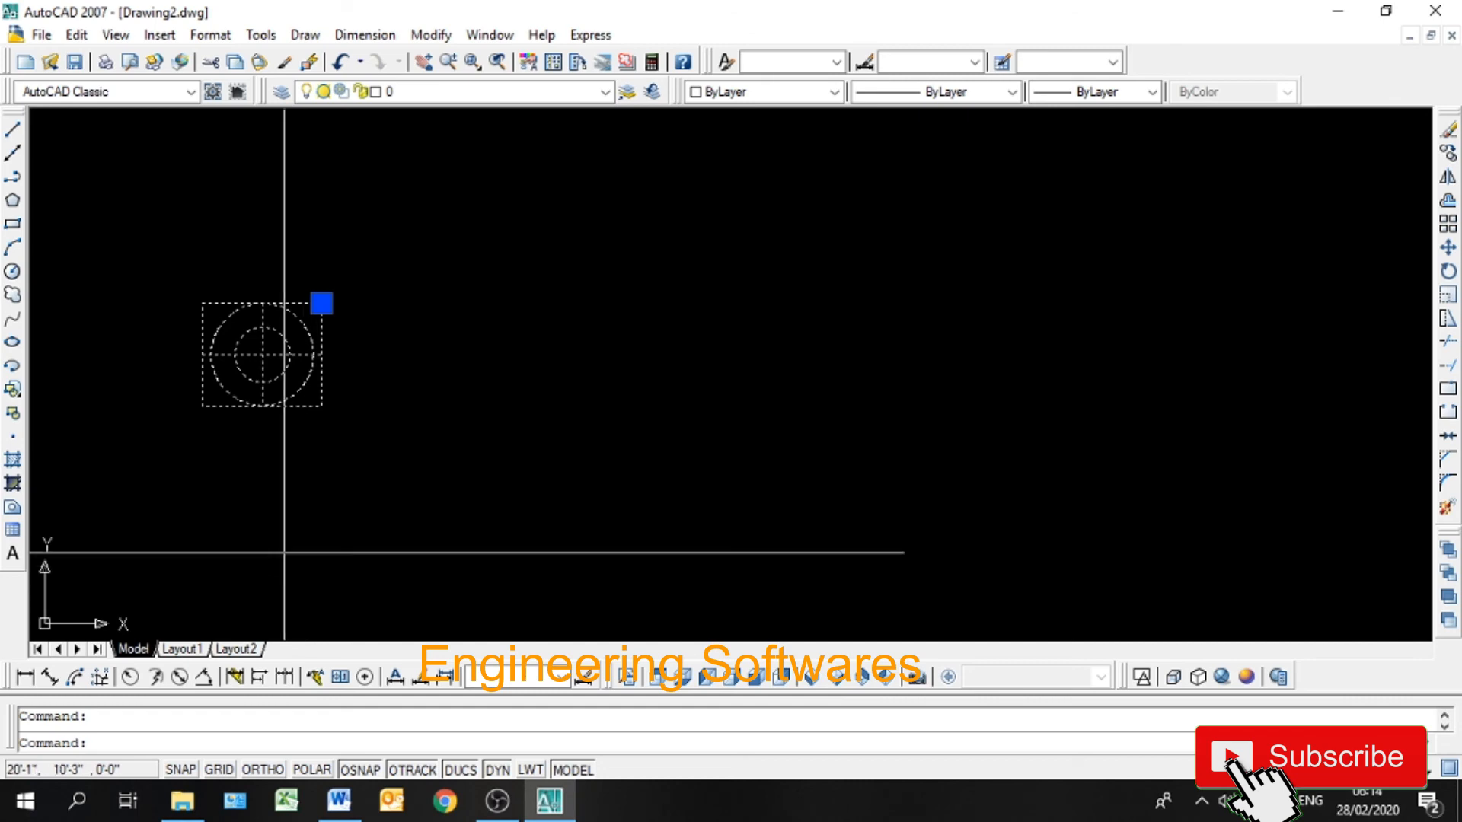
{"action": "key", "text": "Escape"}
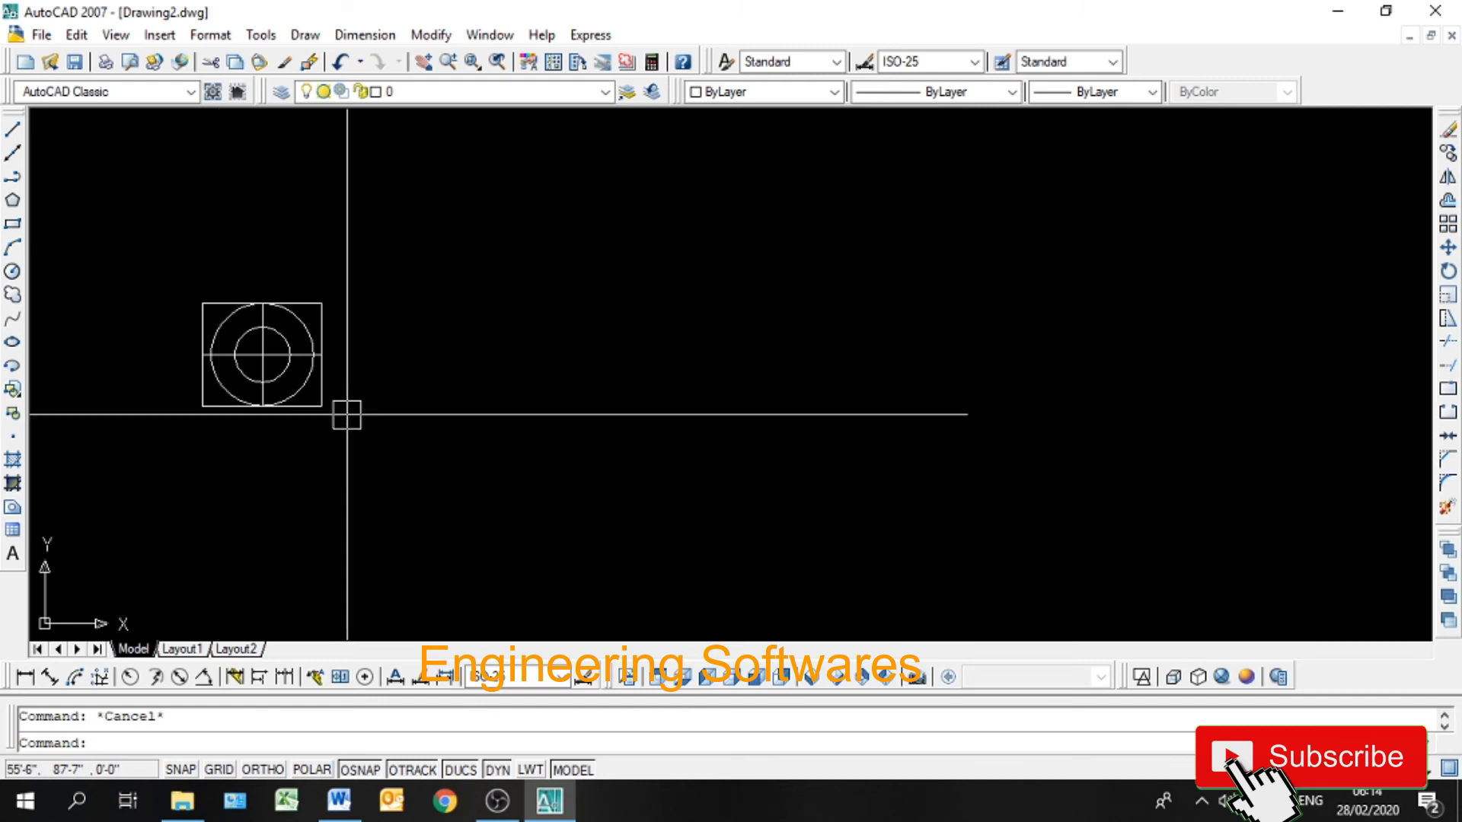
Step: Recall rcl in the Block Definition settings without redefining it, and check the placed block by selecting and deselecting it
{"action": "type", "text": "b"}
{"action": "key", "text": "Return"}
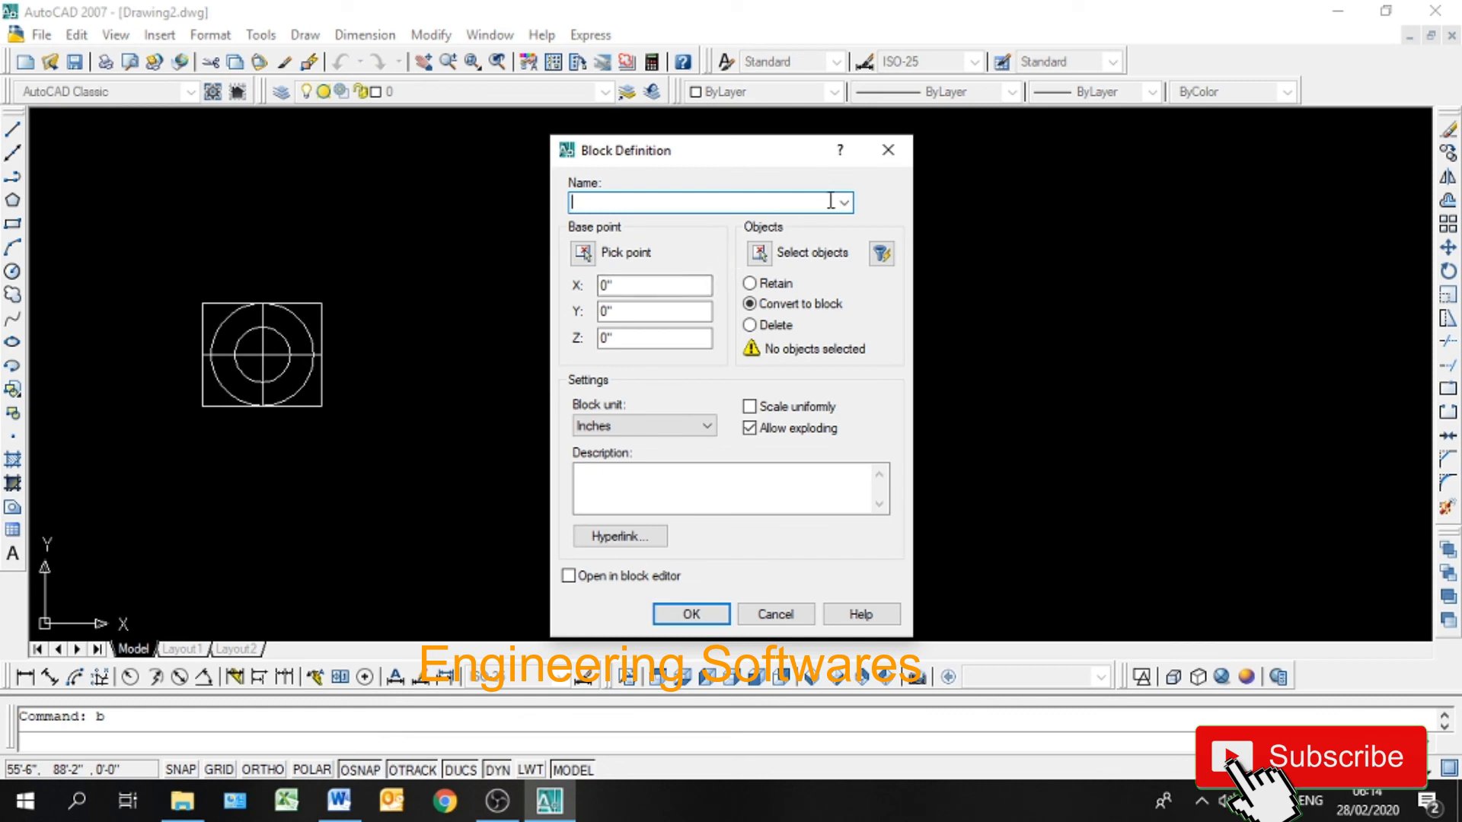
{"action": "left_click", "coordinate": [844, 202]}
{"action": "left_click", "coordinate": [816, 221]}
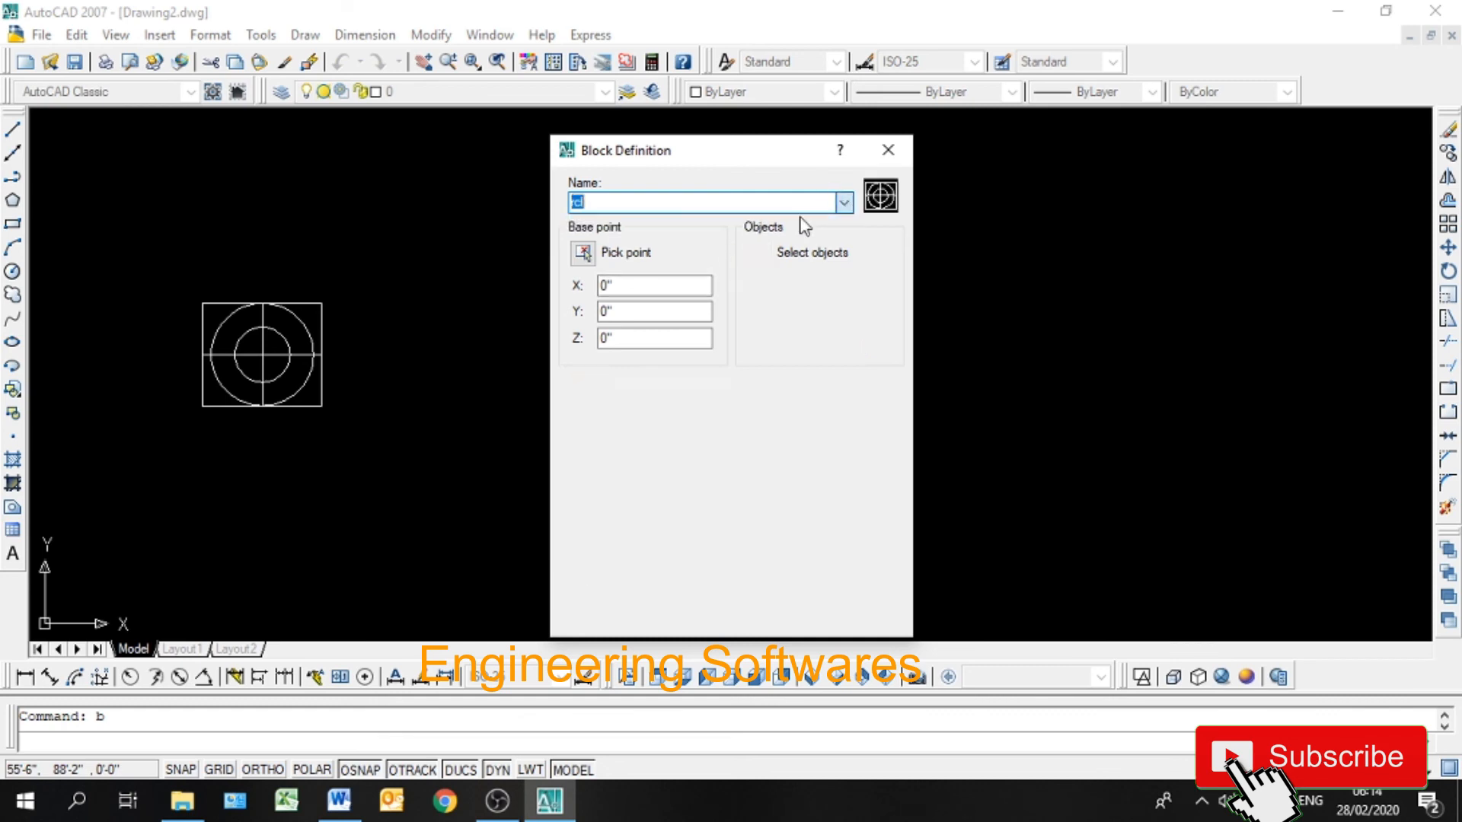
{"action": "left_click", "coordinate": [885, 155]}
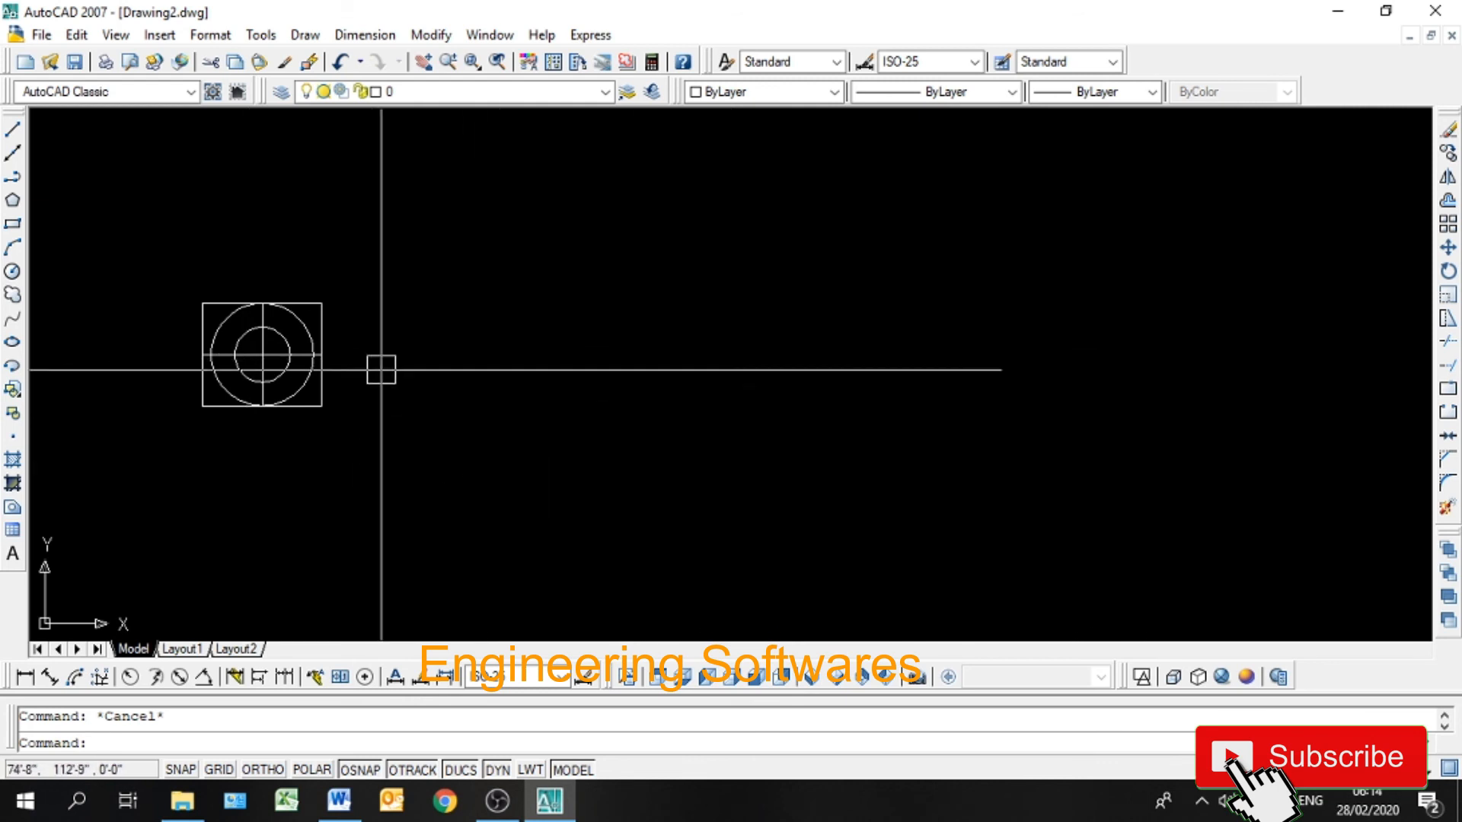
{"action": "middle_click_drag", "start_coordinate": [382, 369], "coordinate": [302, 386]}
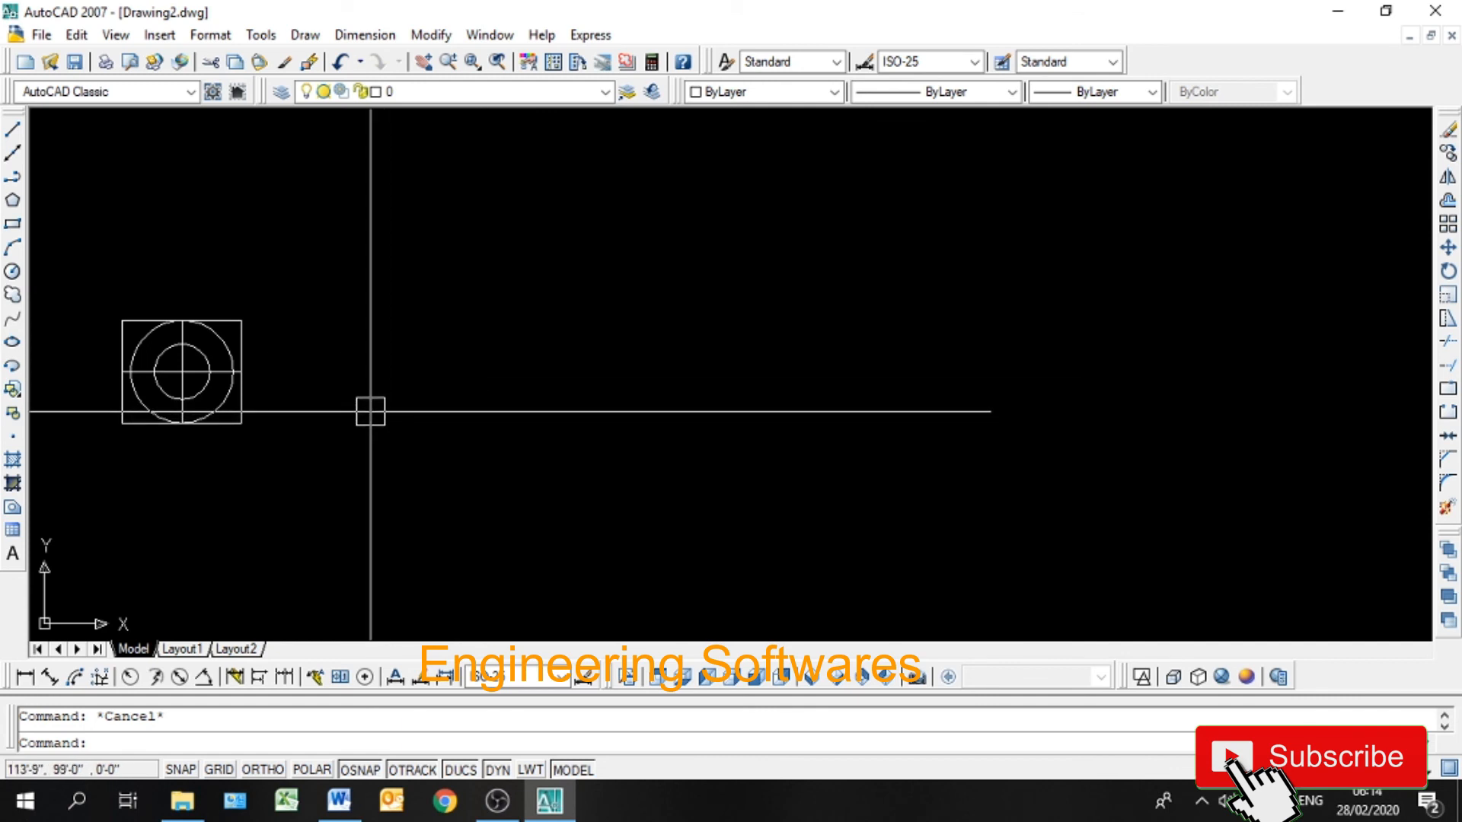
{"action": "left_click", "coordinate": [208, 391]}
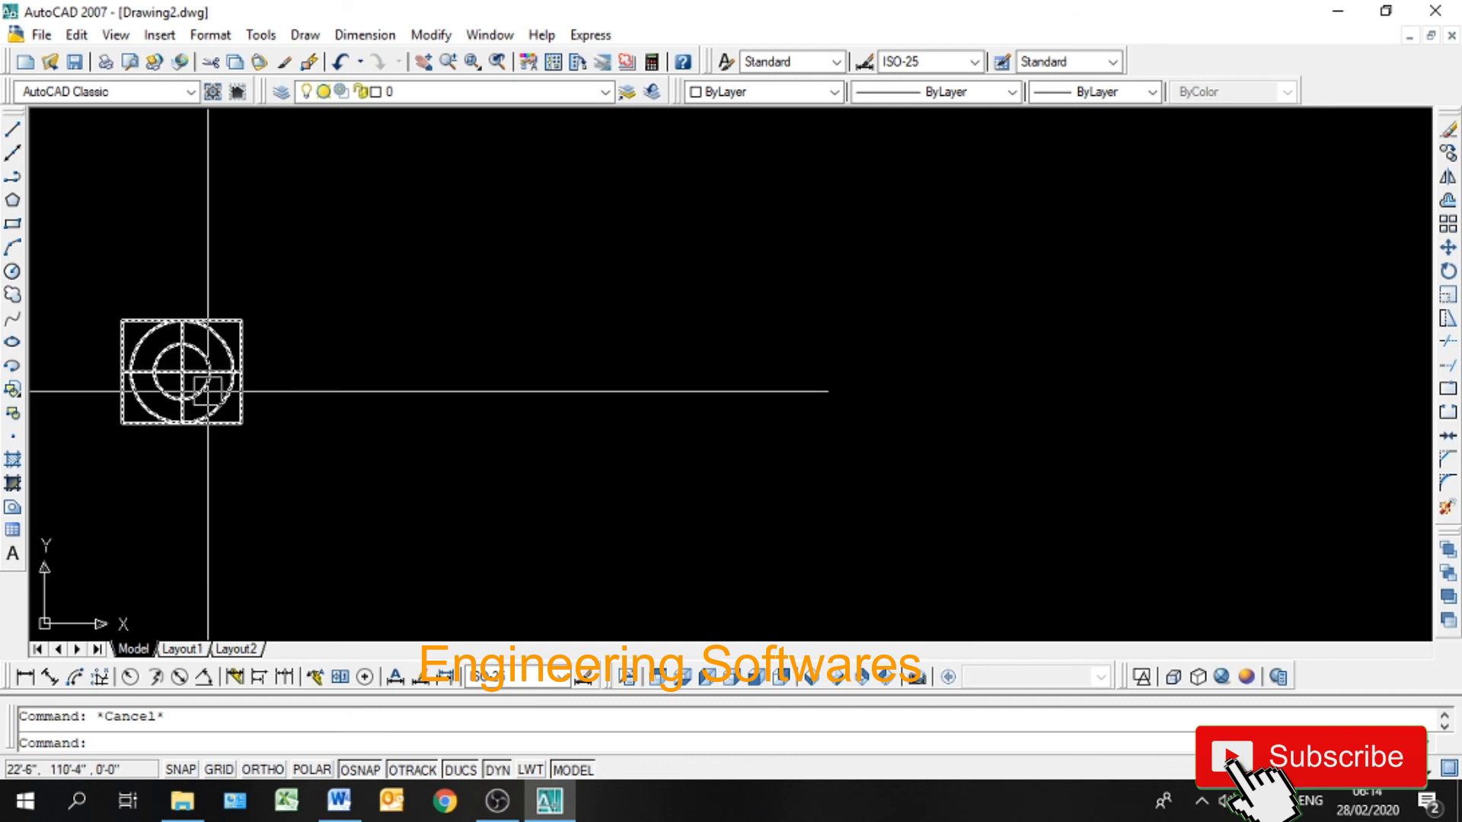
{"action": "key", "text": "Escape"}
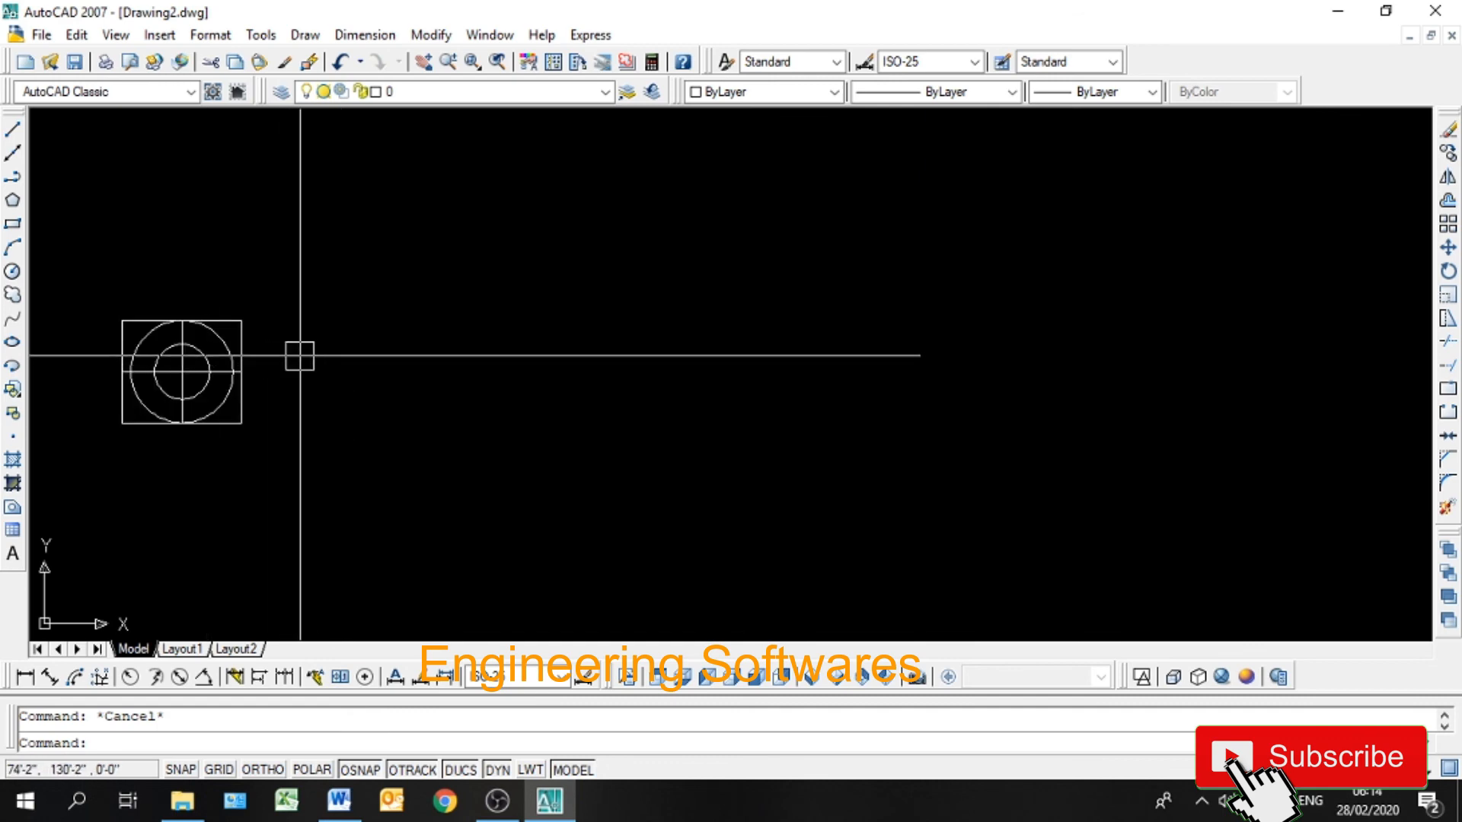
Step: Review the Block and Insert command dialogs without defining or inserting anything, and examine the placed rcl block up close
{"action": "type", "text": "b"}
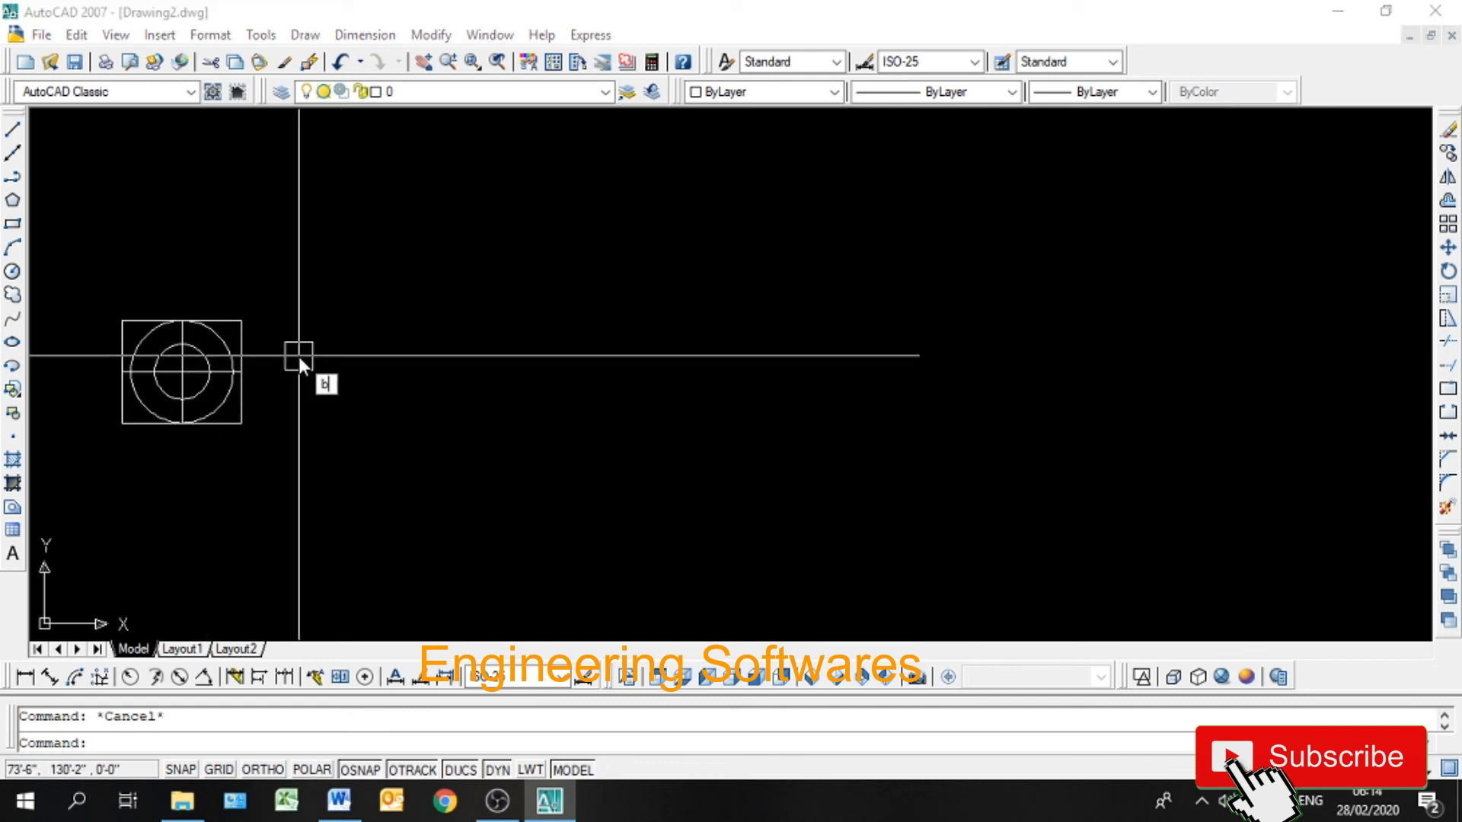
{"action": "key", "text": "Return"}
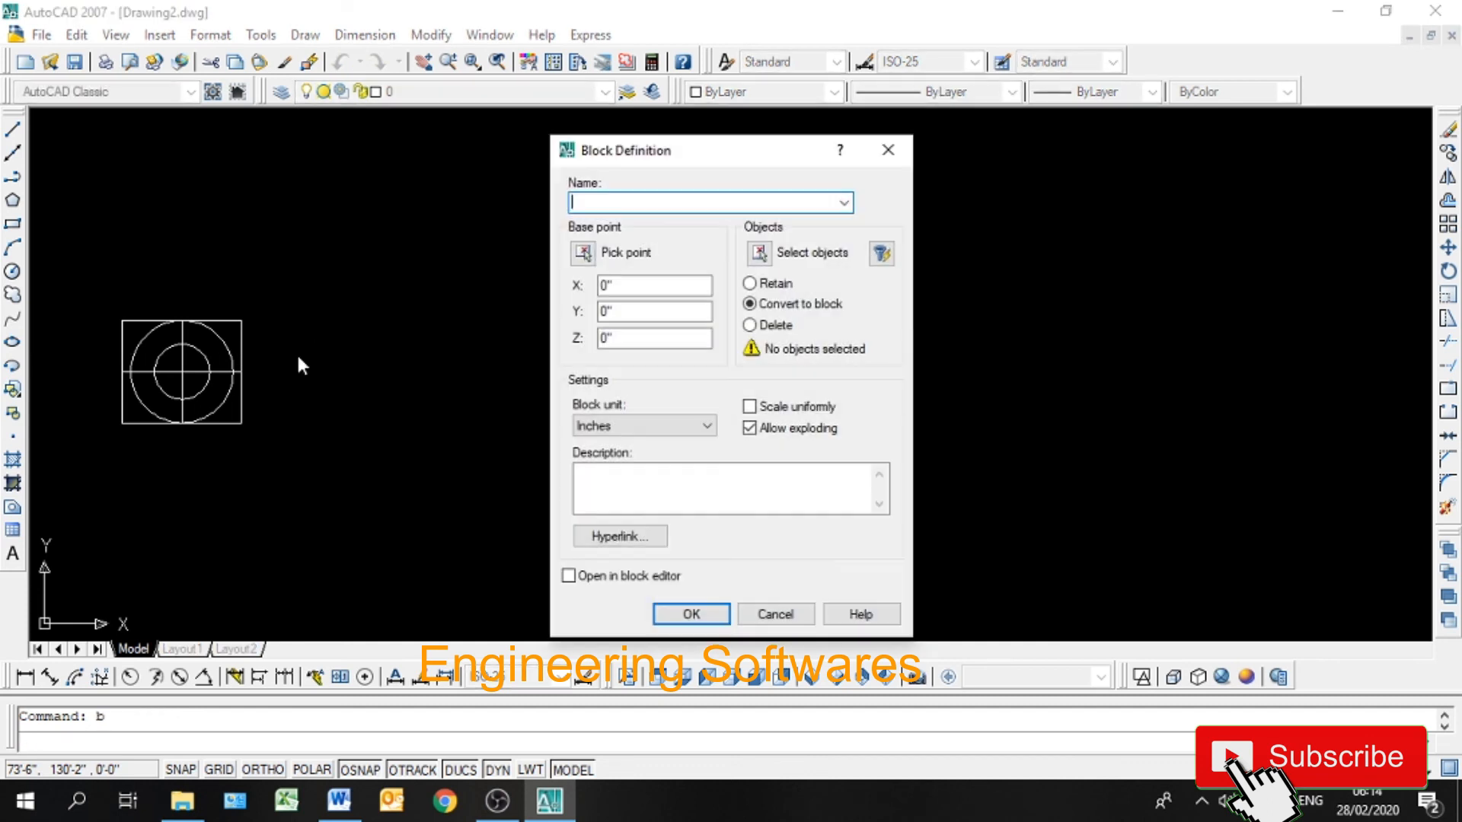
{"action": "left_click", "coordinate": [770, 616]}
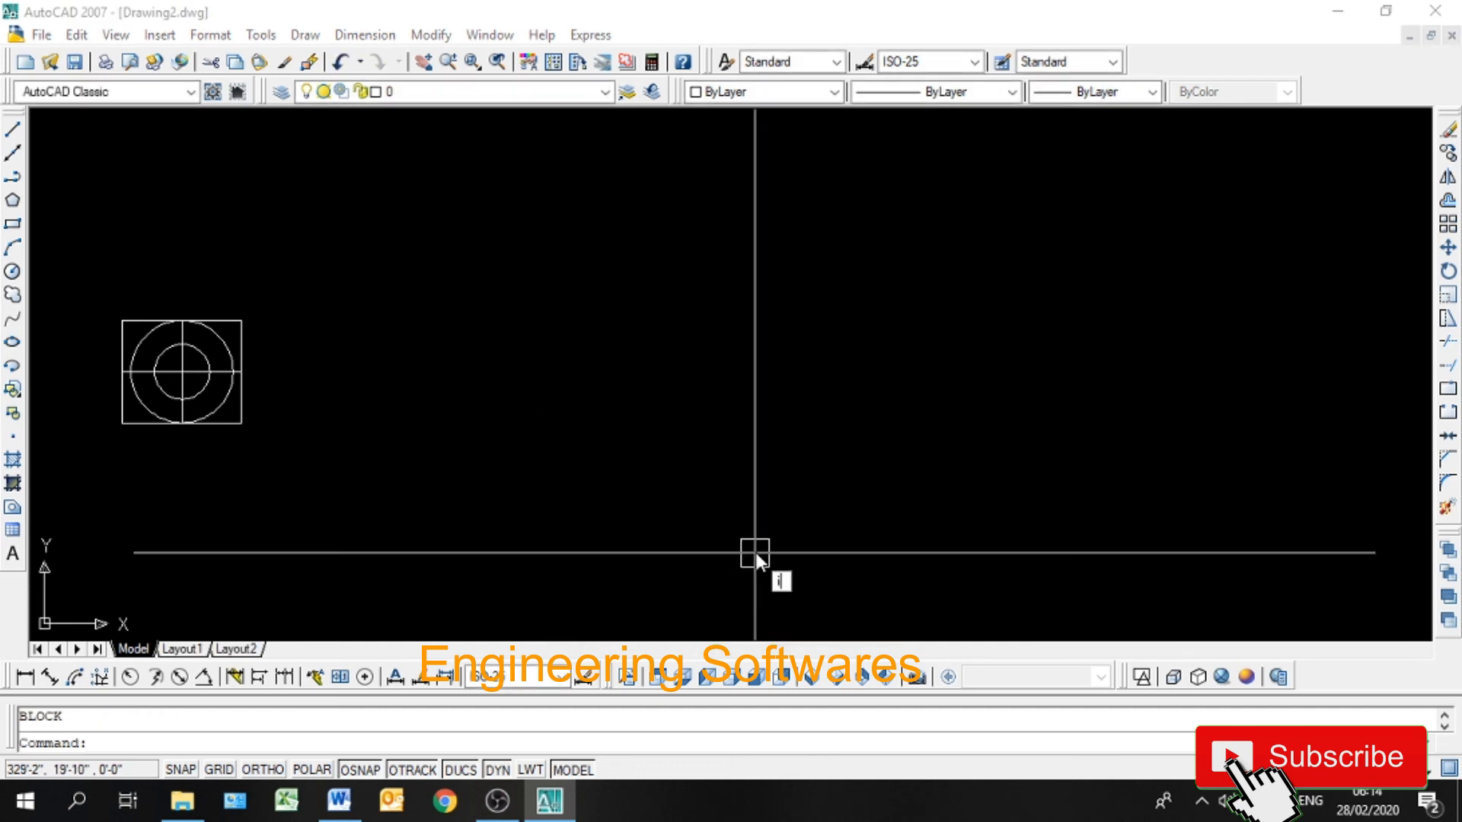
{"action": "type", "text": "i"}
{"action": "key", "text": "Return"}
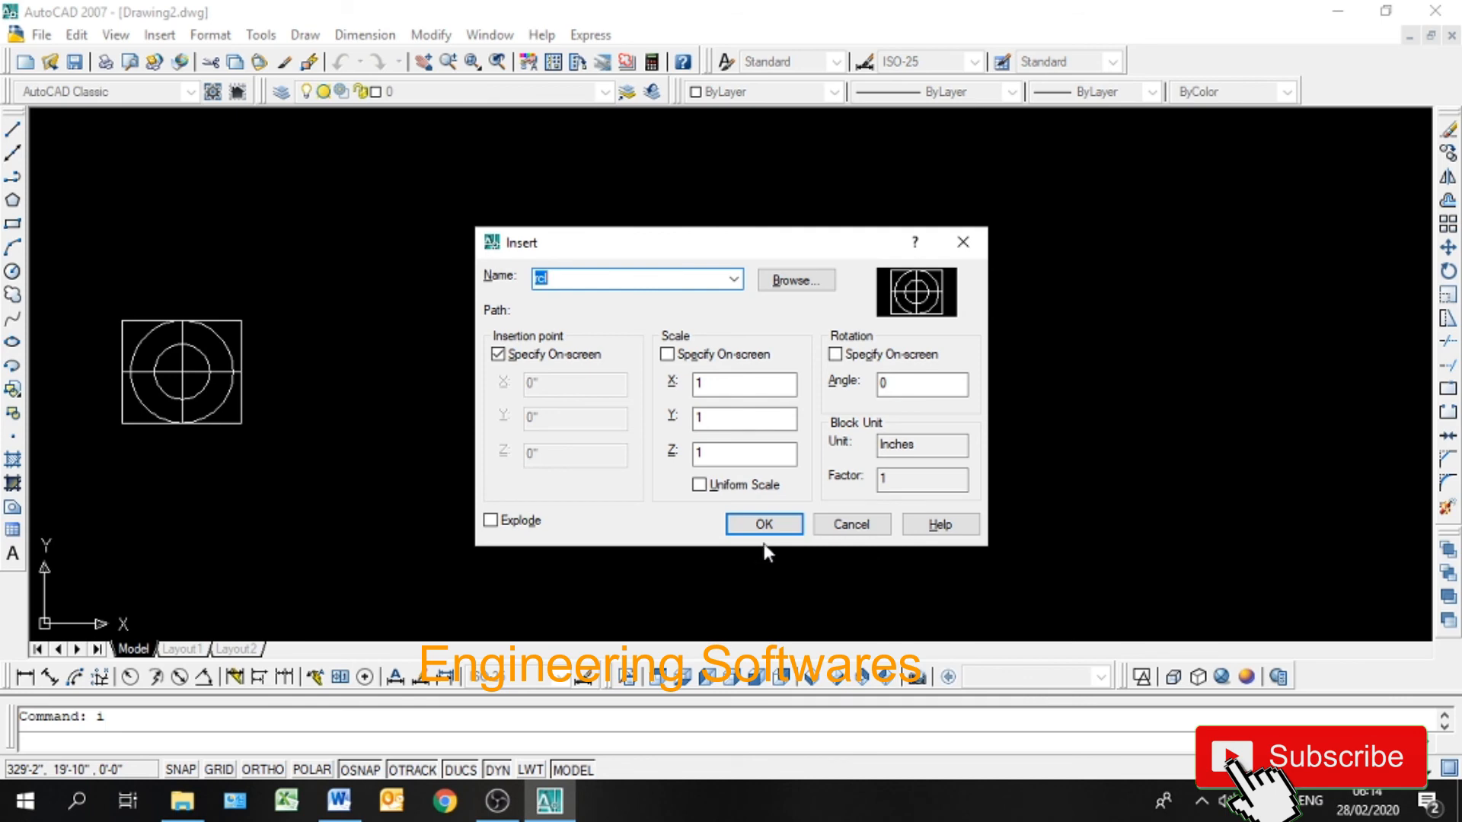
{"action": "left_click", "coordinate": [851, 524]}
{"action": "key", "text": "Escape"}
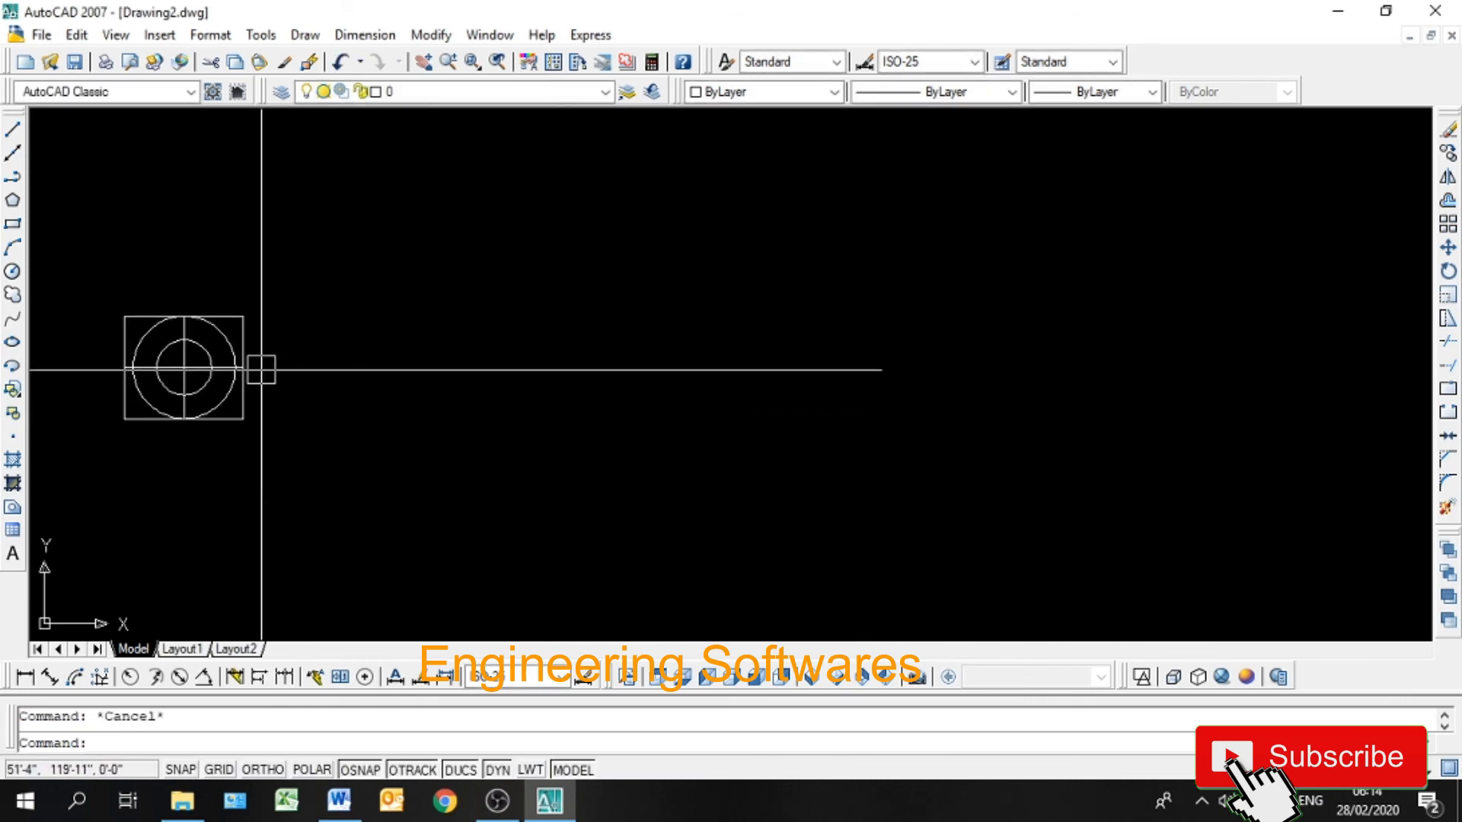
{"action": "scroll", "coordinate": [127, 368], "scroll_direction": "up", "scroll_amount": 3}
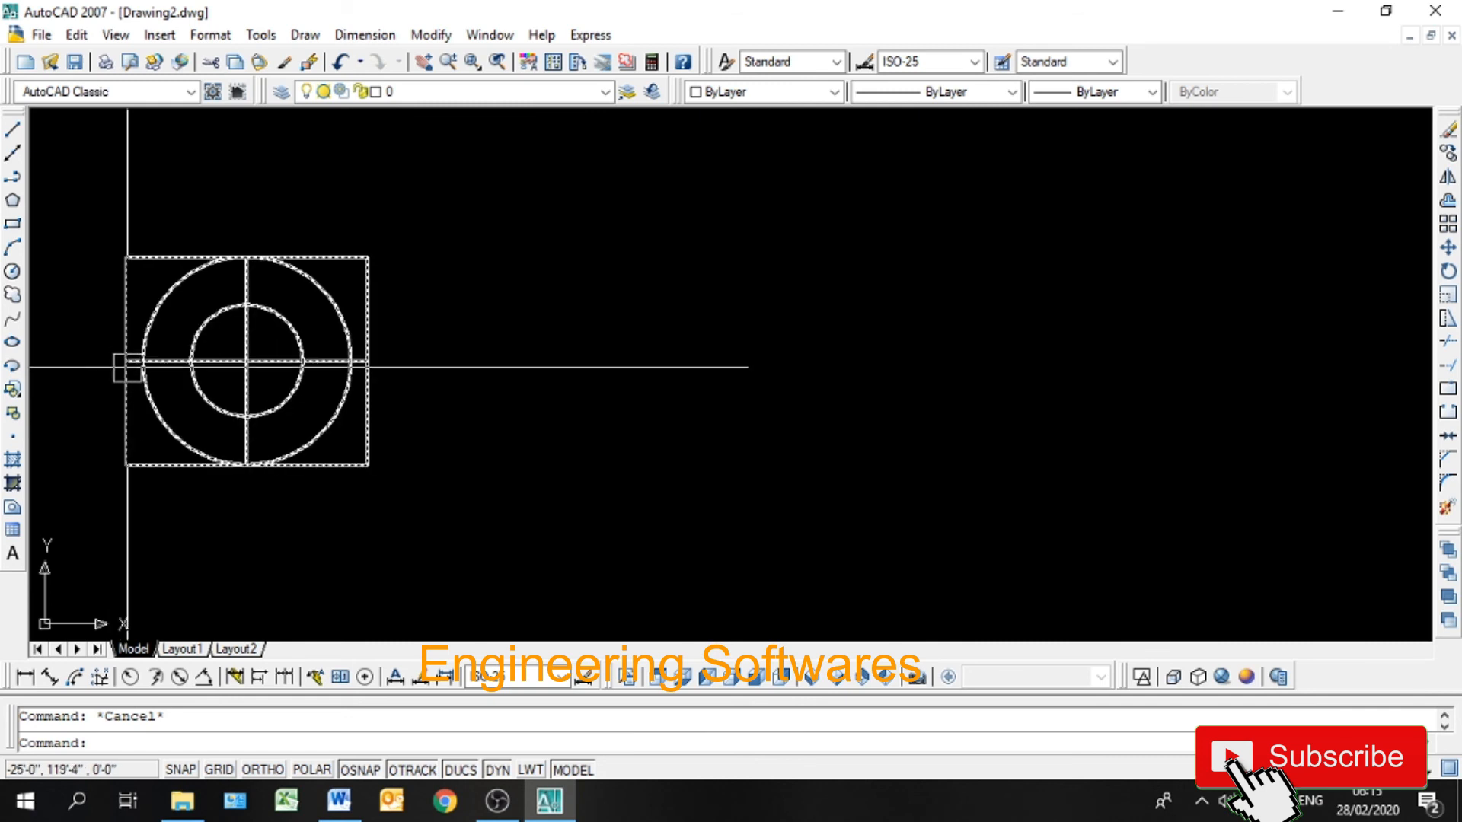